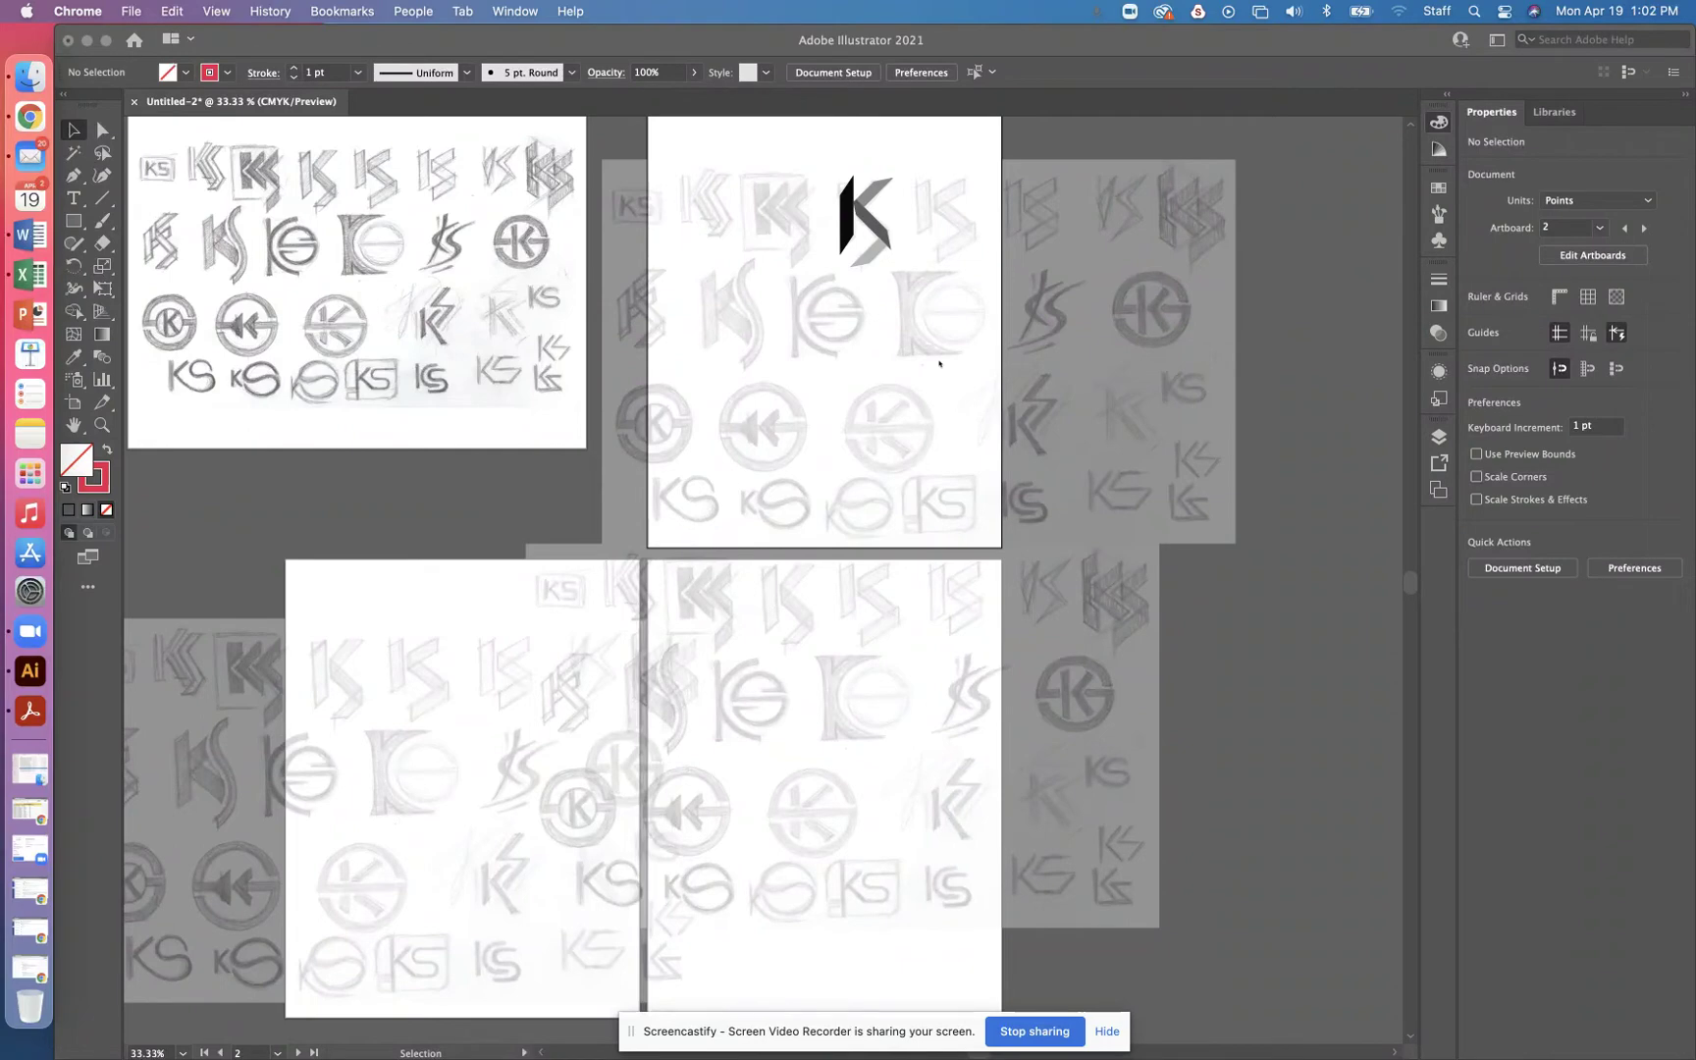
# Step: Add the text "KS" over the boxed KS sketch in the bottom row of the page
pyautogui.click(880, 659)
pyautogui.press('super+equal')
pyautogui.press('super+equal')
pyautogui.press('super+equal')
pyautogui.press('super+equal')
pyautogui.press('super+equal')
pyautogui.moveTo(977, 663); pyautogui.dragTo(693, 181)
pyautogui.moveTo(923, 883)
pyautogui.mouseDown()
pyautogui.moveTo(748, 531)
pyautogui.moveTo(807, 621)
pyautogui.moveTo(848, 595)
pyautogui.moveTo(920, 401)
pyautogui.moveTo(741, 423)
pyautogui.mouseUp()
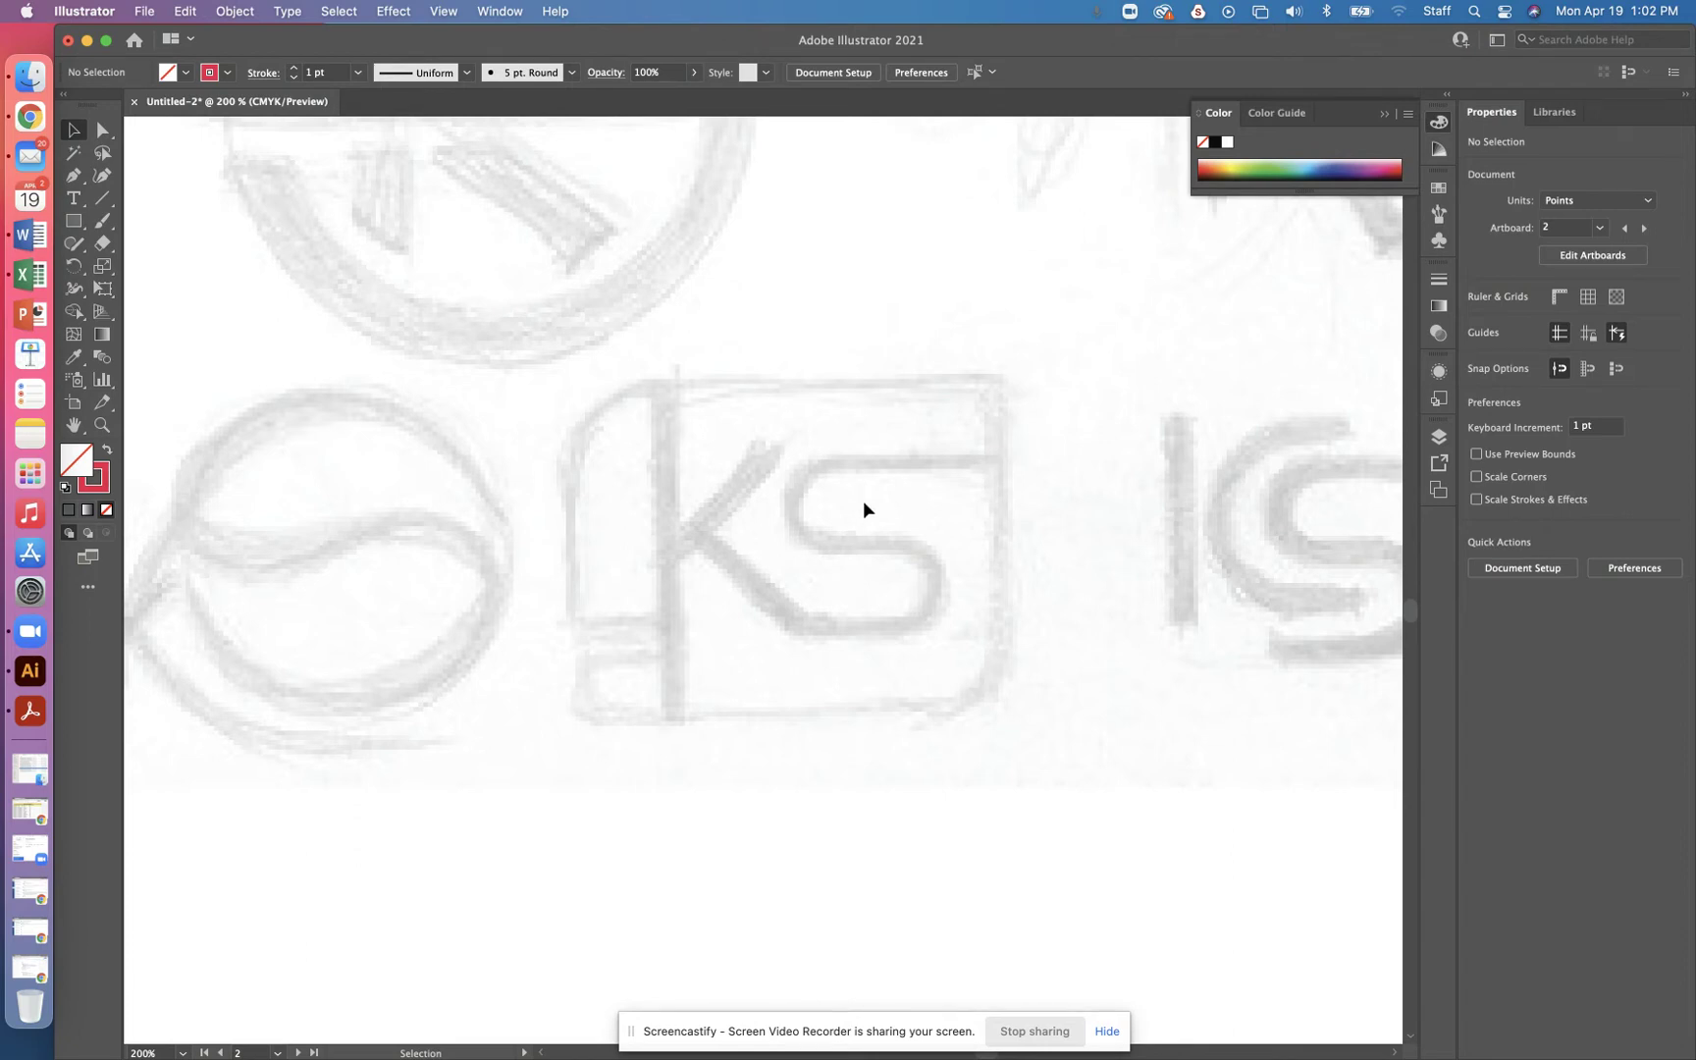
pyautogui.click(73, 199)
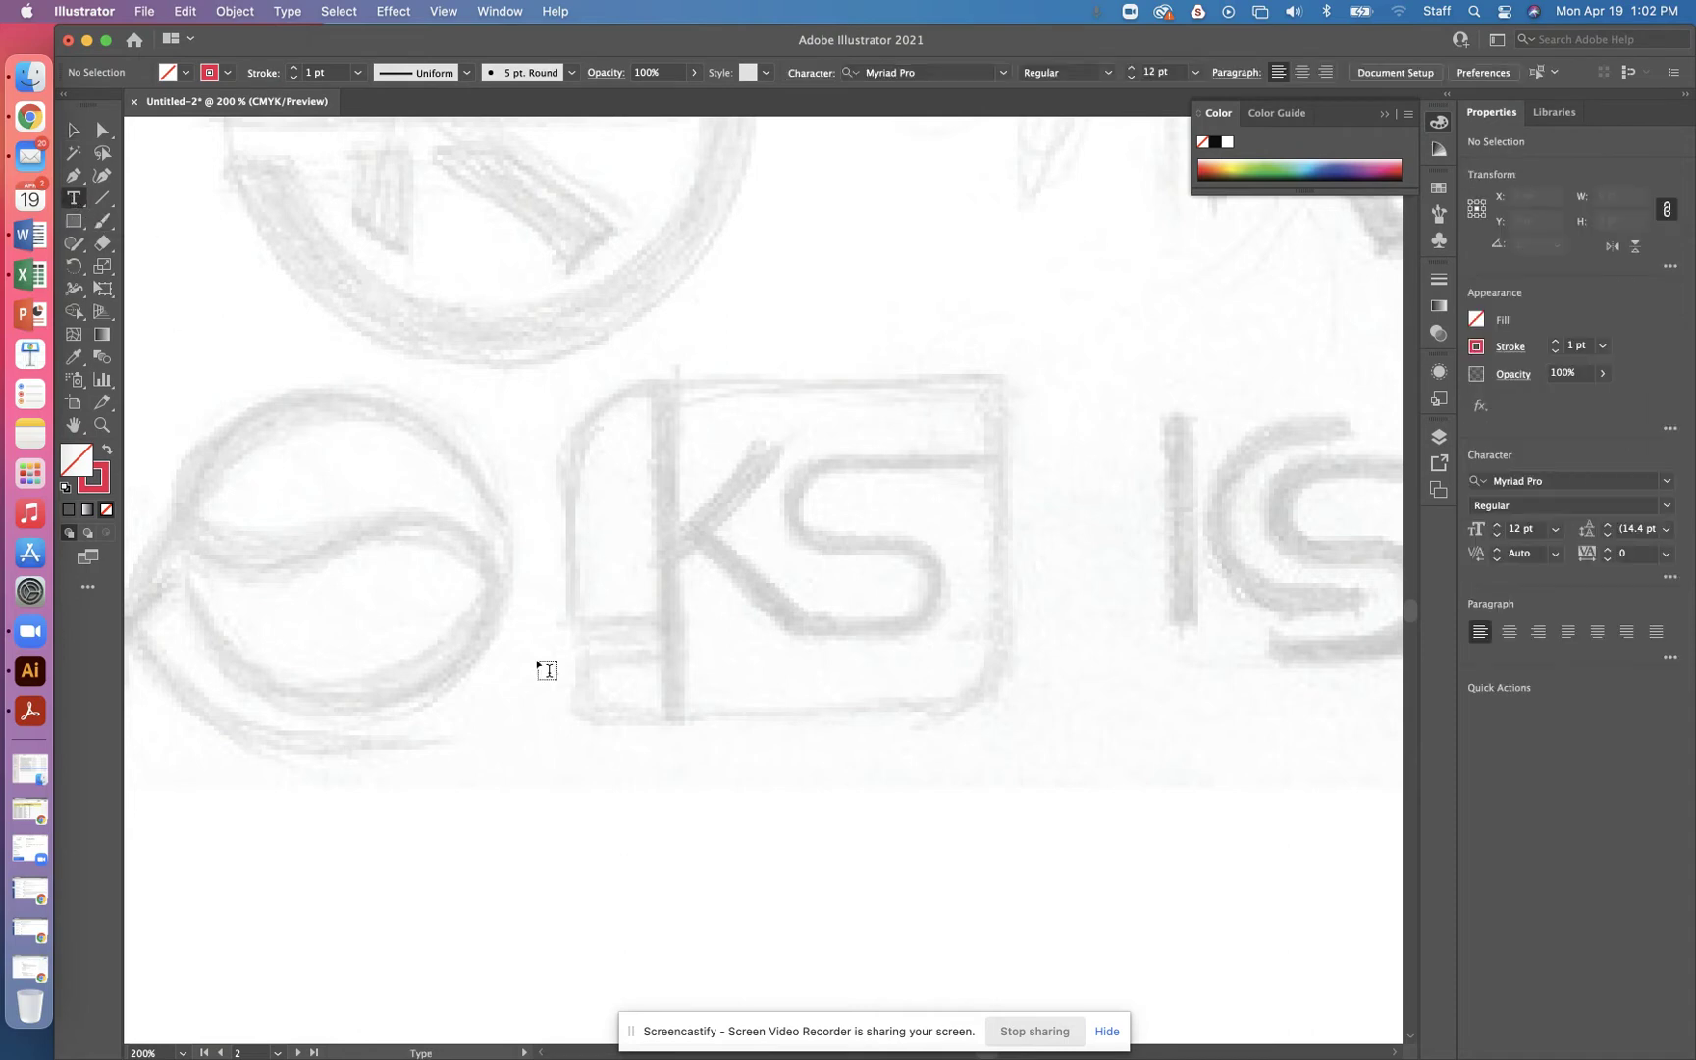
pyautogui.click(635, 705)
pyautogui.write('KS')
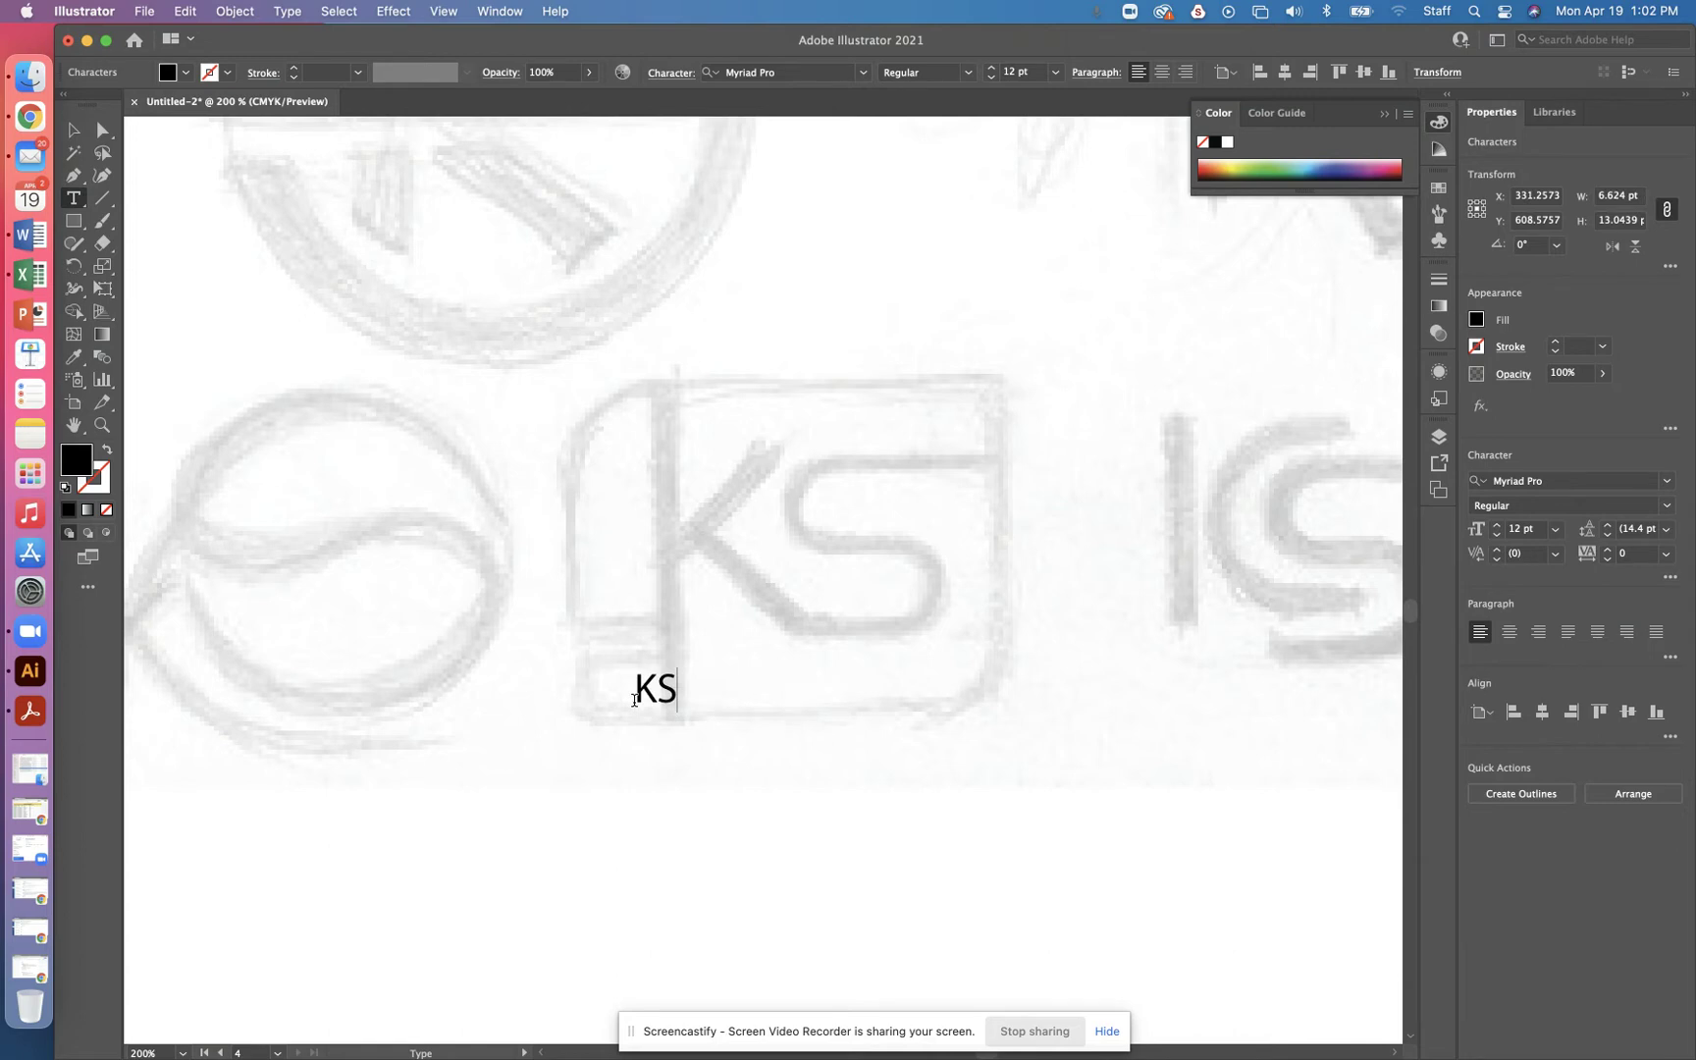
# Step: Enlarge the KS text to about 80 pt and place it over the sketched letters inside the box
pyautogui.doubleClick(634, 700)
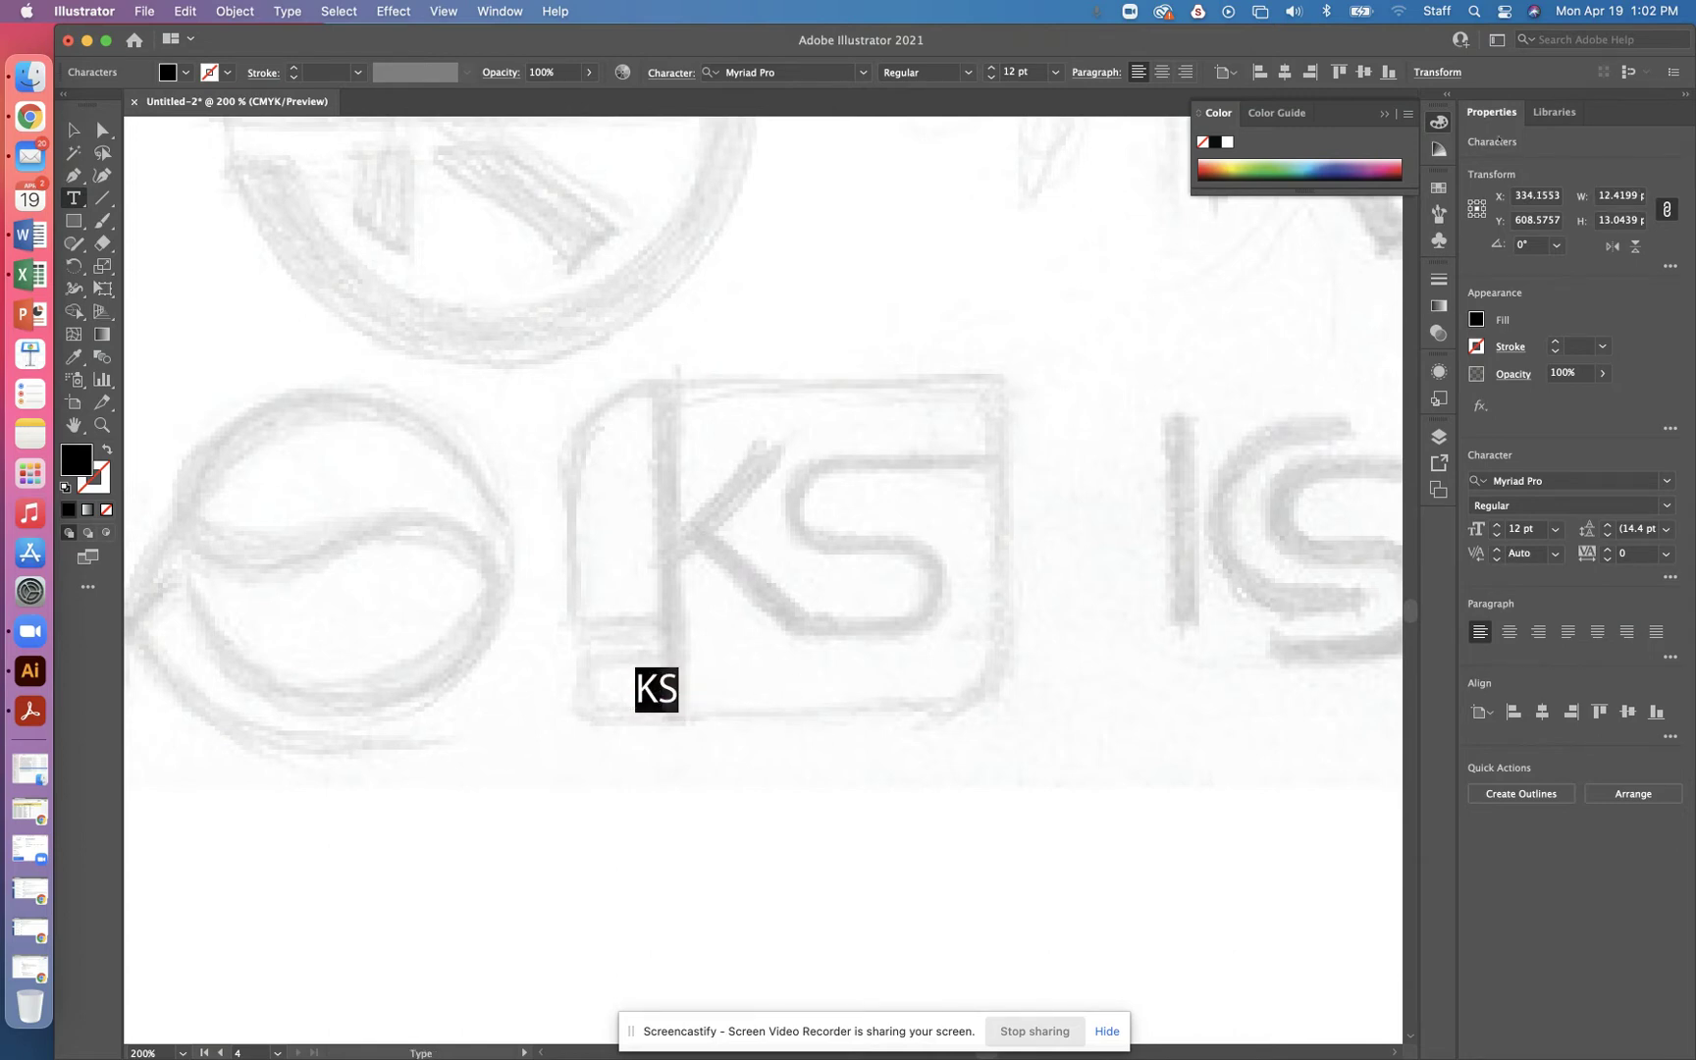
pyautogui.press('super+equal')
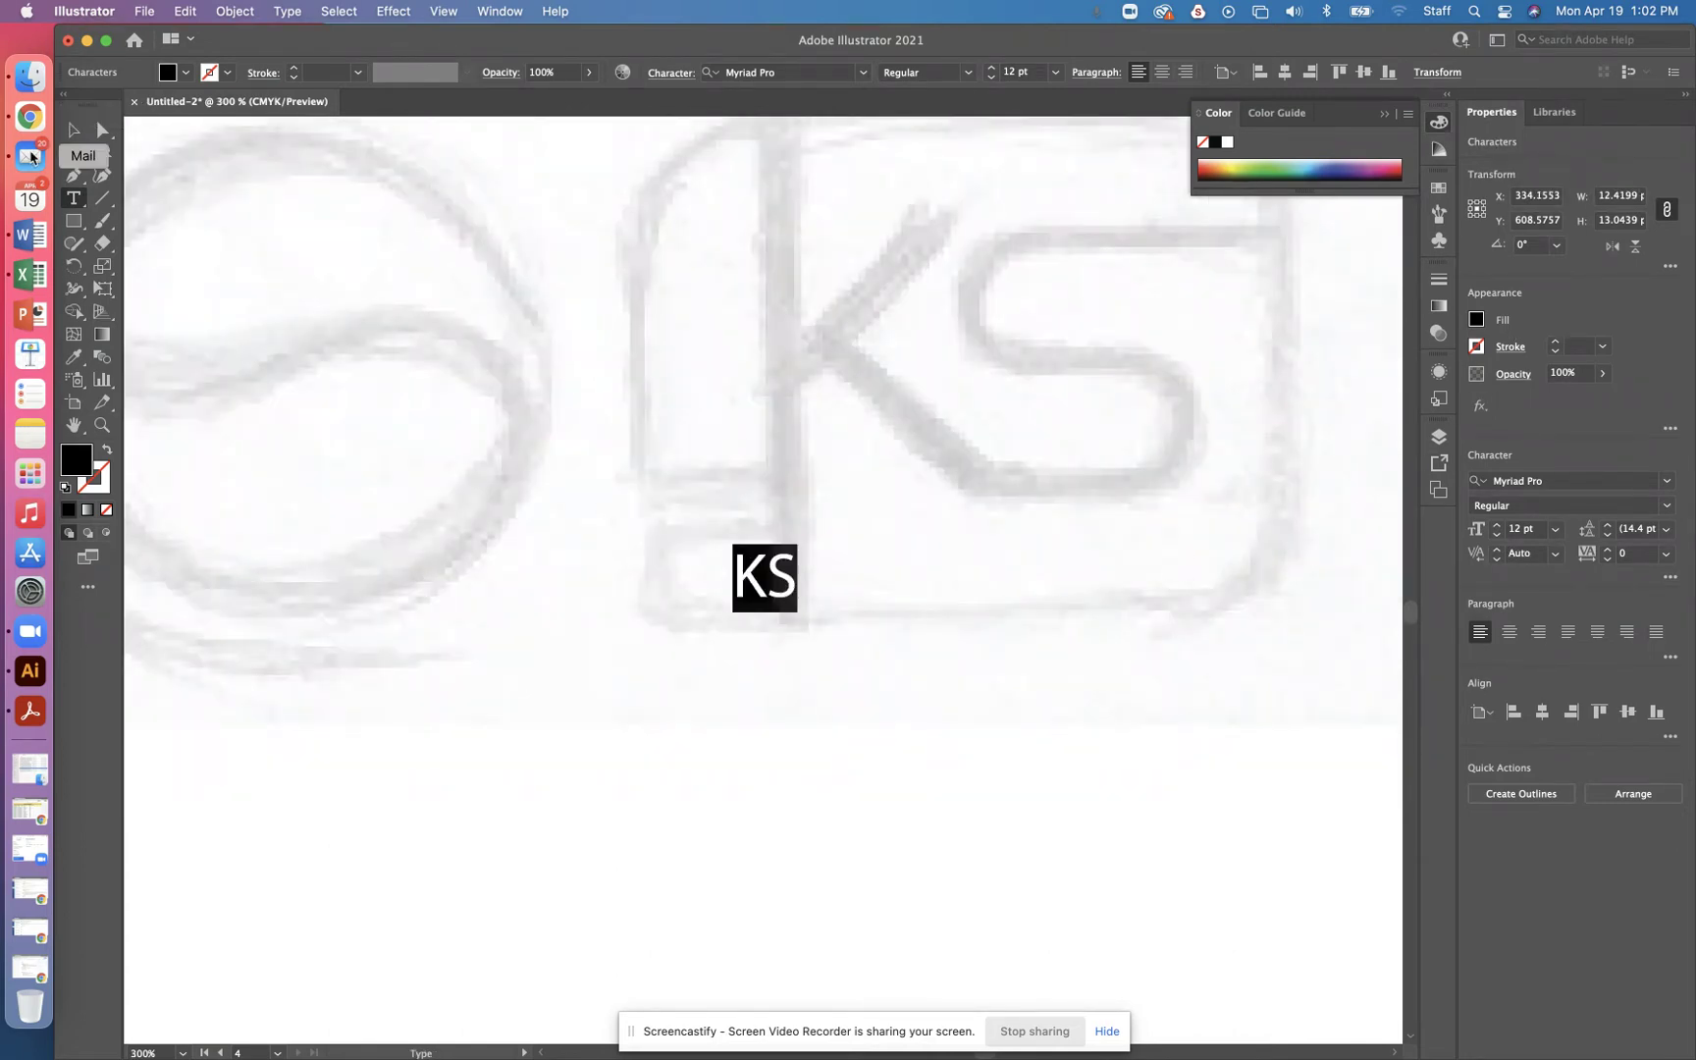
pyautogui.click(73, 130)
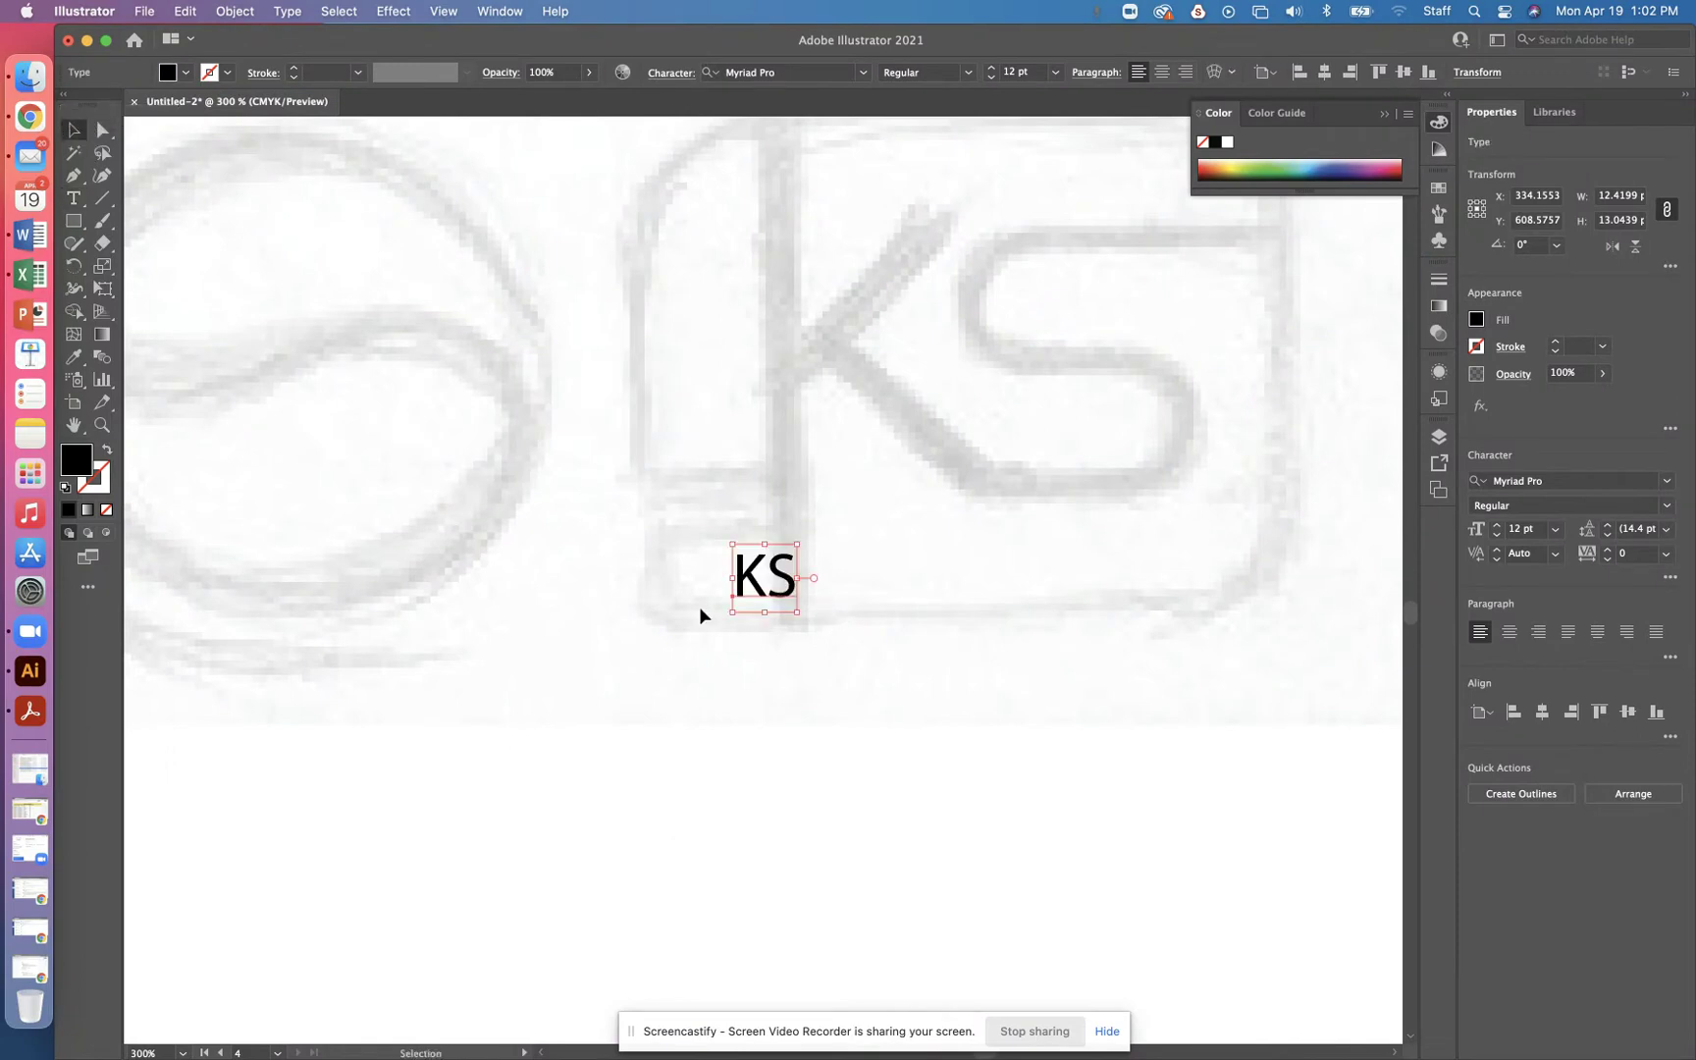
pyautogui.moveTo(773, 593)
pyautogui.mouseDown()
pyautogui.moveTo(1011, 343)
pyautogui.moveTo(908, 292)
pyautogui.moveTo(1303, 685)
pyautogui.mouseUp()
pyautogui.moveTo(1148, 481); pyautogui.dragTo(1127, 426)
pyautogui.moveTo(1119, 343); pyautogui.dragTo(1072, 340)
pyautogui.moveTo(1026, 412); pyautogui.dragTo(757, 870)
pyautogui.press('super+equal')
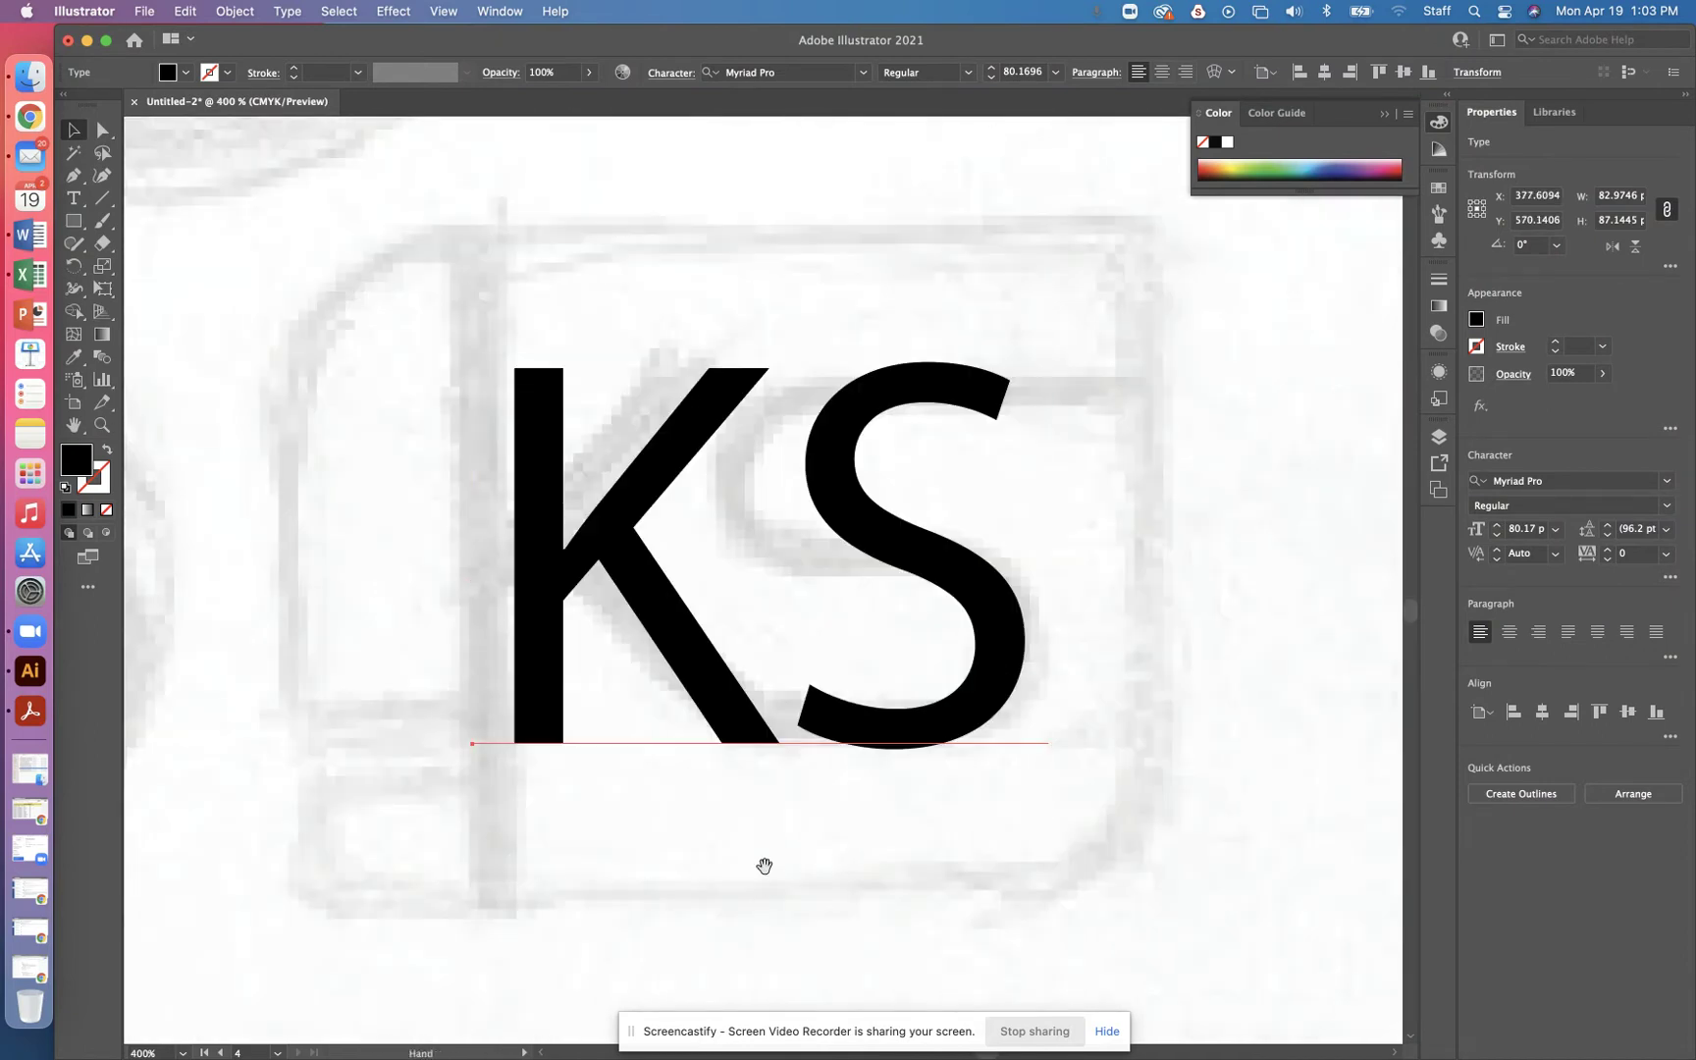
# Step: Change the KS text's font to the sans serif Protipo Wide Light
pyautogui.doubleClick(761, 690)
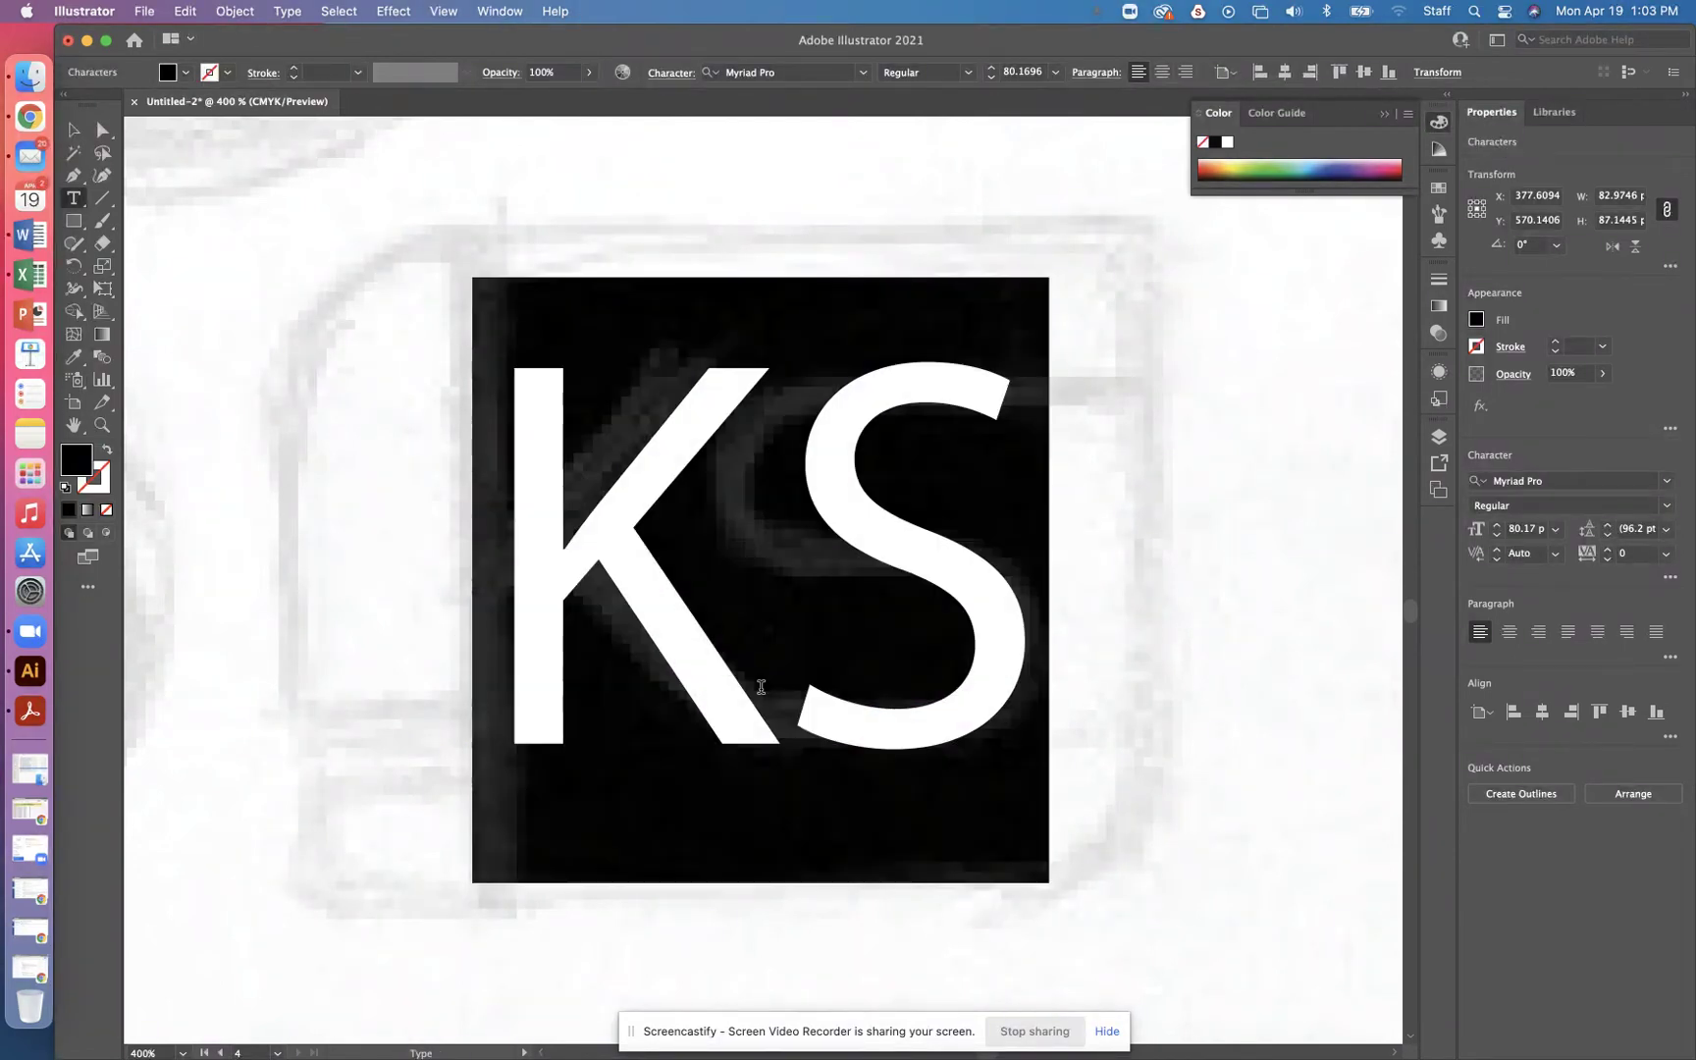
pyautogui.click(1666, 483)
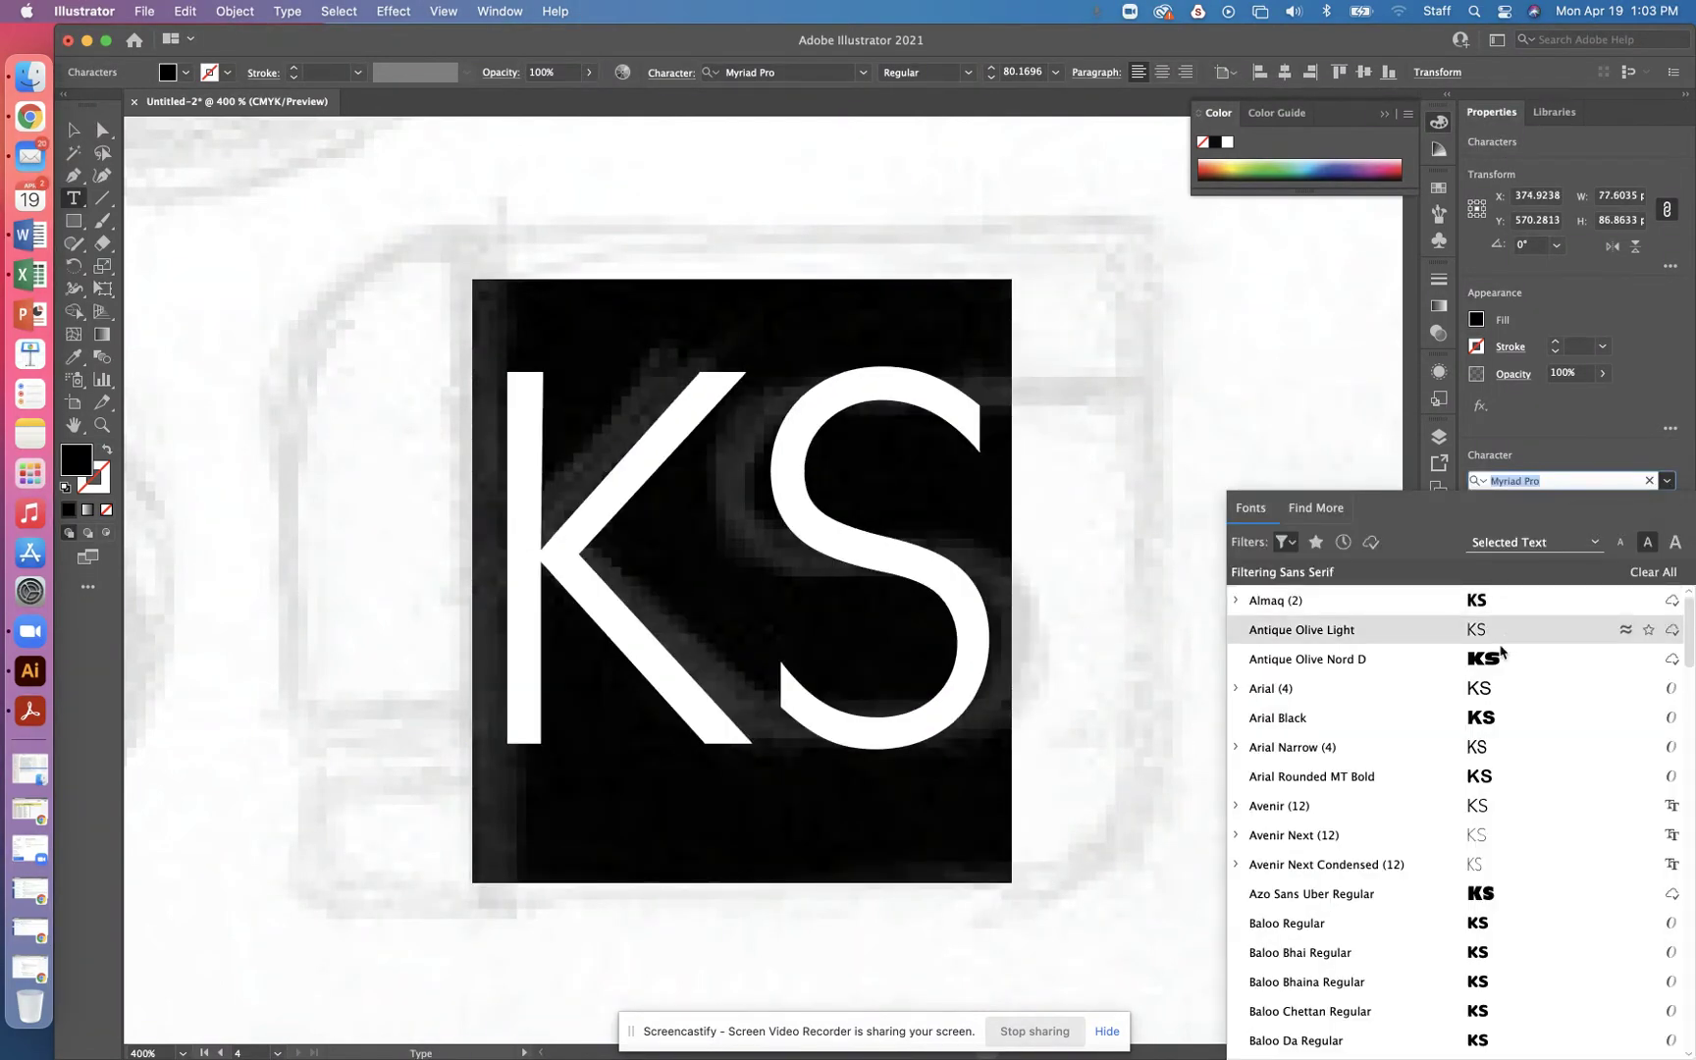
pyautogui.click(1283, 543)
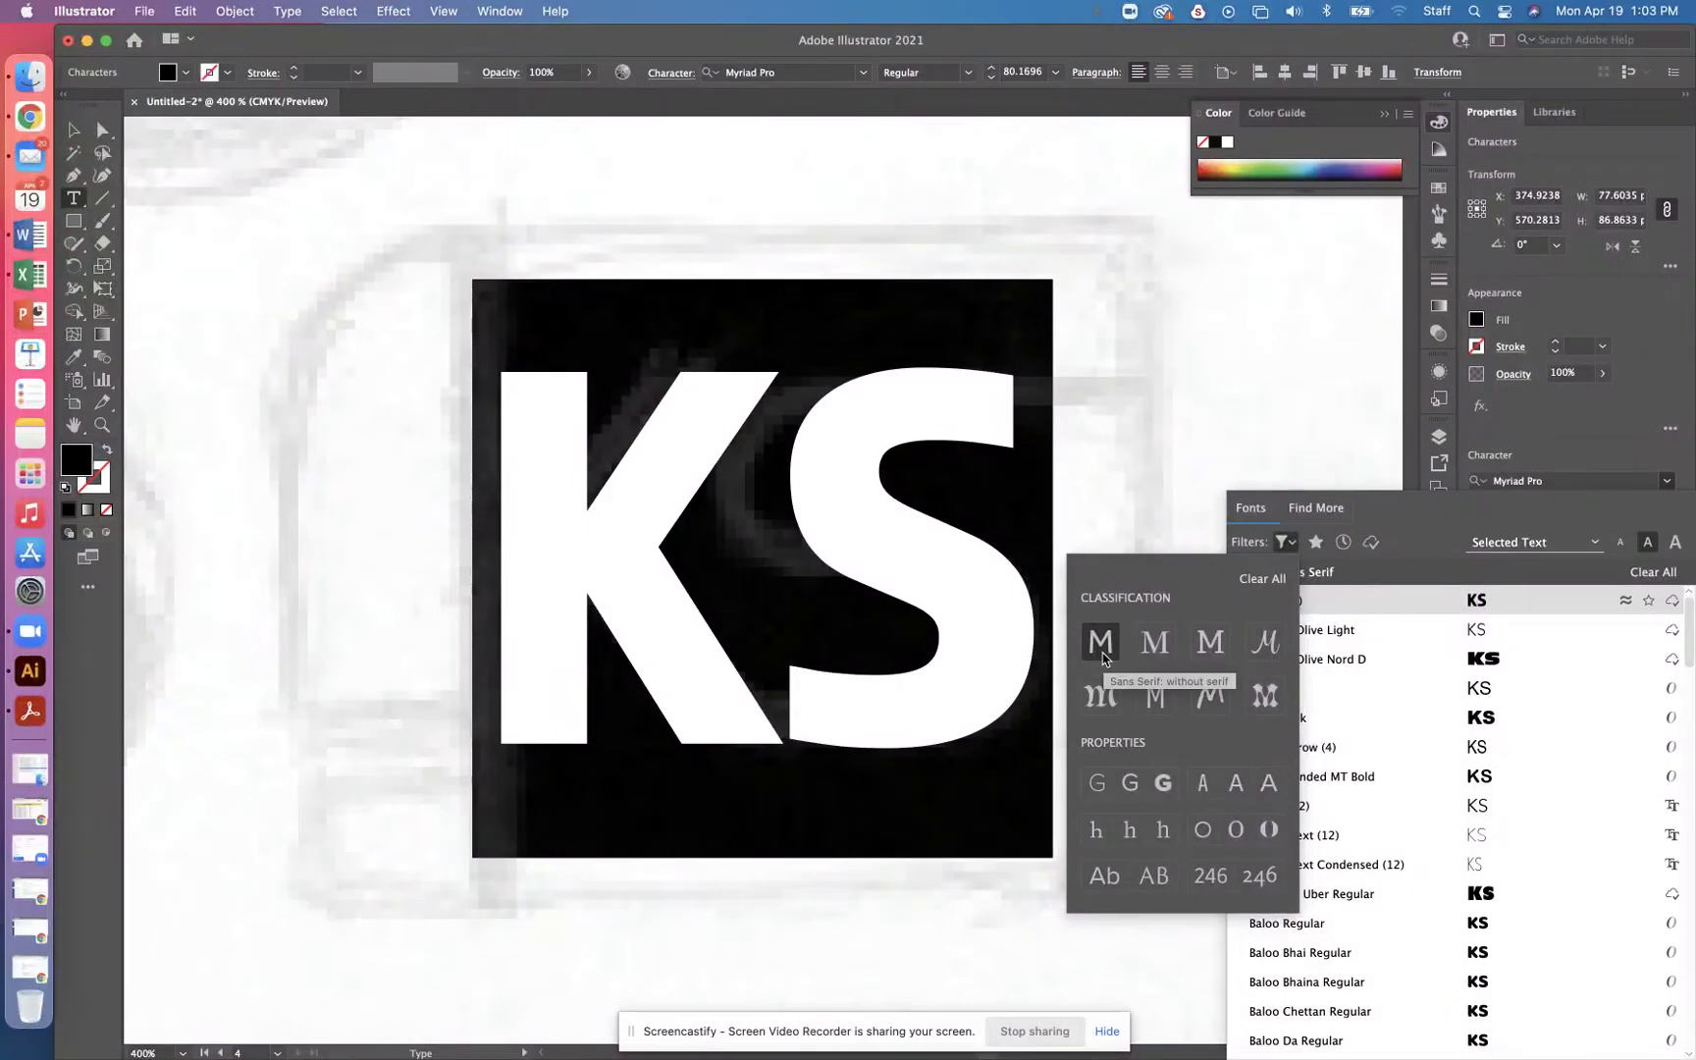
pyautogui.click(1271, 783)
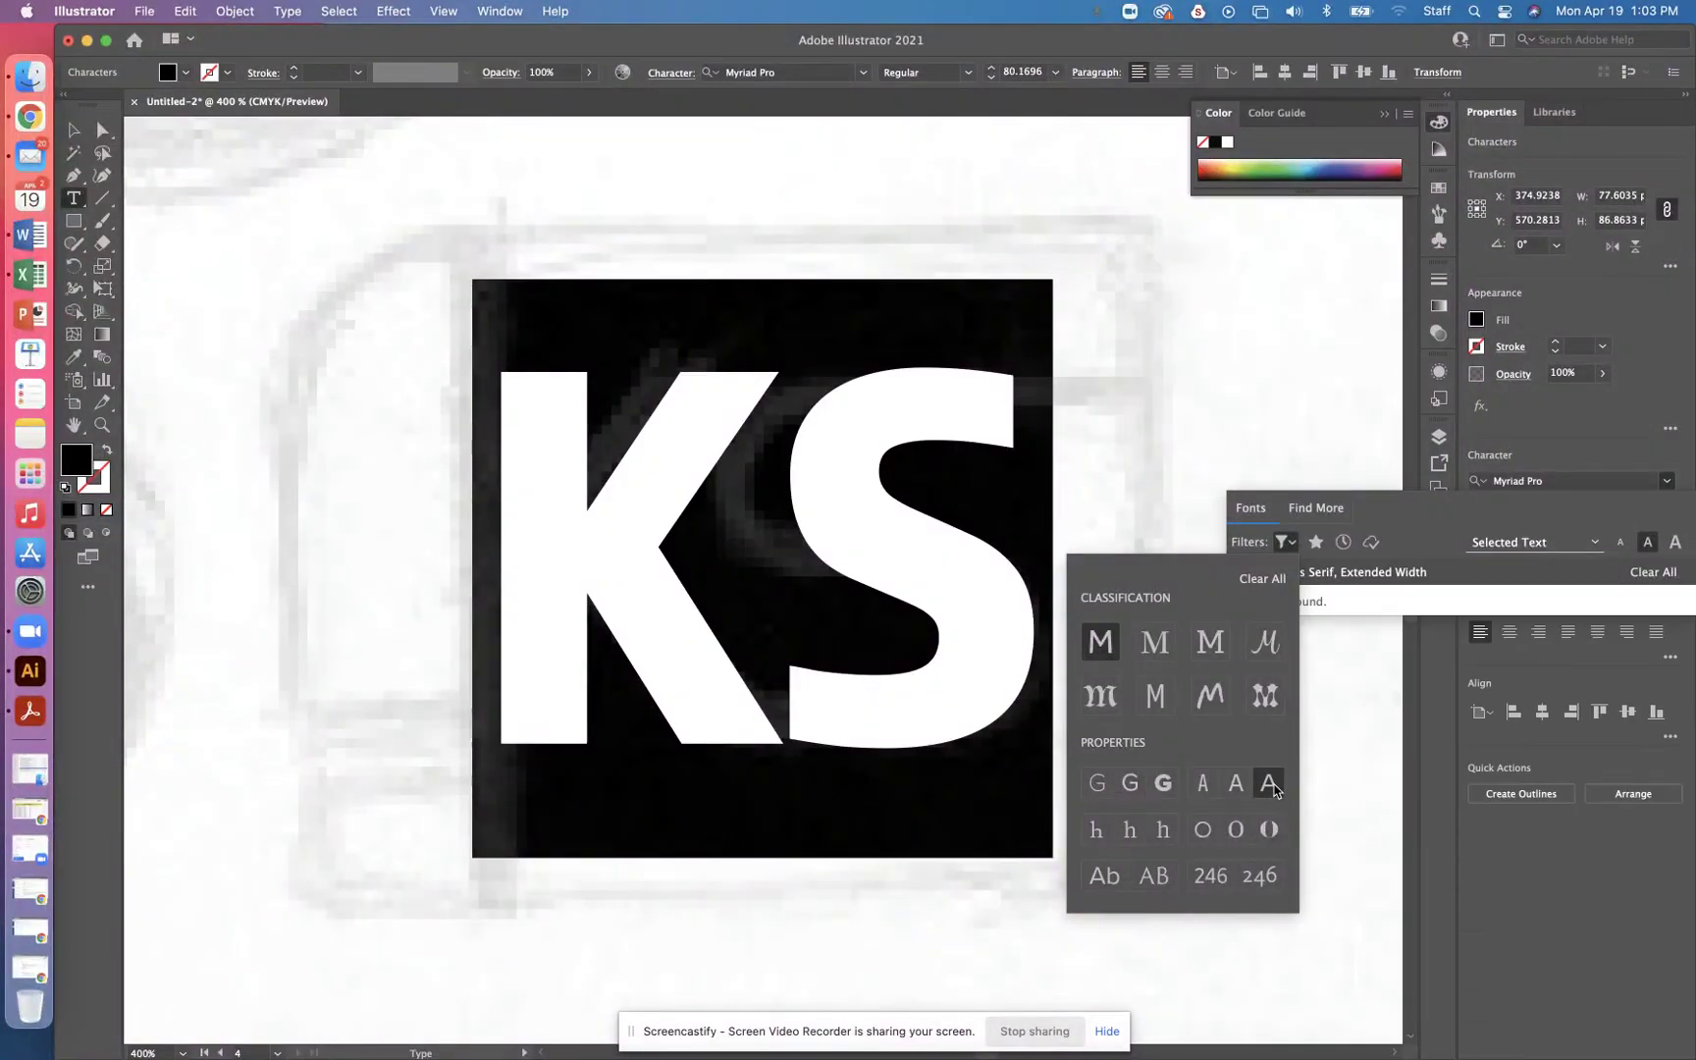
pyautogui.click(1270, 784)
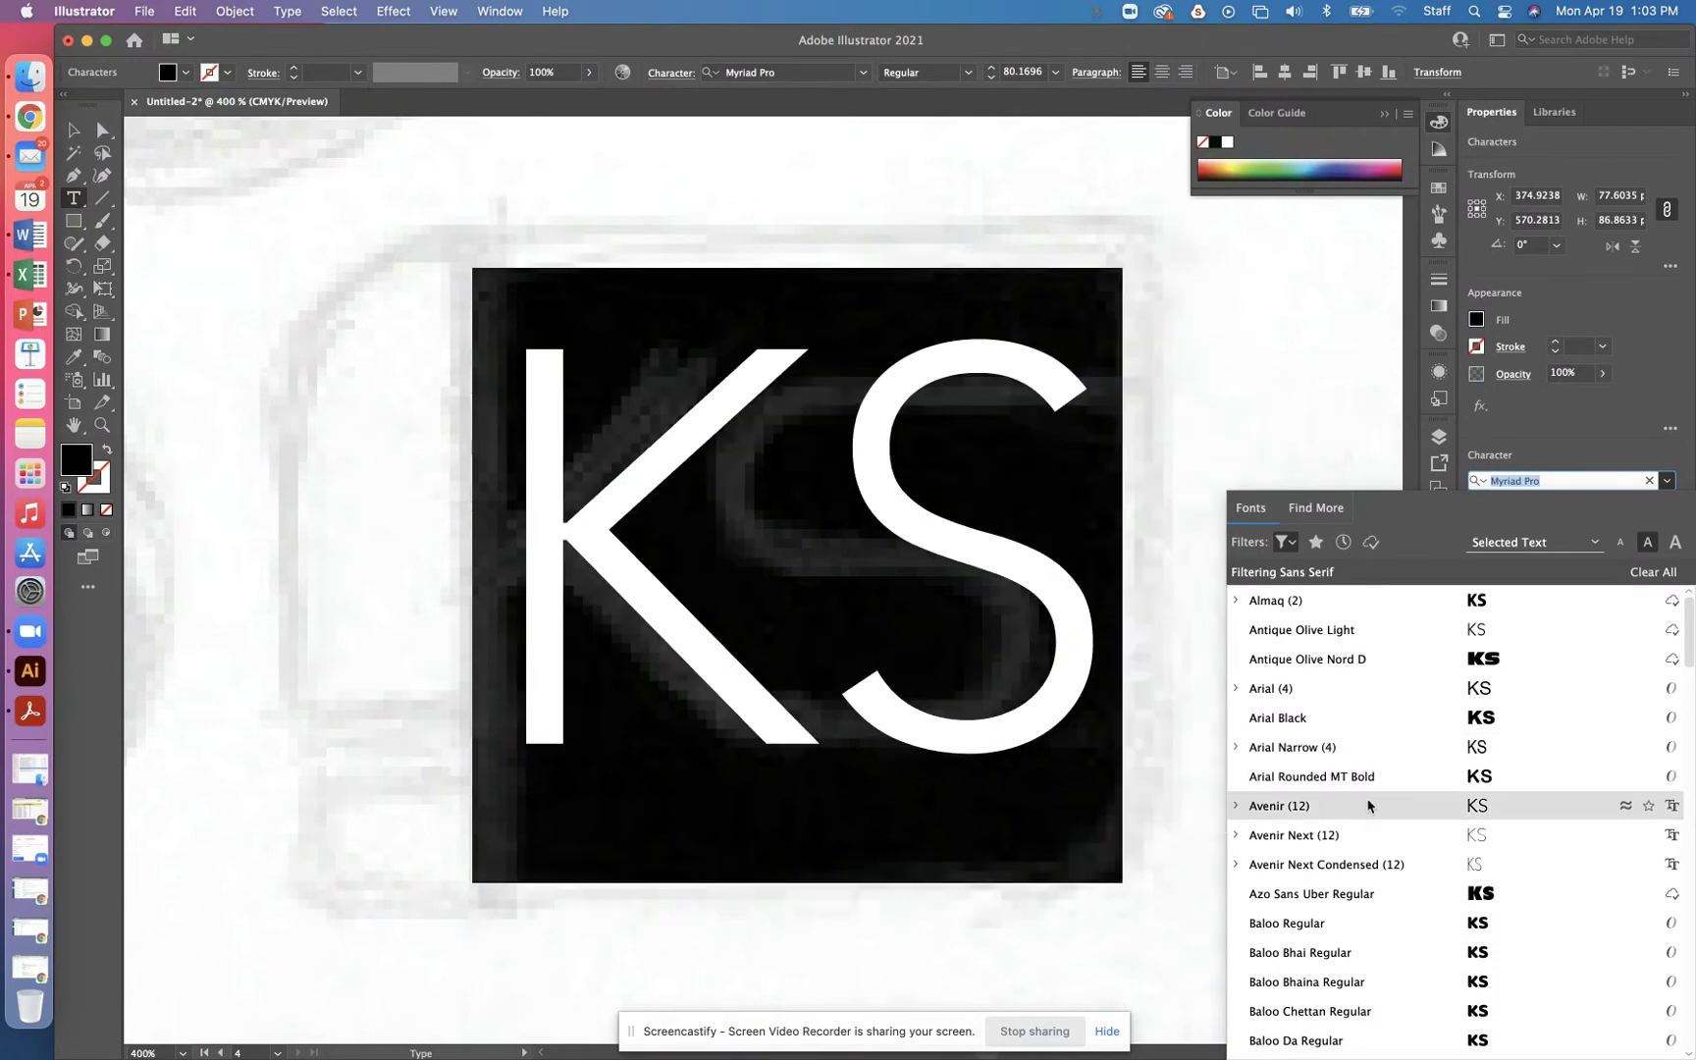
pyautogui.scroll(-10, 1378, 1033)
pyautogui.scroll(-5, 1378, 1034)
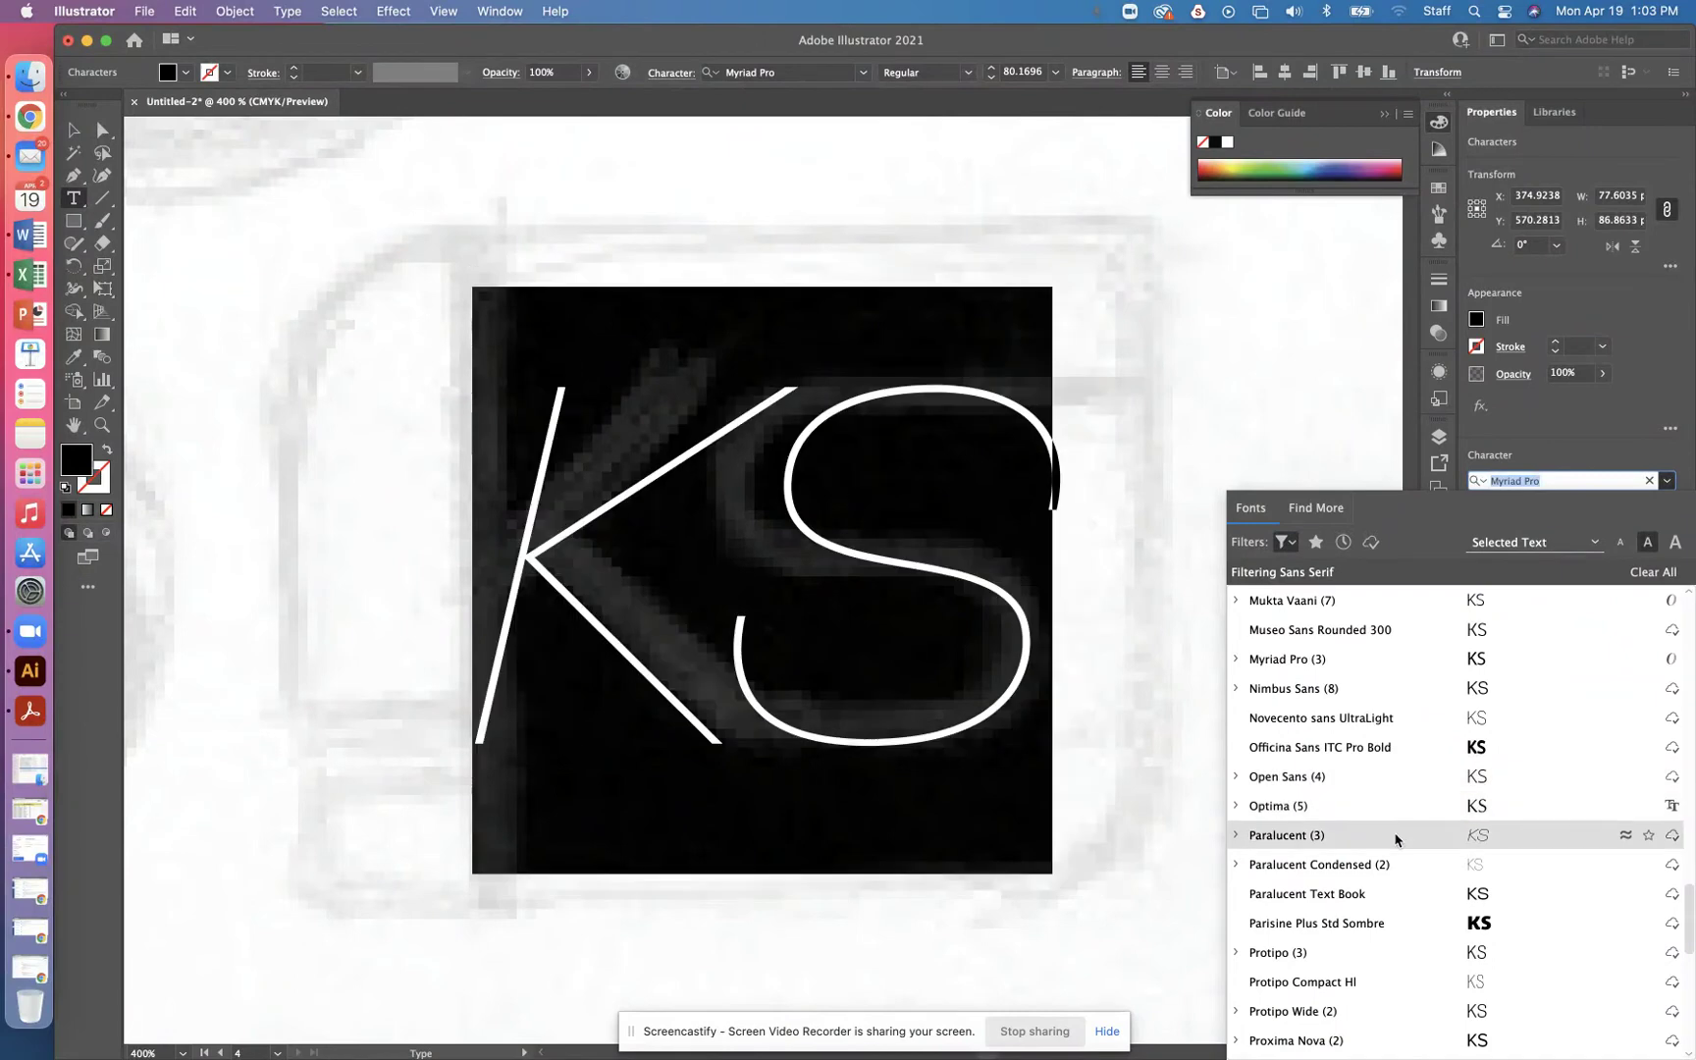
pyautogui.scroll(3, 1408, 932)
pyautogui.scroll(-4, 1408, 933)
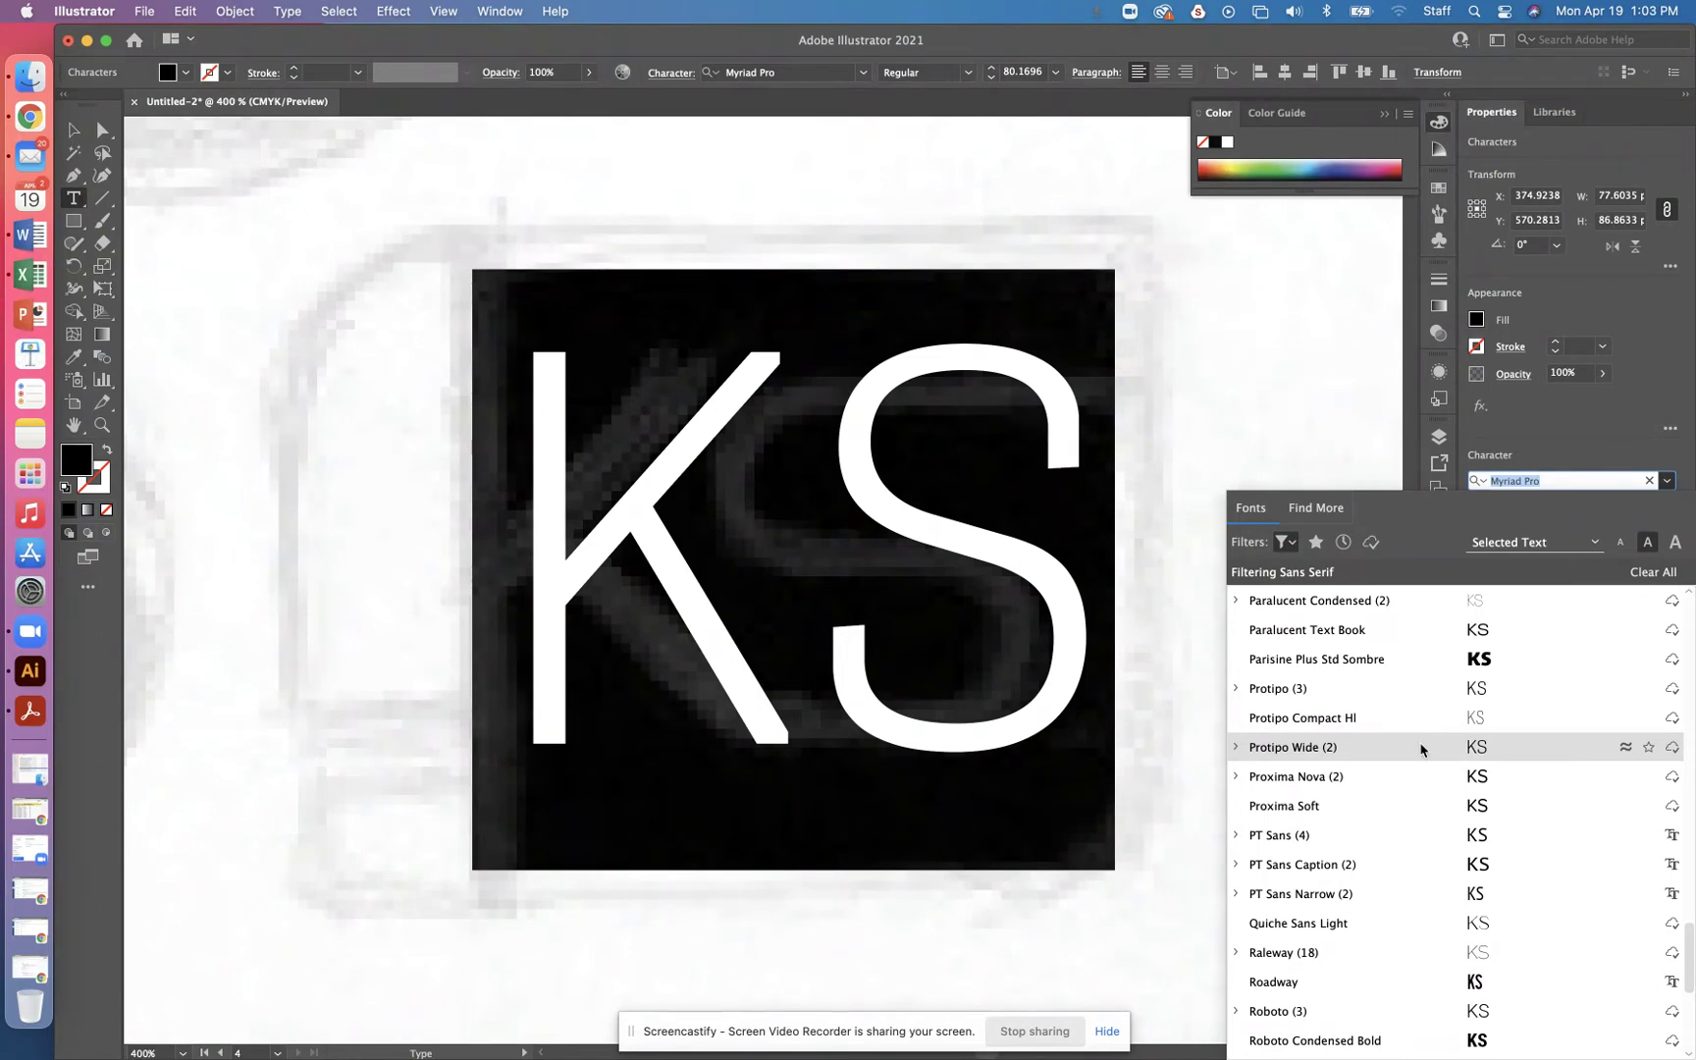
pyautogui.click(1427, 733)
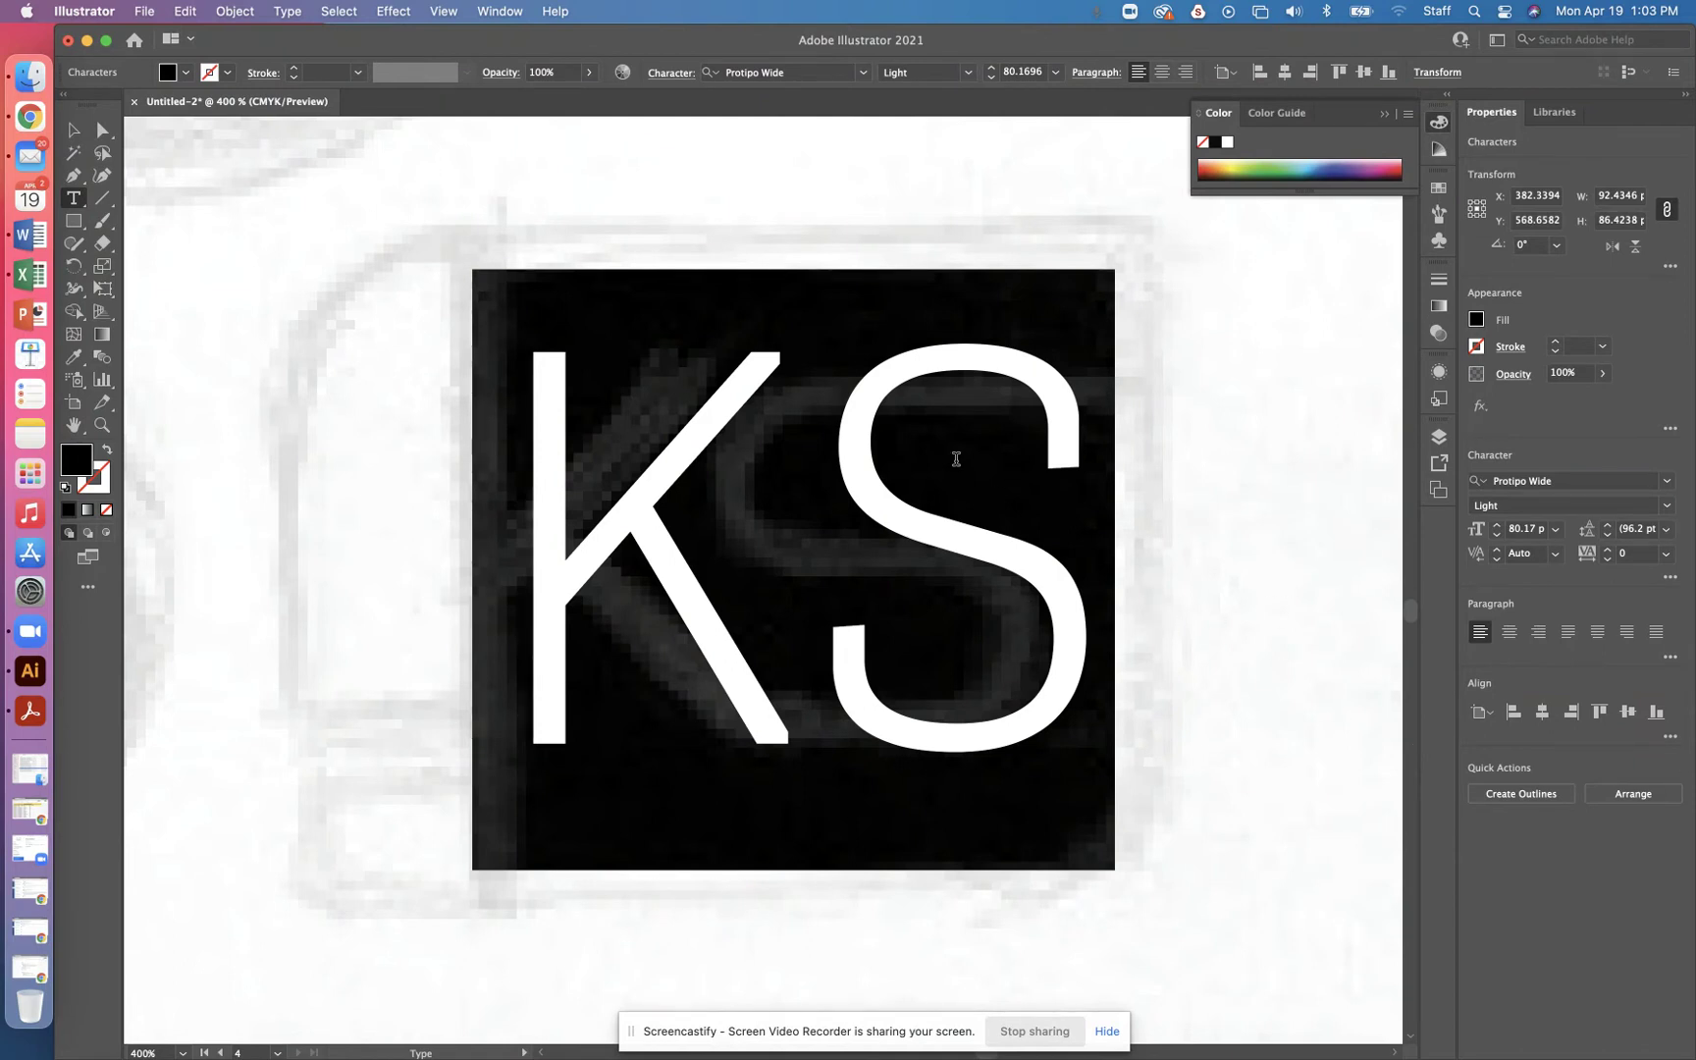
# Step: Convert the KS text to outlines and release it so that the K and S are separate shapes
pyautogui.click(74, 130)
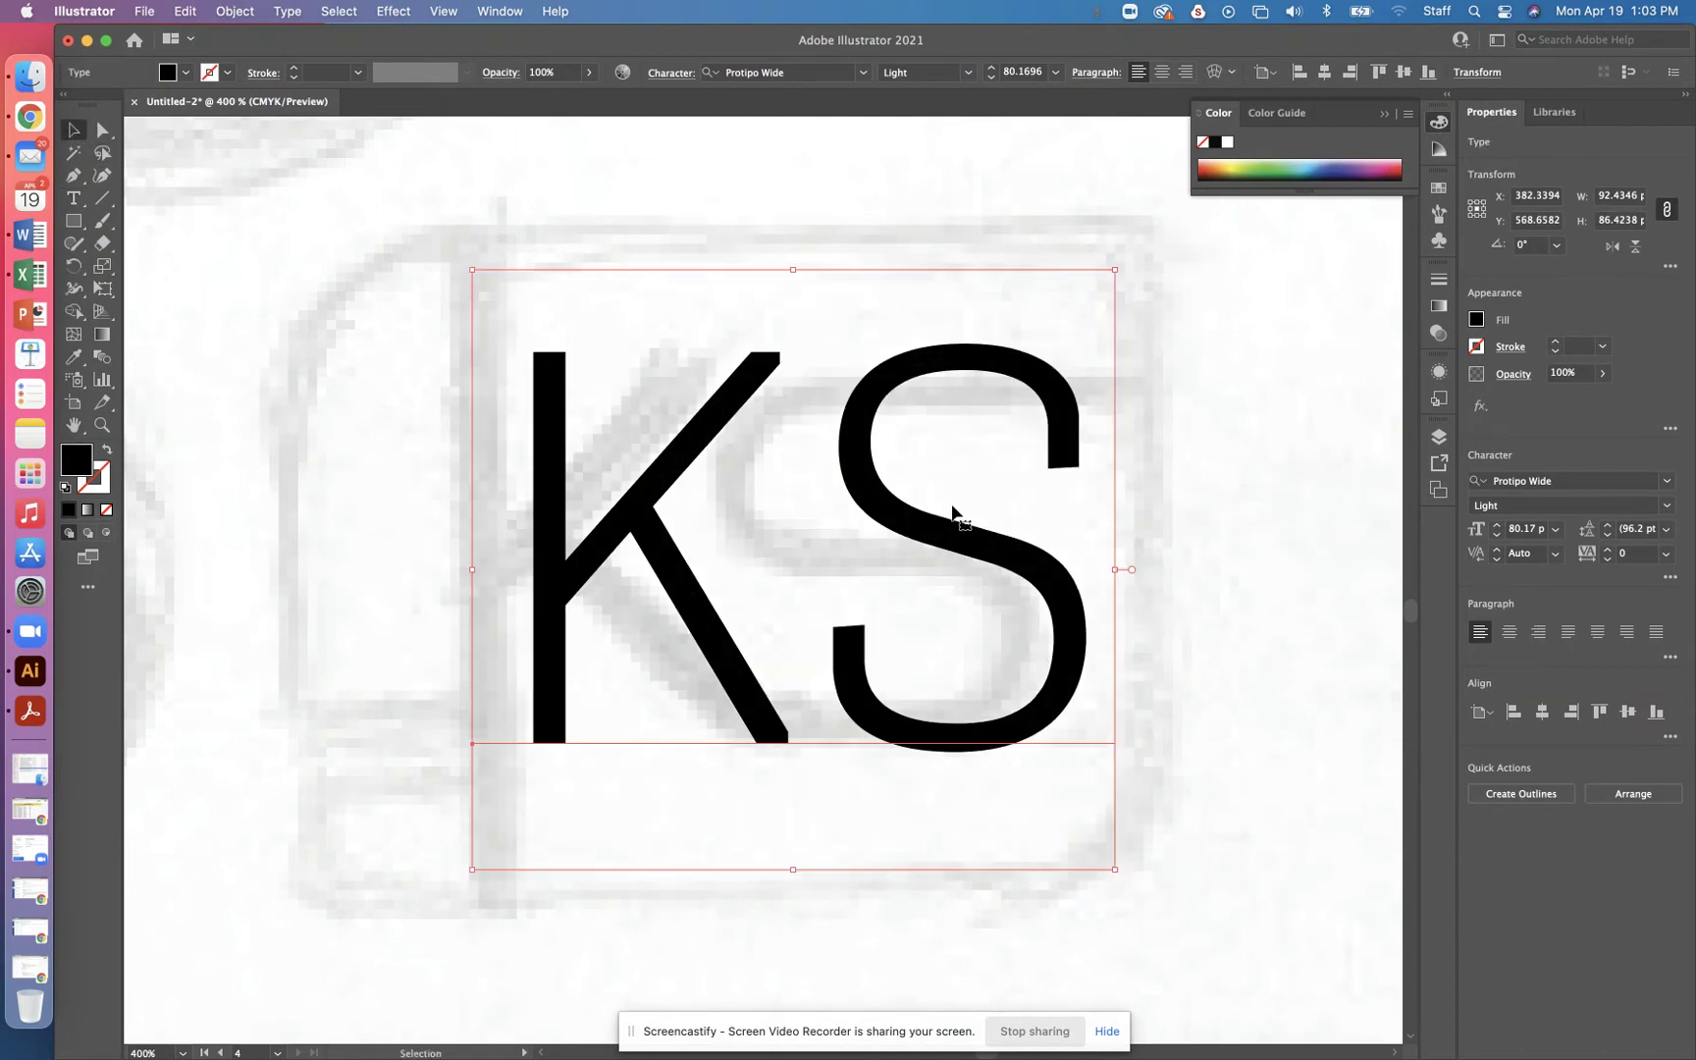
pyautogui.click(1535, 800)
pyautogui.press('super+1')
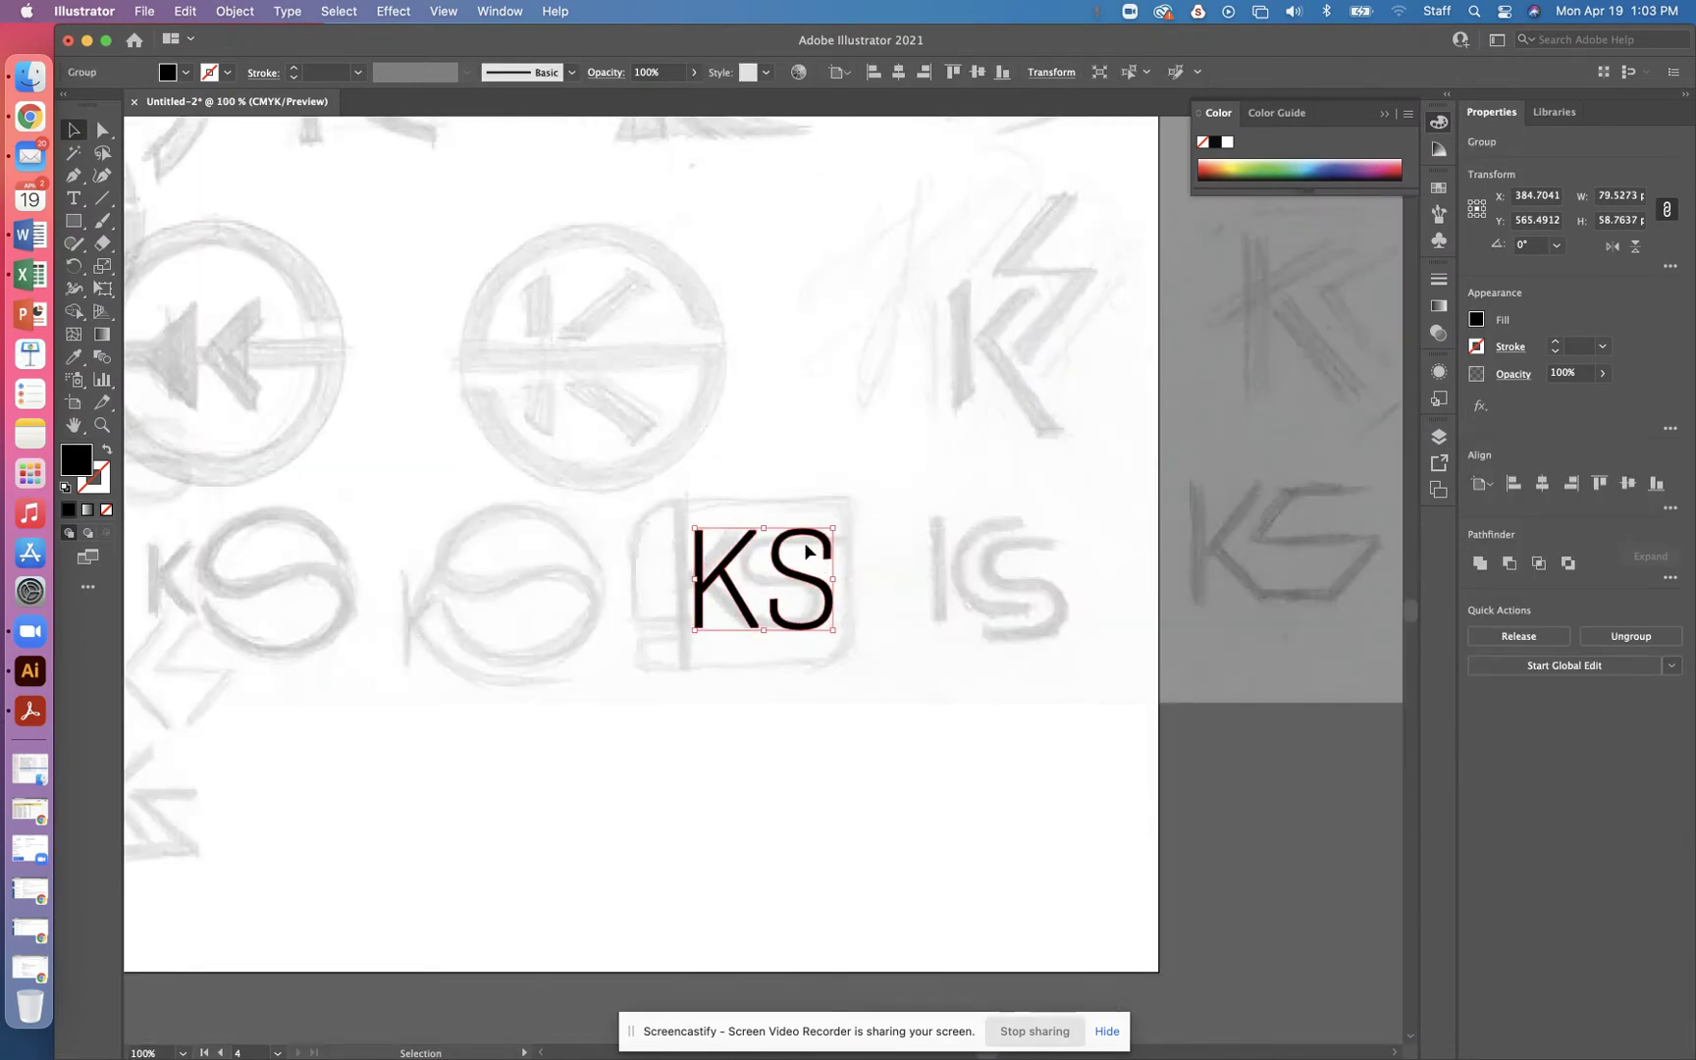
pyautogui.click(1537, 640)
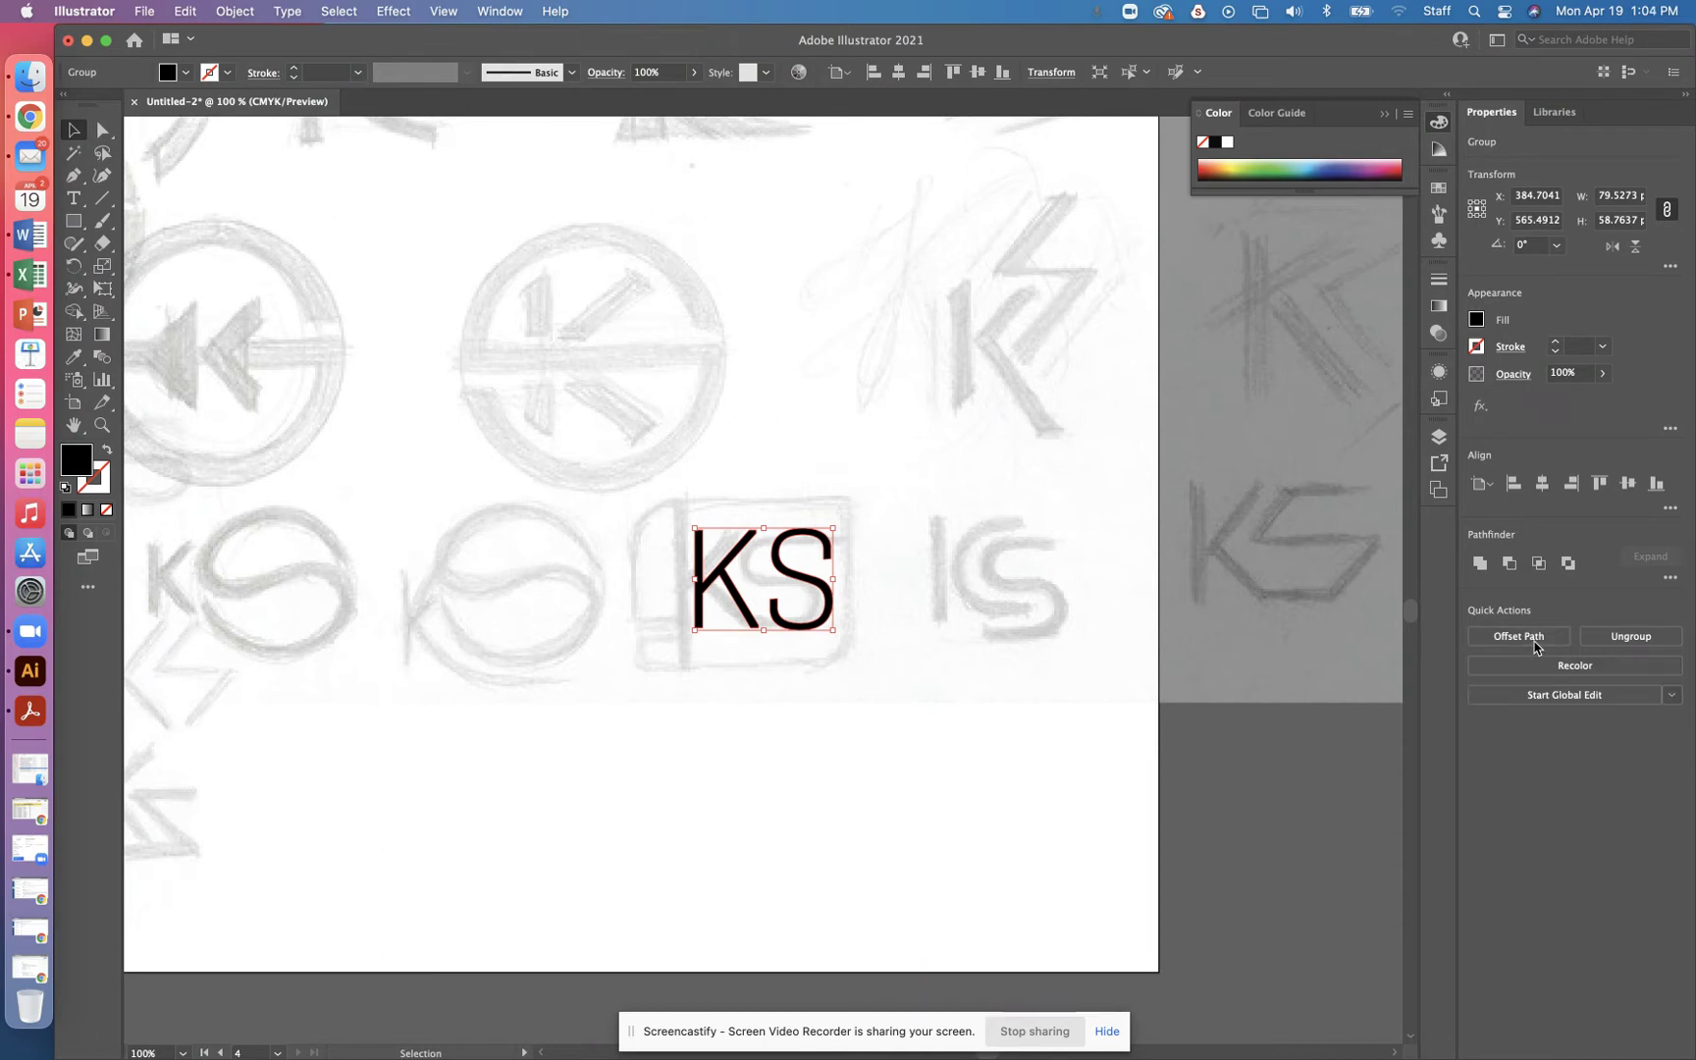
pyautogui.click(941, 800)
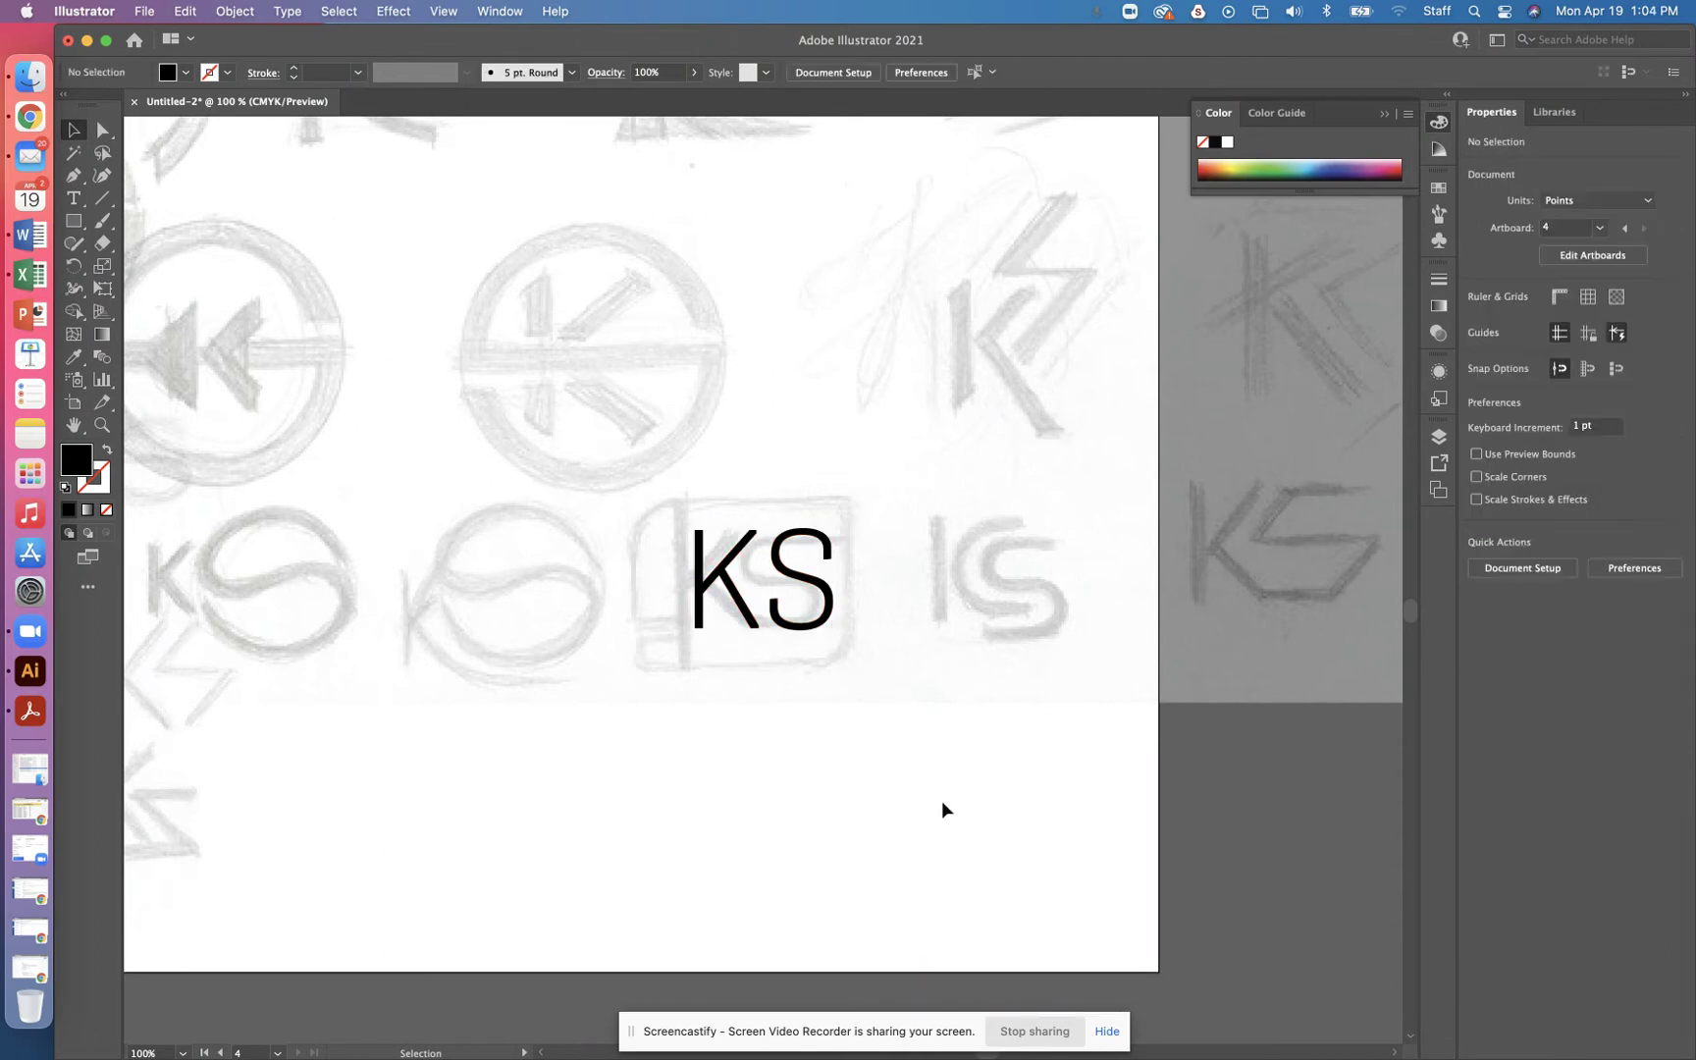
# Step: Move the K clear of the sketched letters and fit the S over the sketched S at about 33.6 by 54.2 pt
pyautogui.press('super+equal')
pyautogui.moveTo(675, 575); pyautogui.dragTo(492, 576)
pyautogui.moveTo(866, 588); pyautogui.dragTo(823, 591)
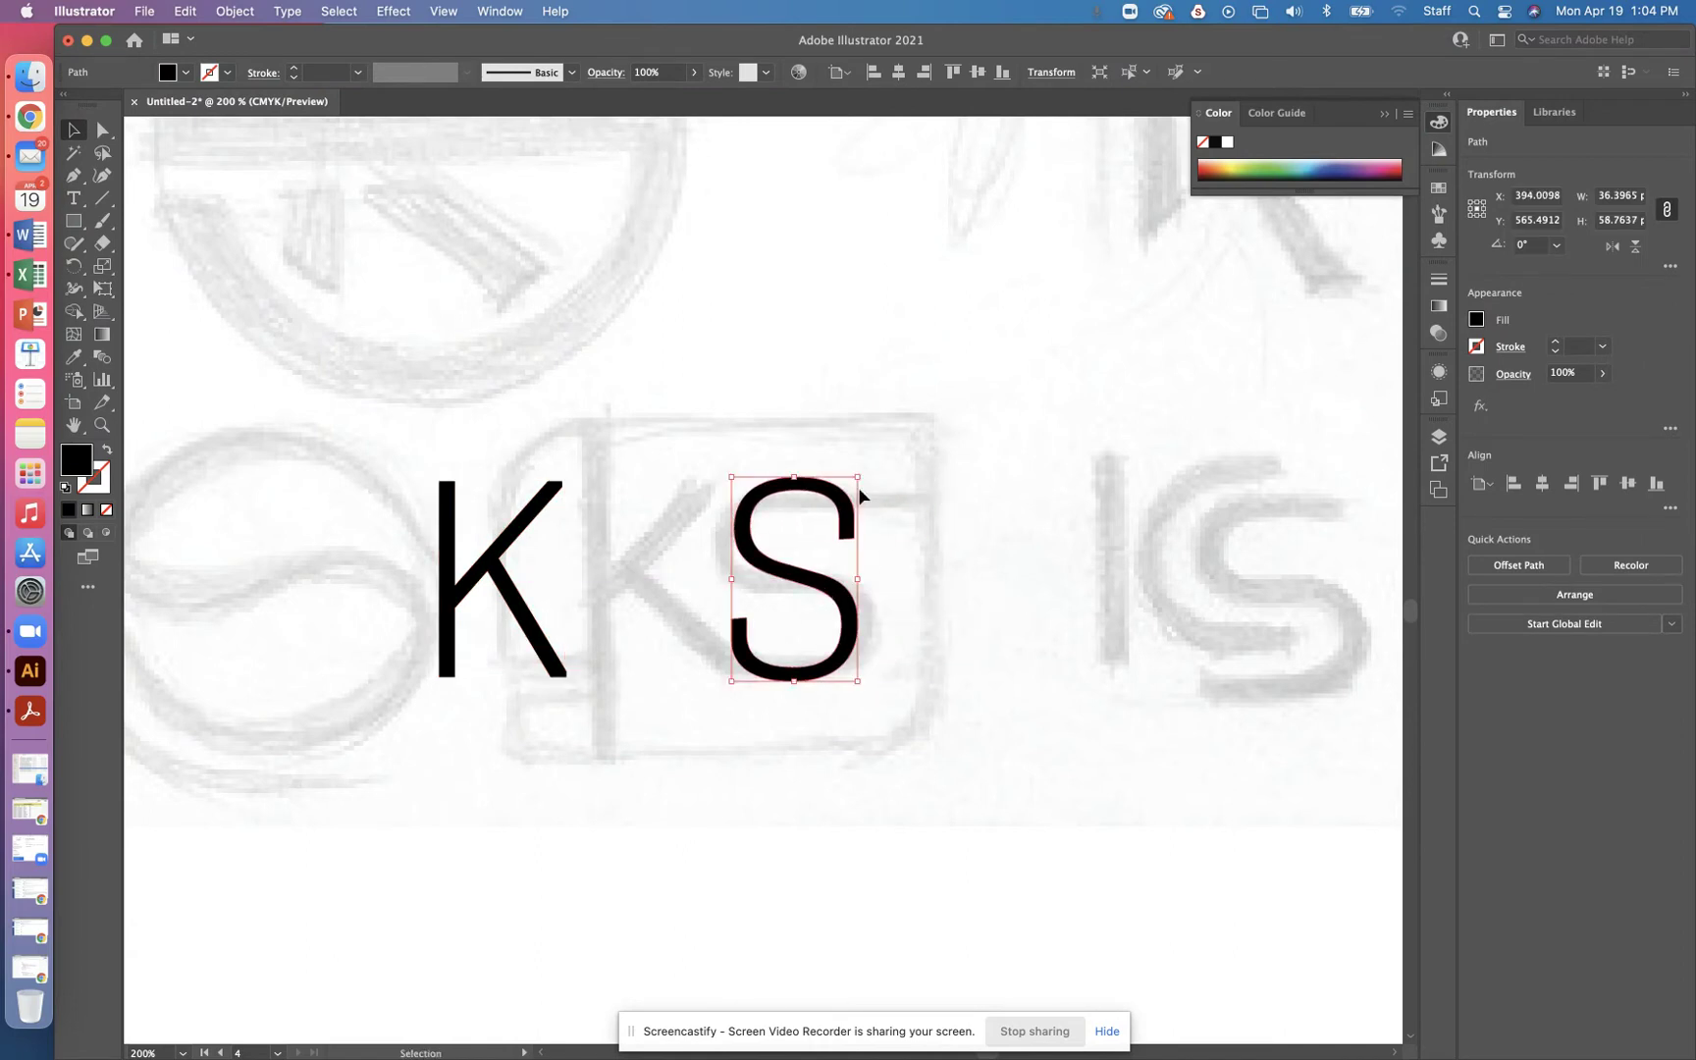
pyautogui.moveTo(858, 474); pyautogui.dragTo(848, 492)
# Step: Switch the document to Outline view and deselect the S
pyautogui.press('a')
pyautogui.press('super+equal')
pyautogui.press('super+equal')
pyautogui.press('super+equal')
pyautogui.scroll(5, 921, 628)
pyautogui.press('v')
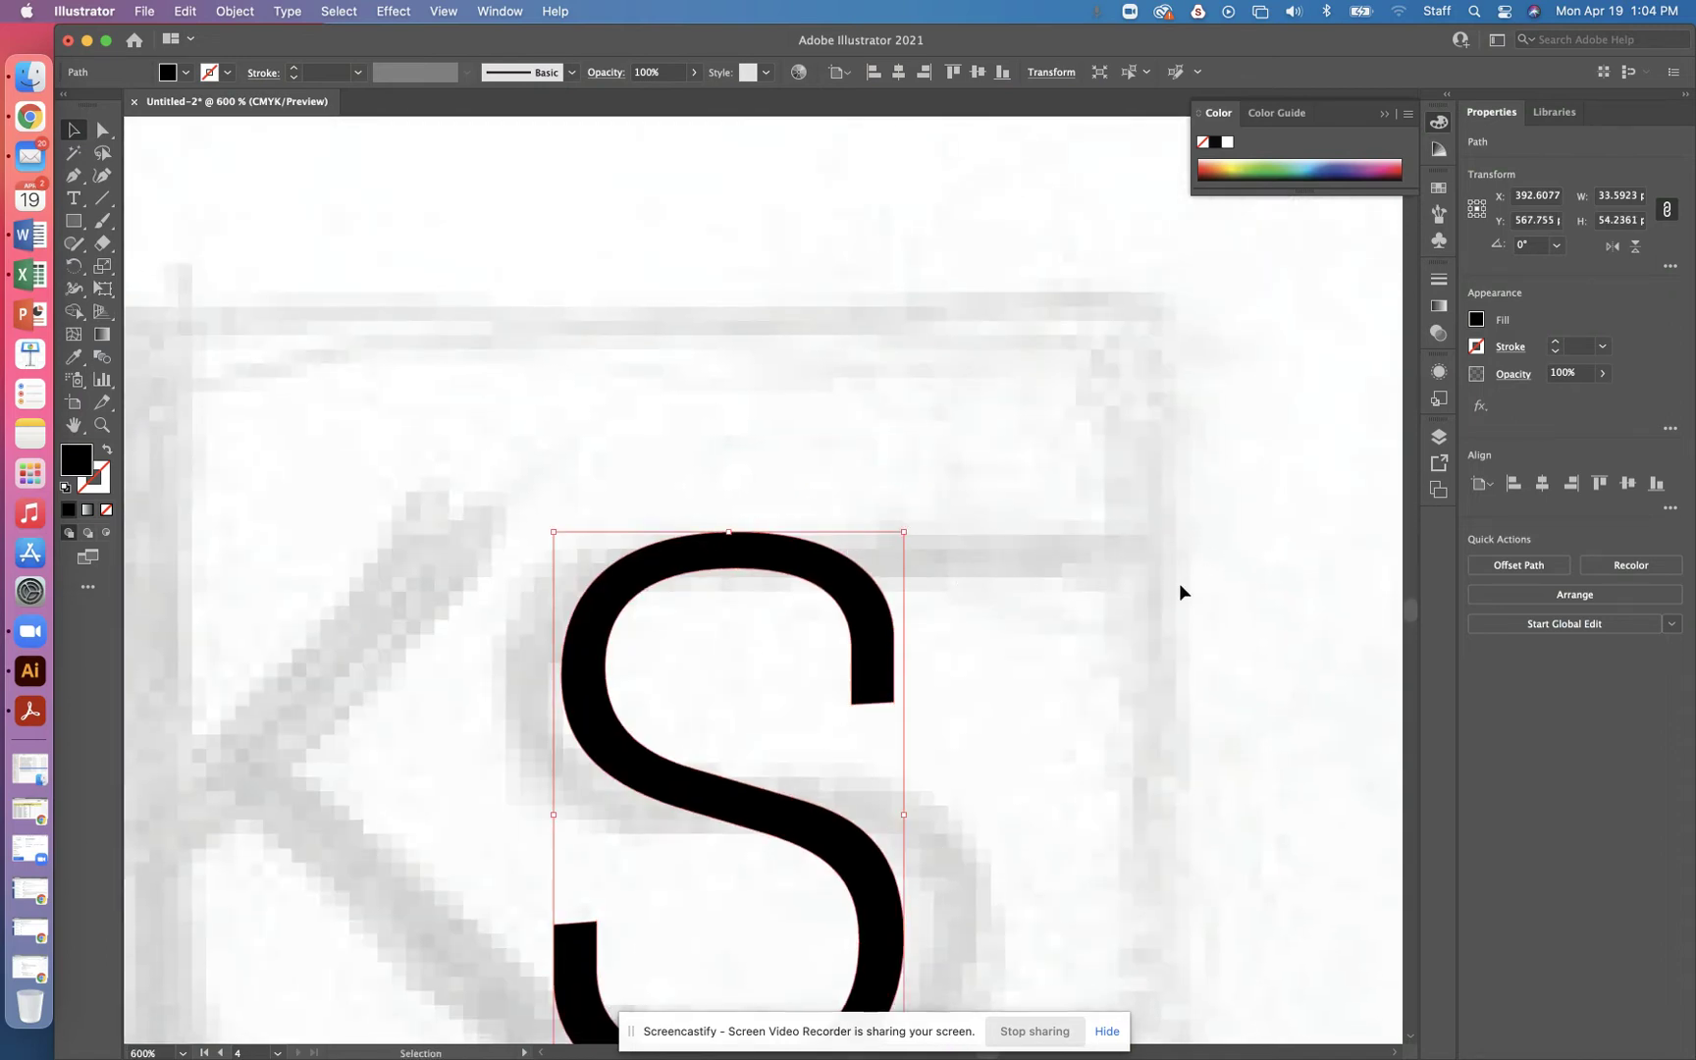
pyautogui.click(444, 11)
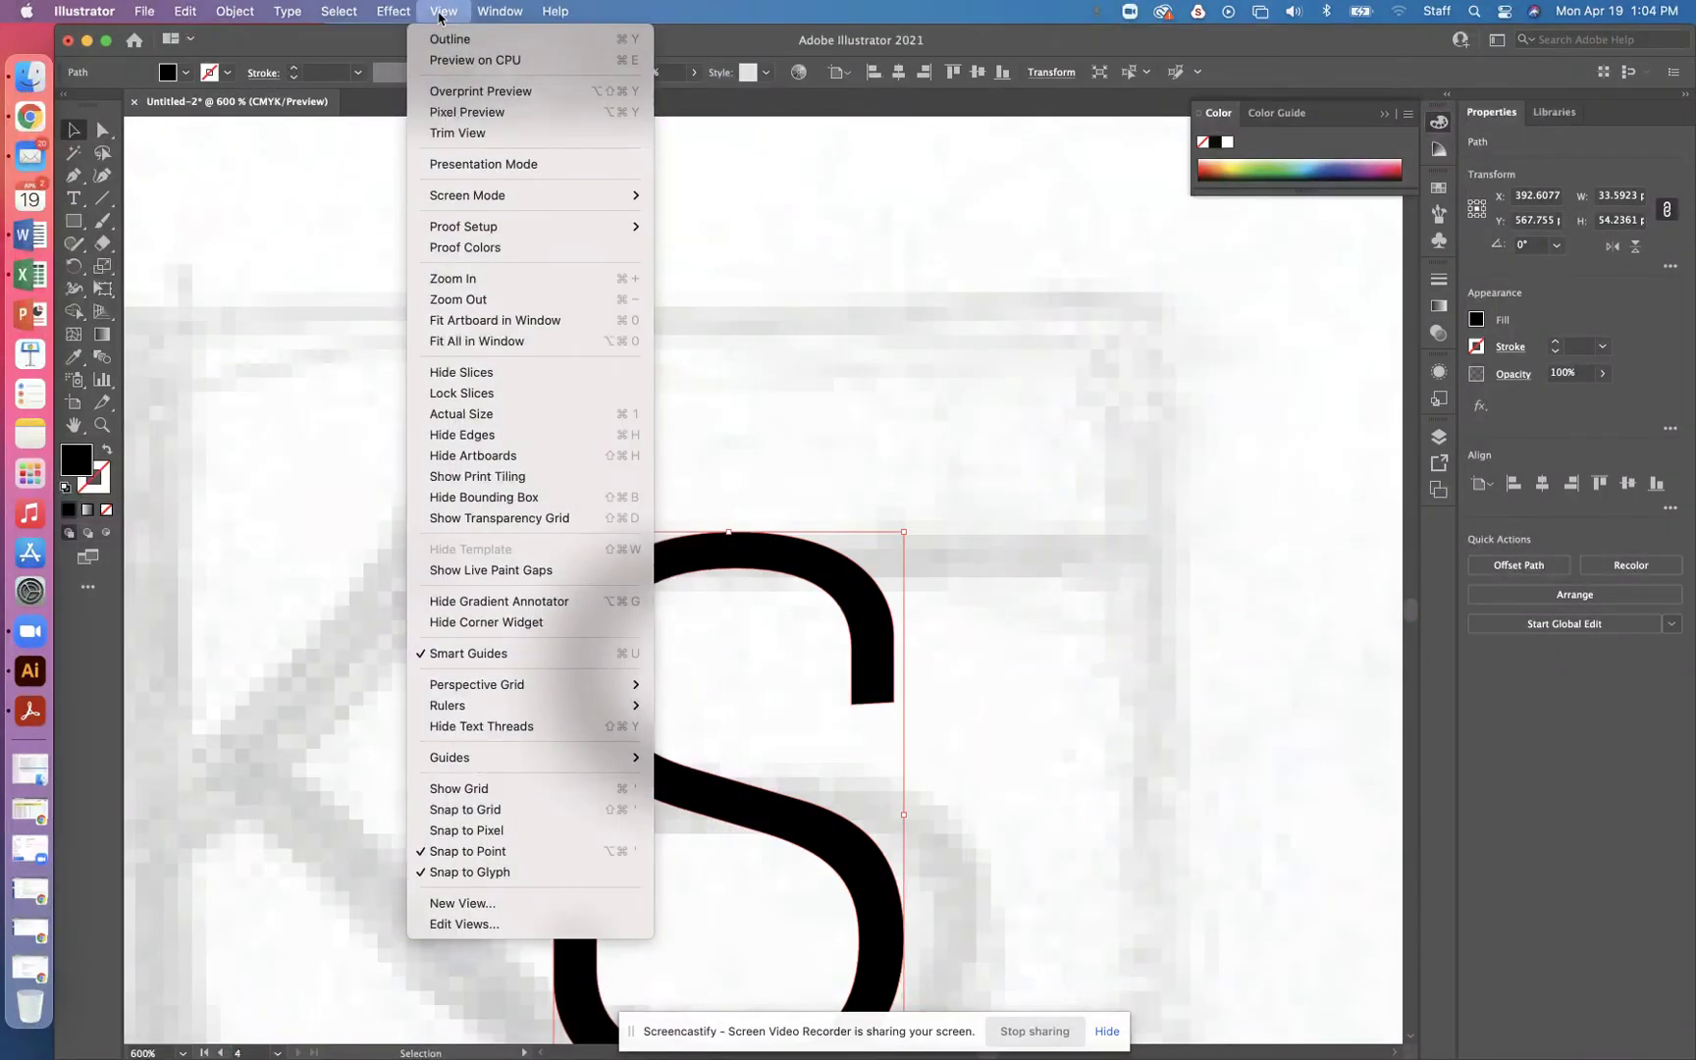
pyautogui.click(446, 40)
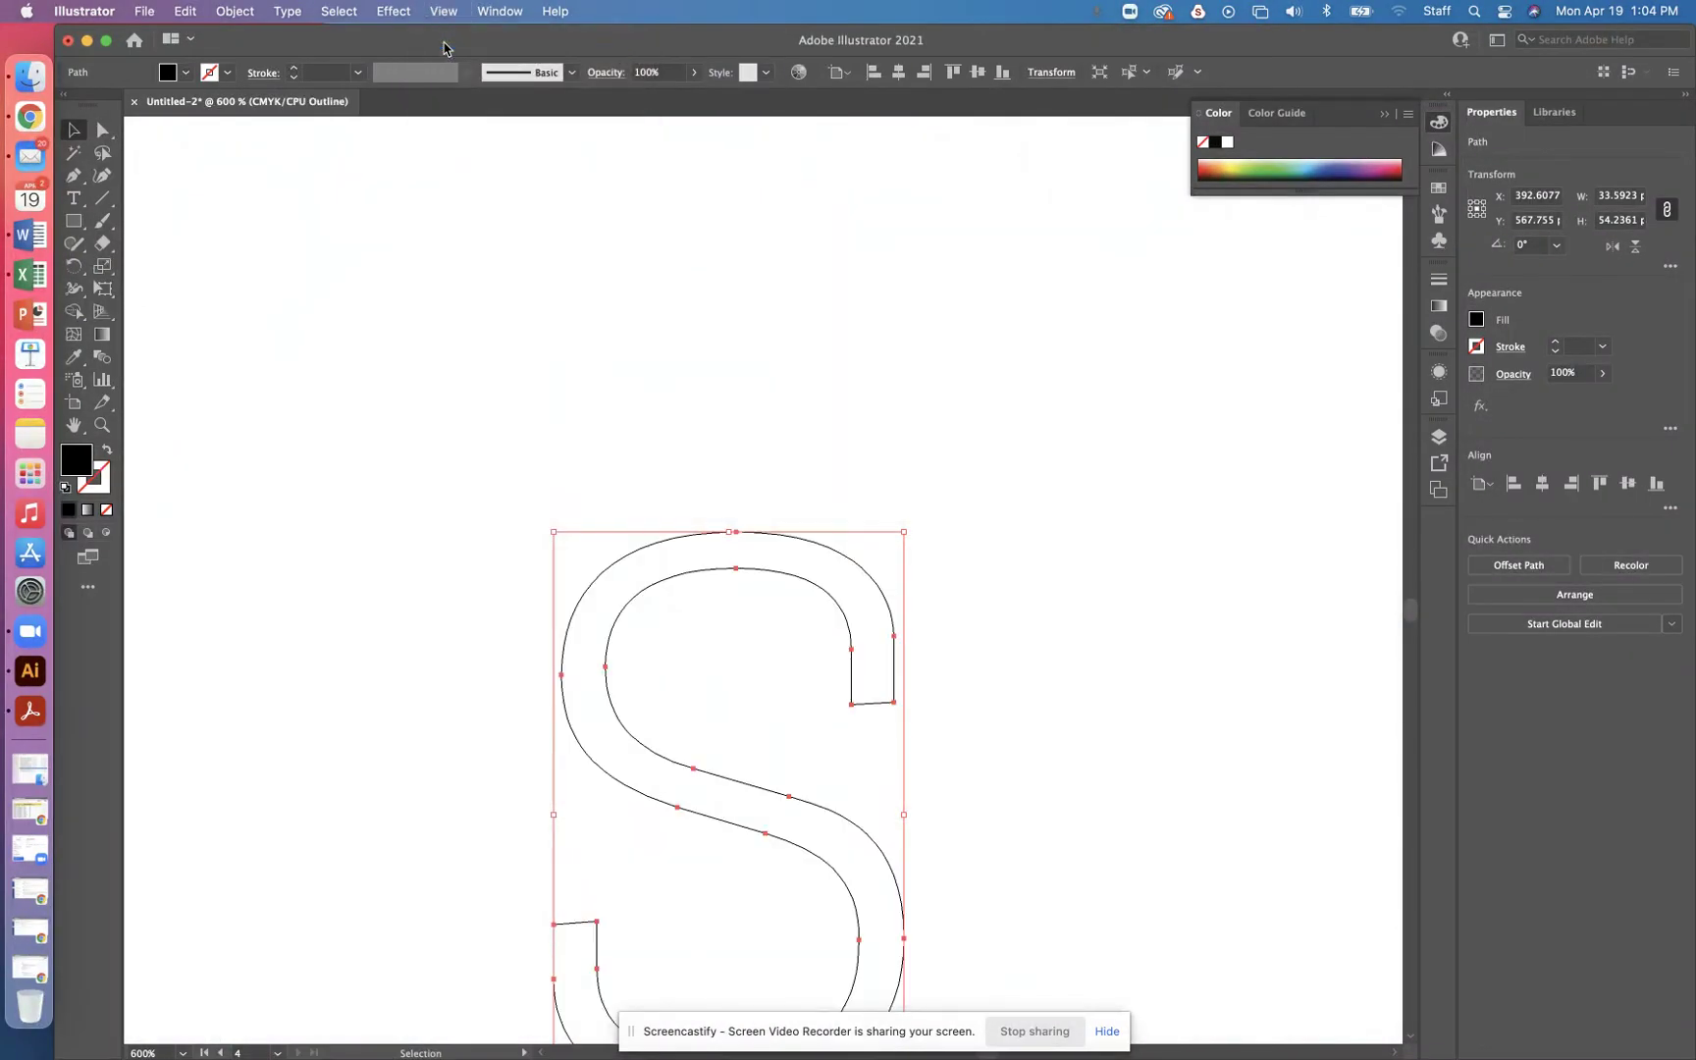
pyautogui.click(874, 481)
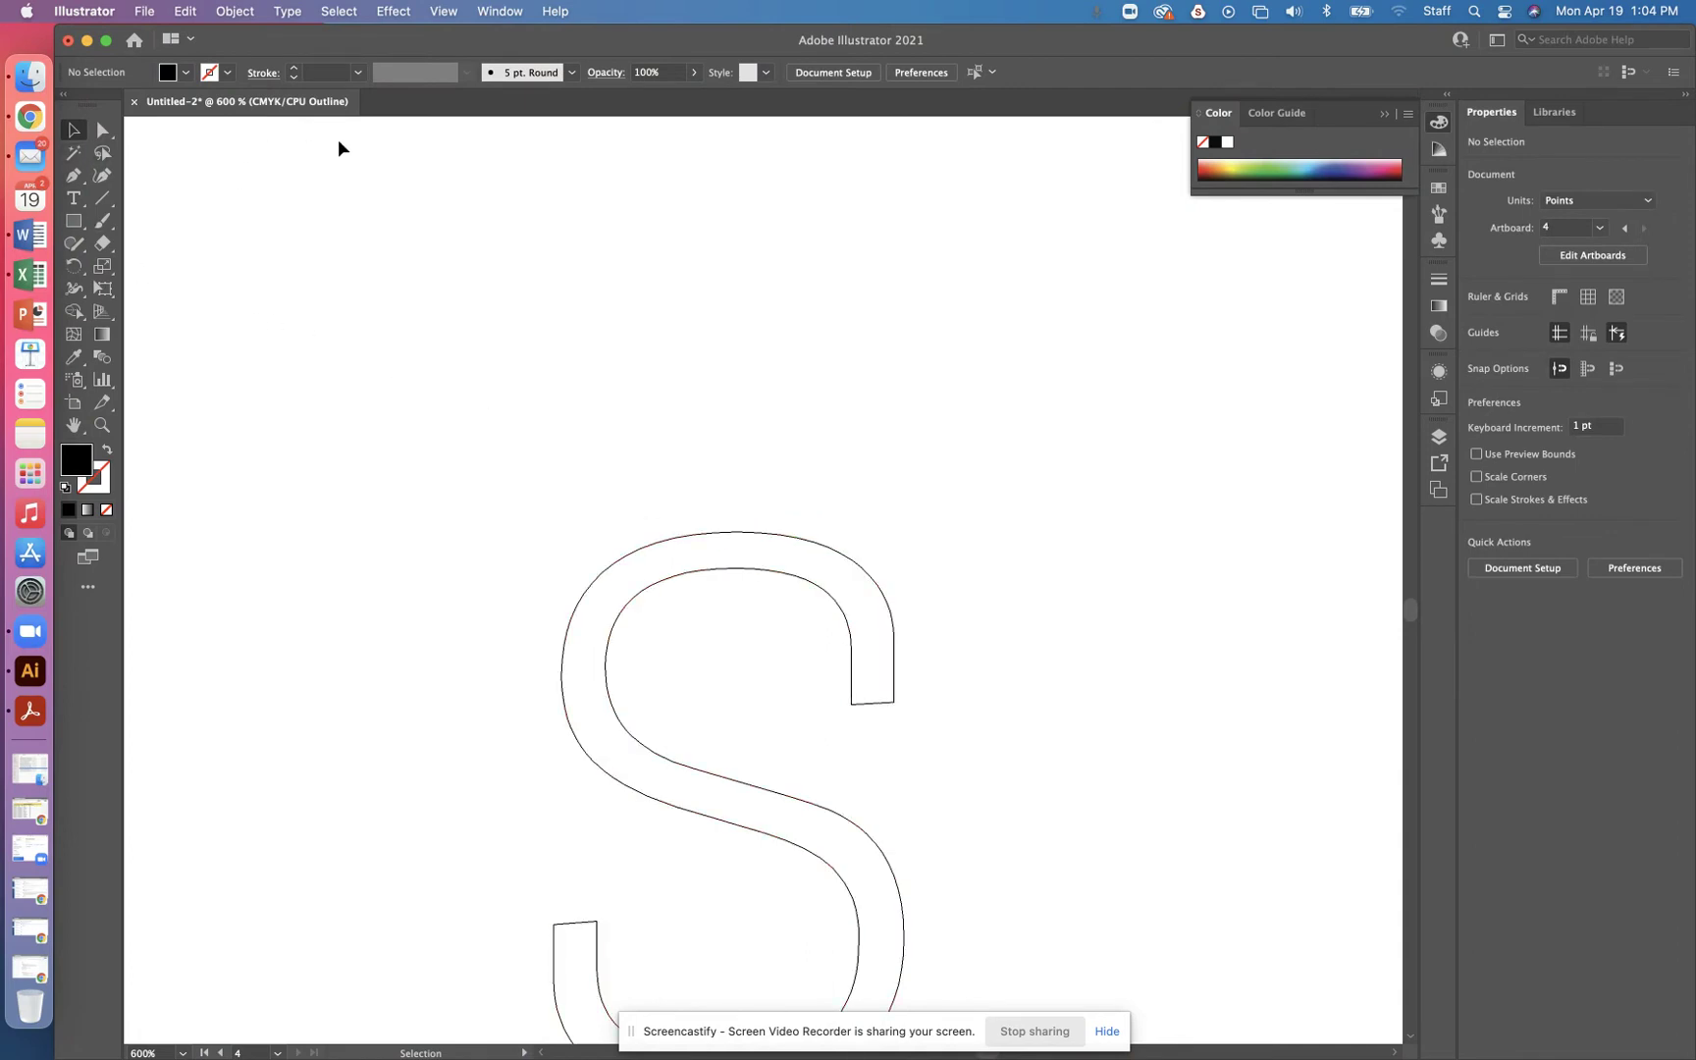
# Step: Show the rulers and place horizontal guides on the outer and inner edges of the S's top and bottom curves
pyautogui.press('a')
pyautogui.press('super+r')
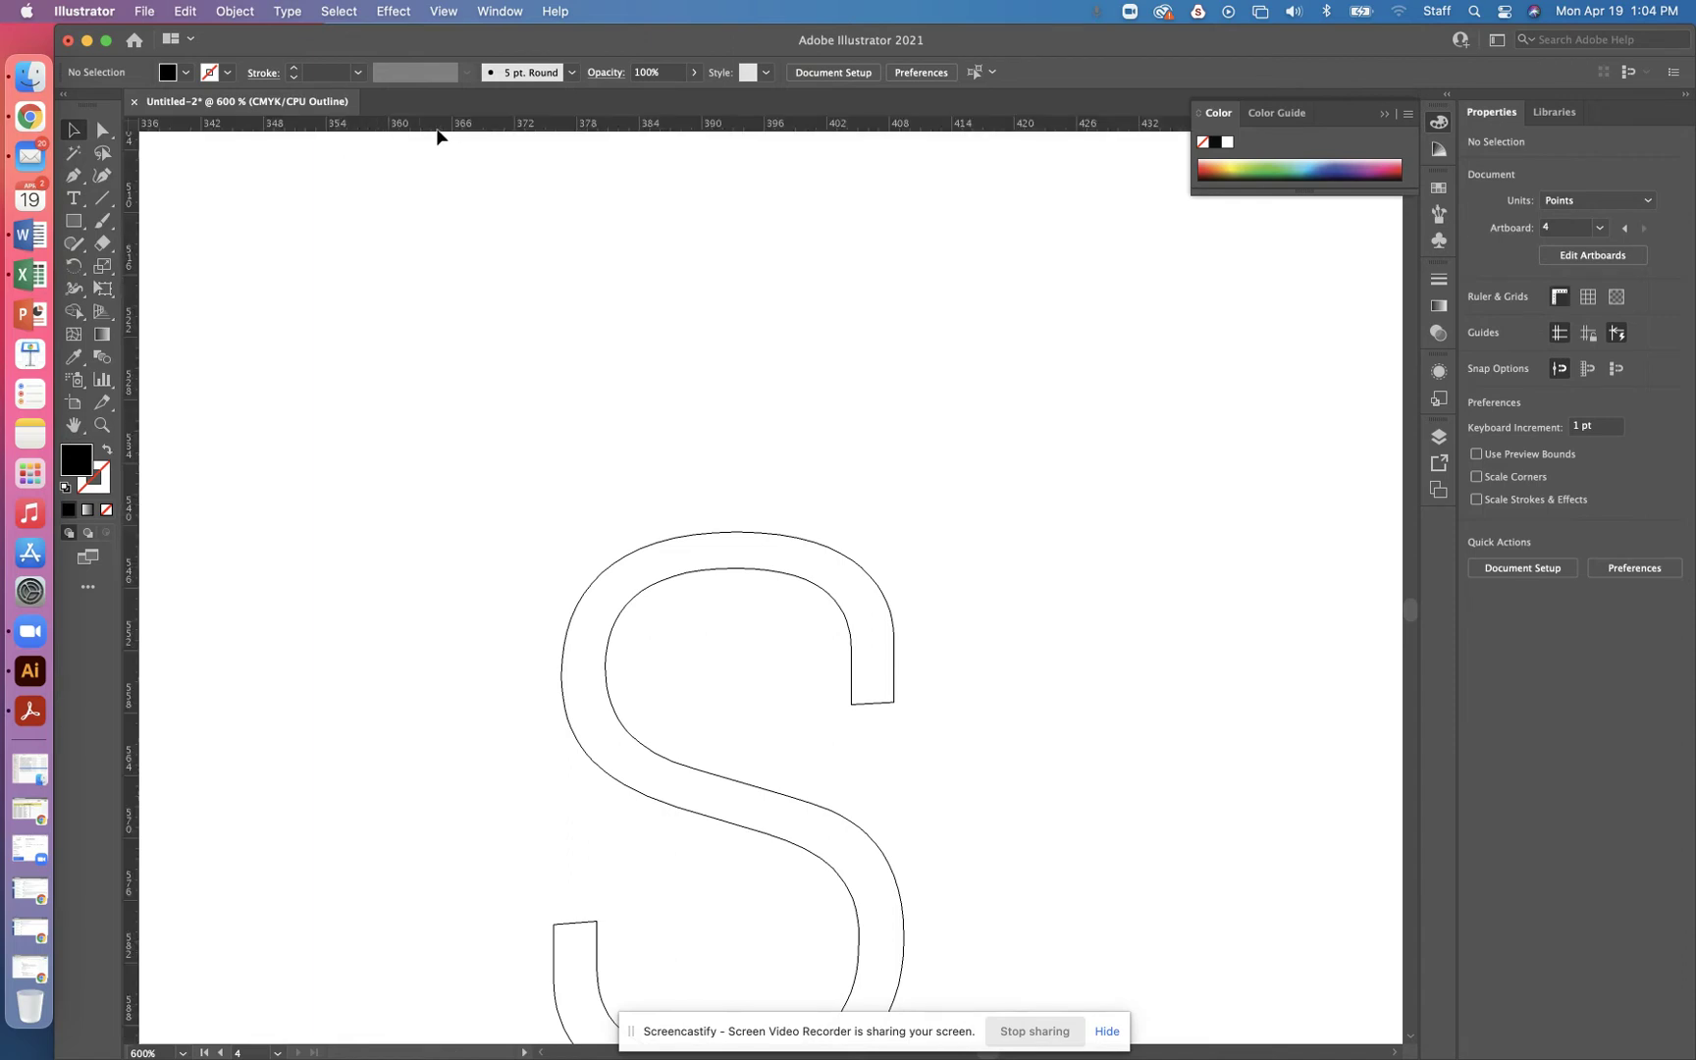
pyautogui.moveTo(684, 128); pyautogui.dragTo(737, 531)
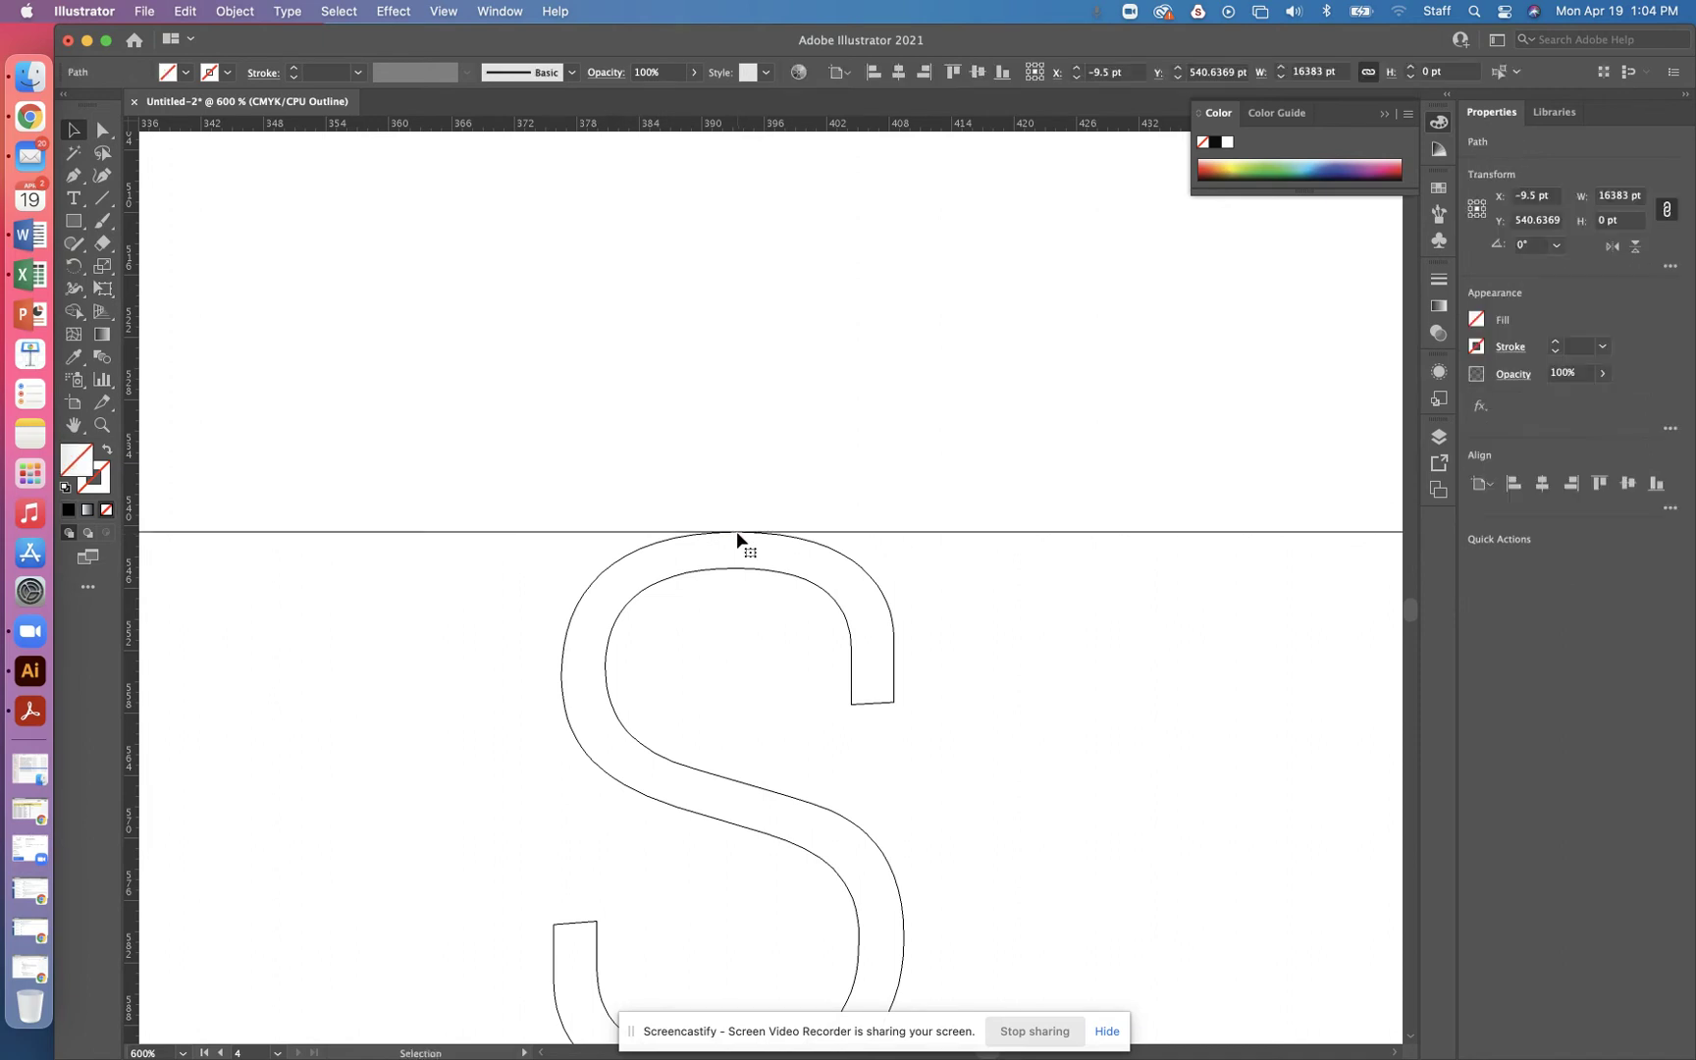
pyautogui.moveTo(684, 129); pyautogui.dragTo(738, 577)
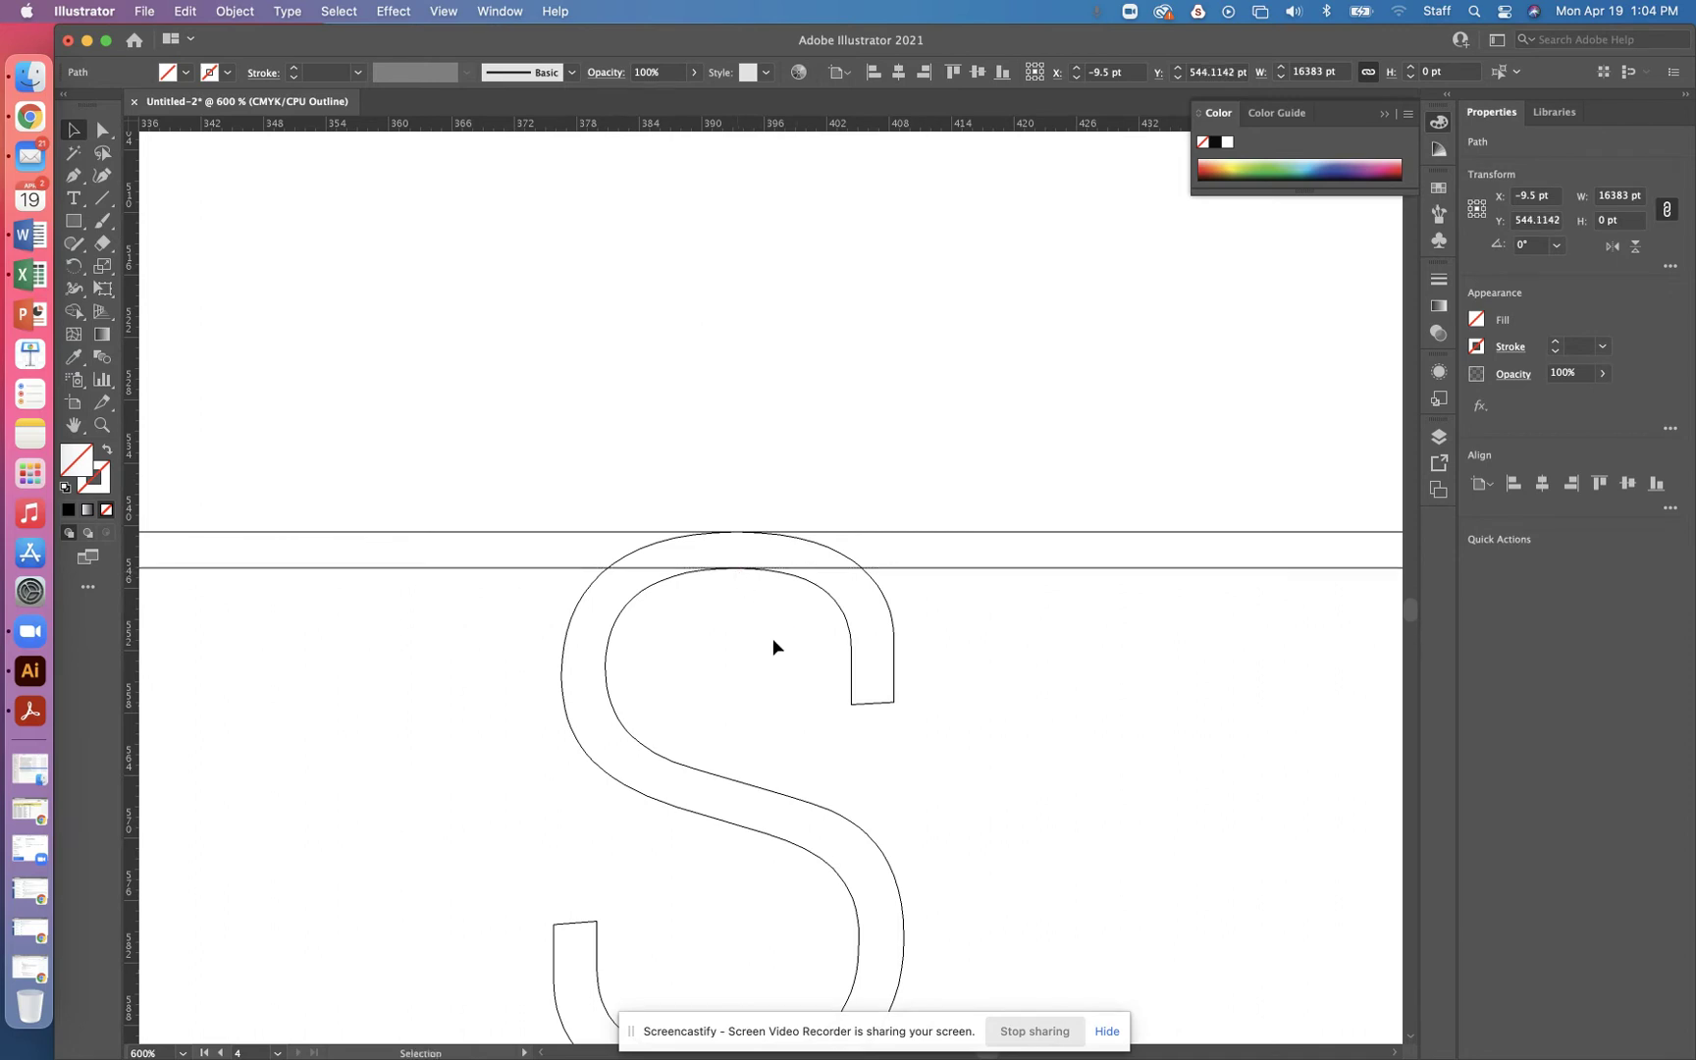
pyautogui.scroll(-8, 774, 640)
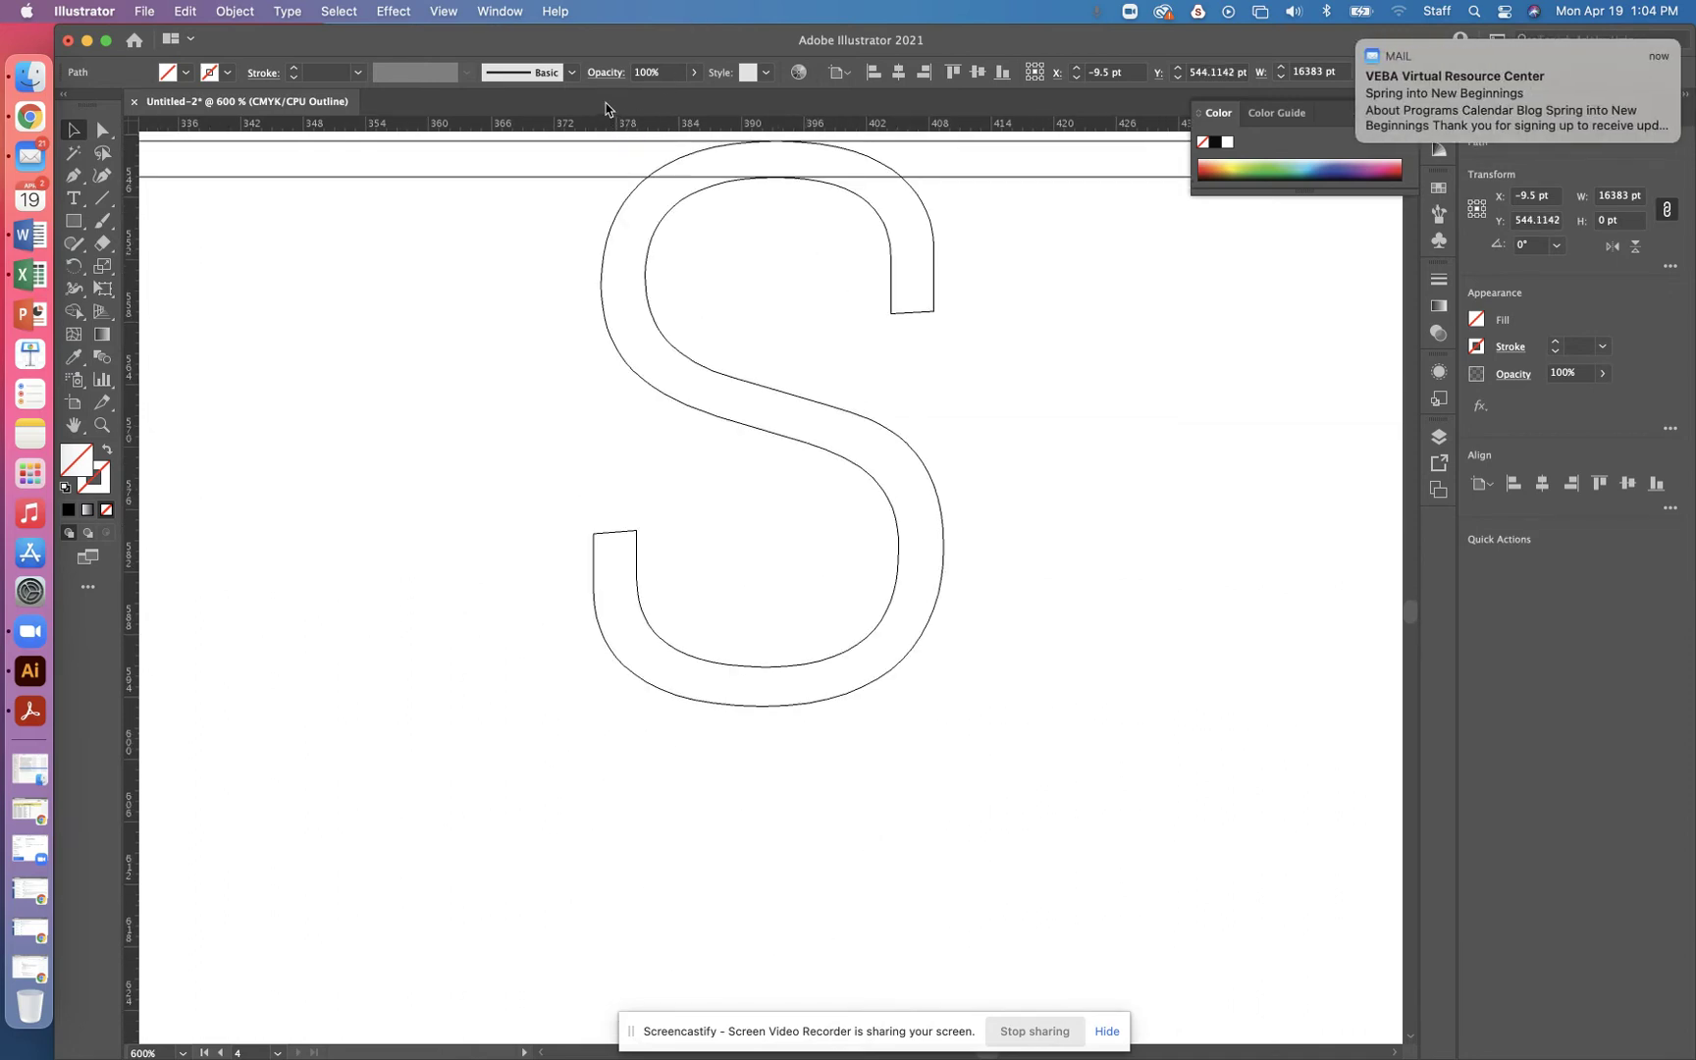
pyautogui.moveTo(606, 129); pyautogui.dragTo(750, 670)
pyautogui.moveTo(595, 124); pyautogui.dragTo(768, 707)
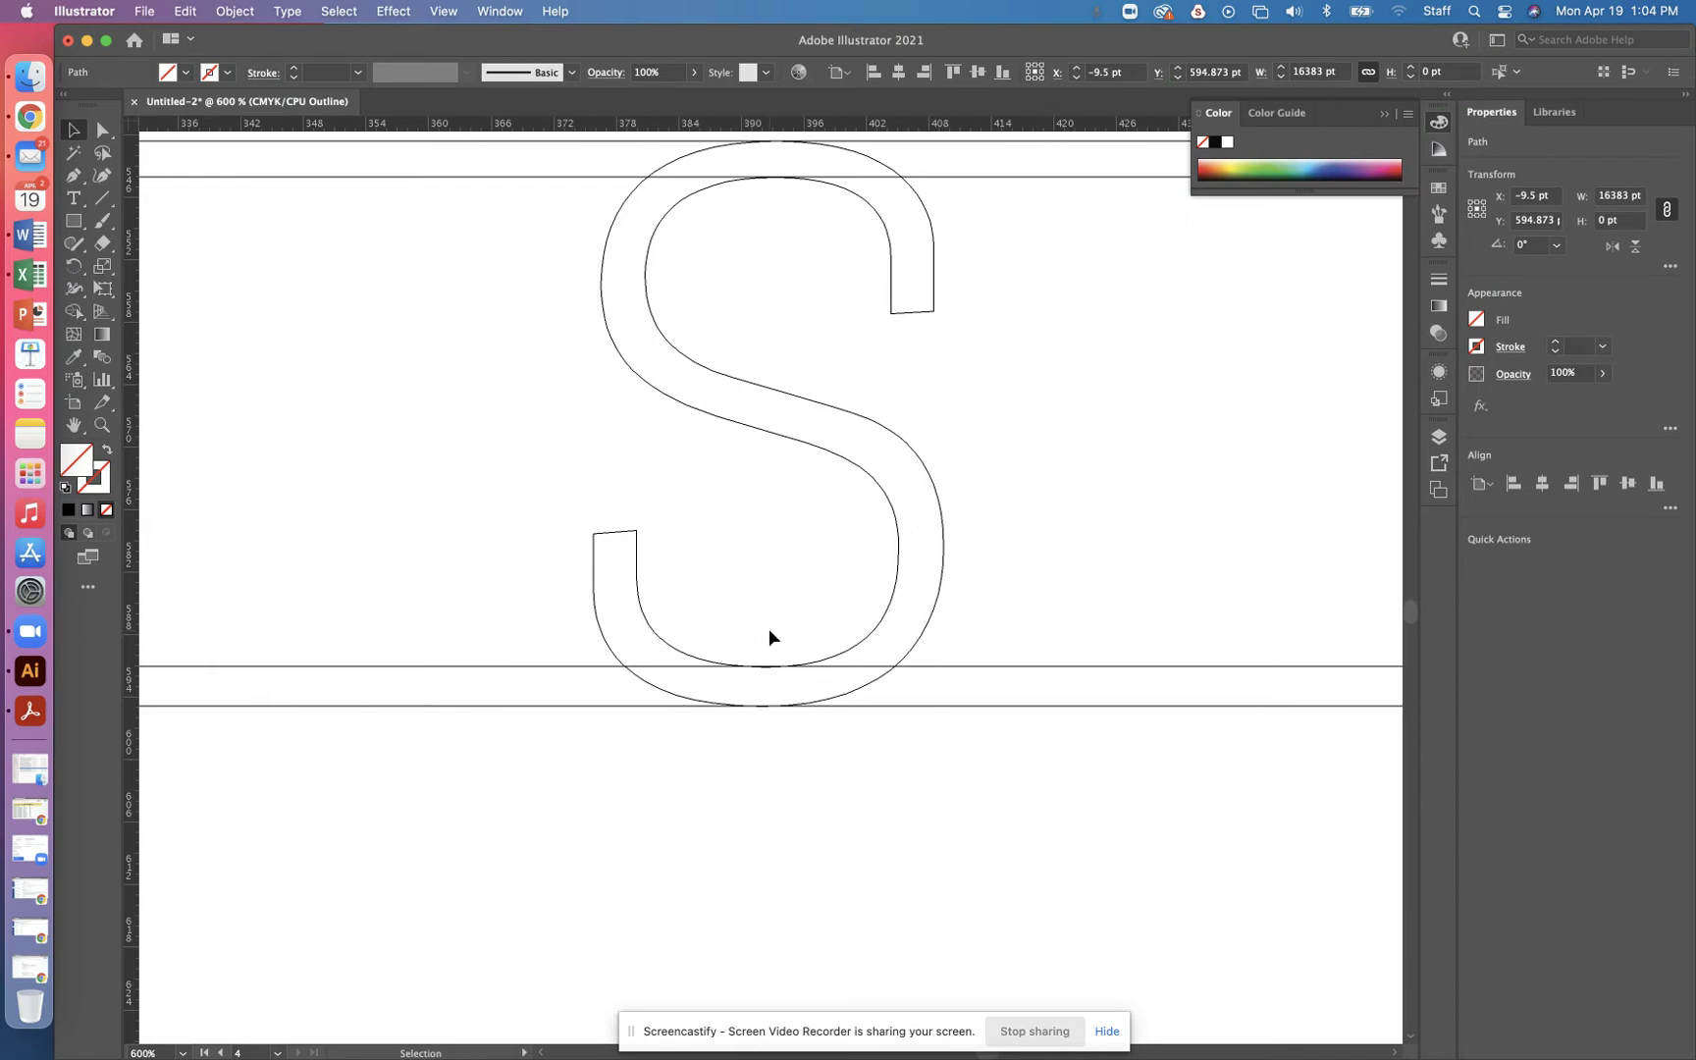
# Step: Draw a black-filled rectangle without stroke, about 40.8 by 3.5 pt, between the upper guides, extending right from the peak of the S's top curve
pyautogui.press('a')
pyautogui.press('super+equal')
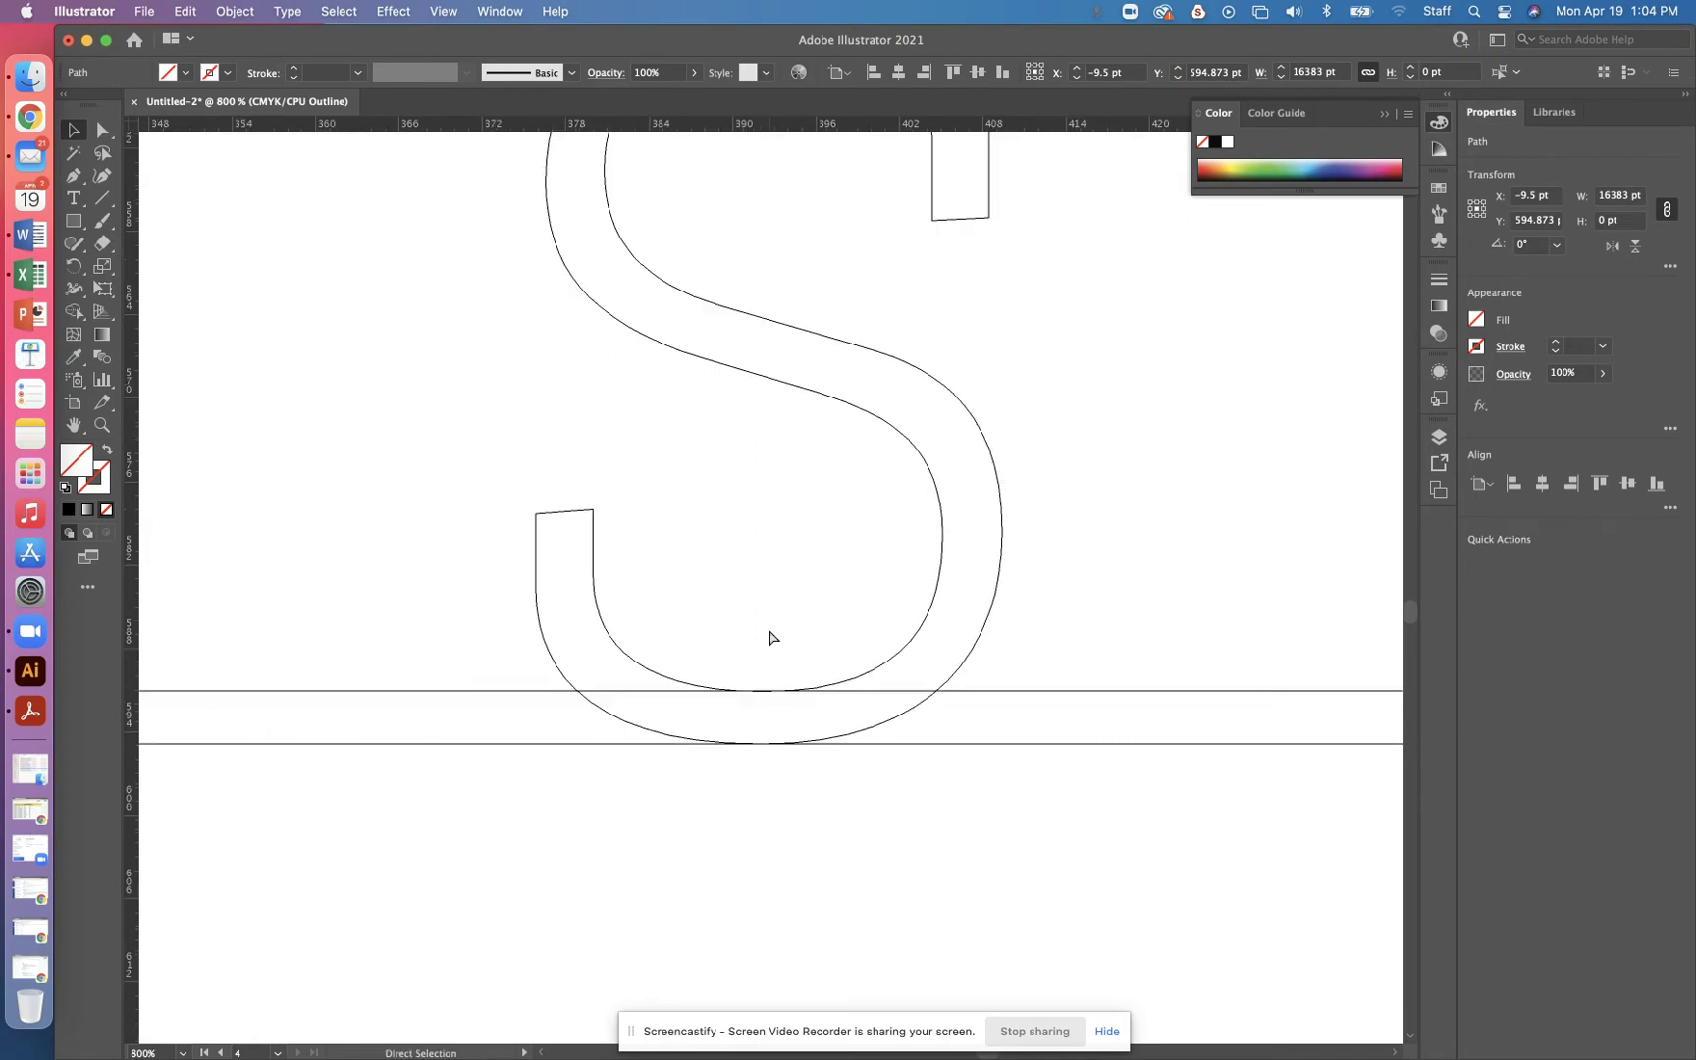
pyautogui.scroll(10, 768, 637)
pyautogui.scroll(-5, 753, 457)
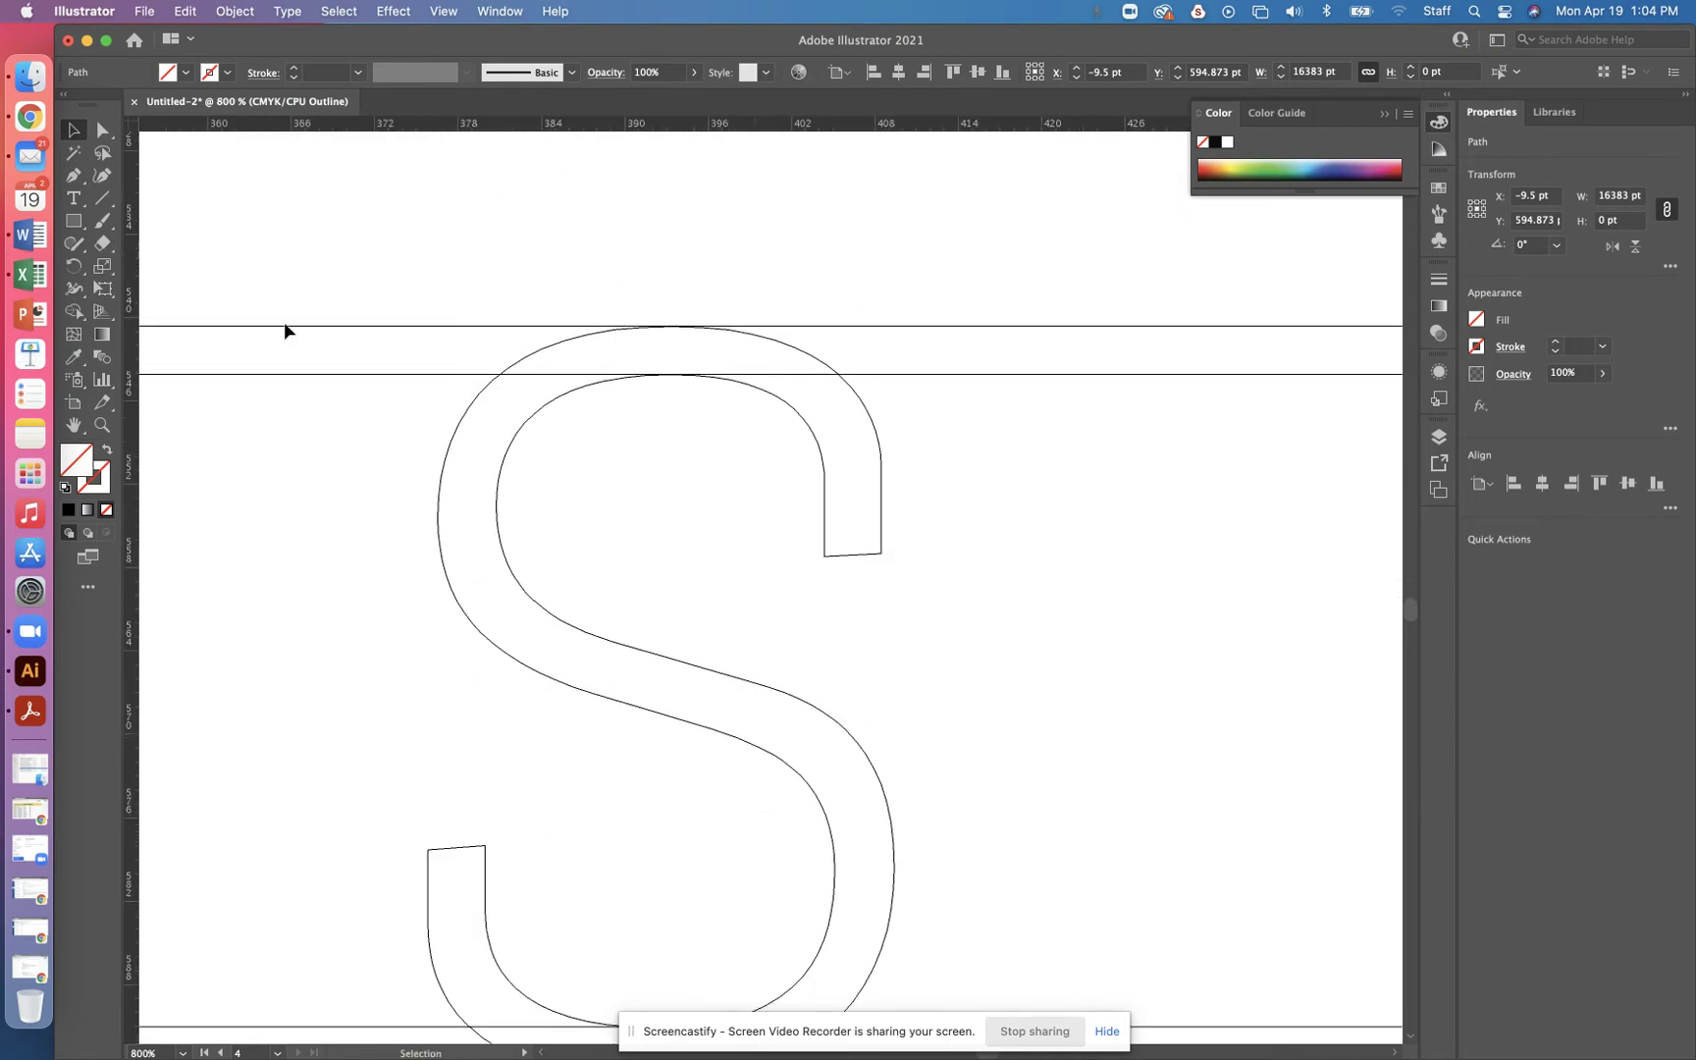
pyautogui.click(77, 227)
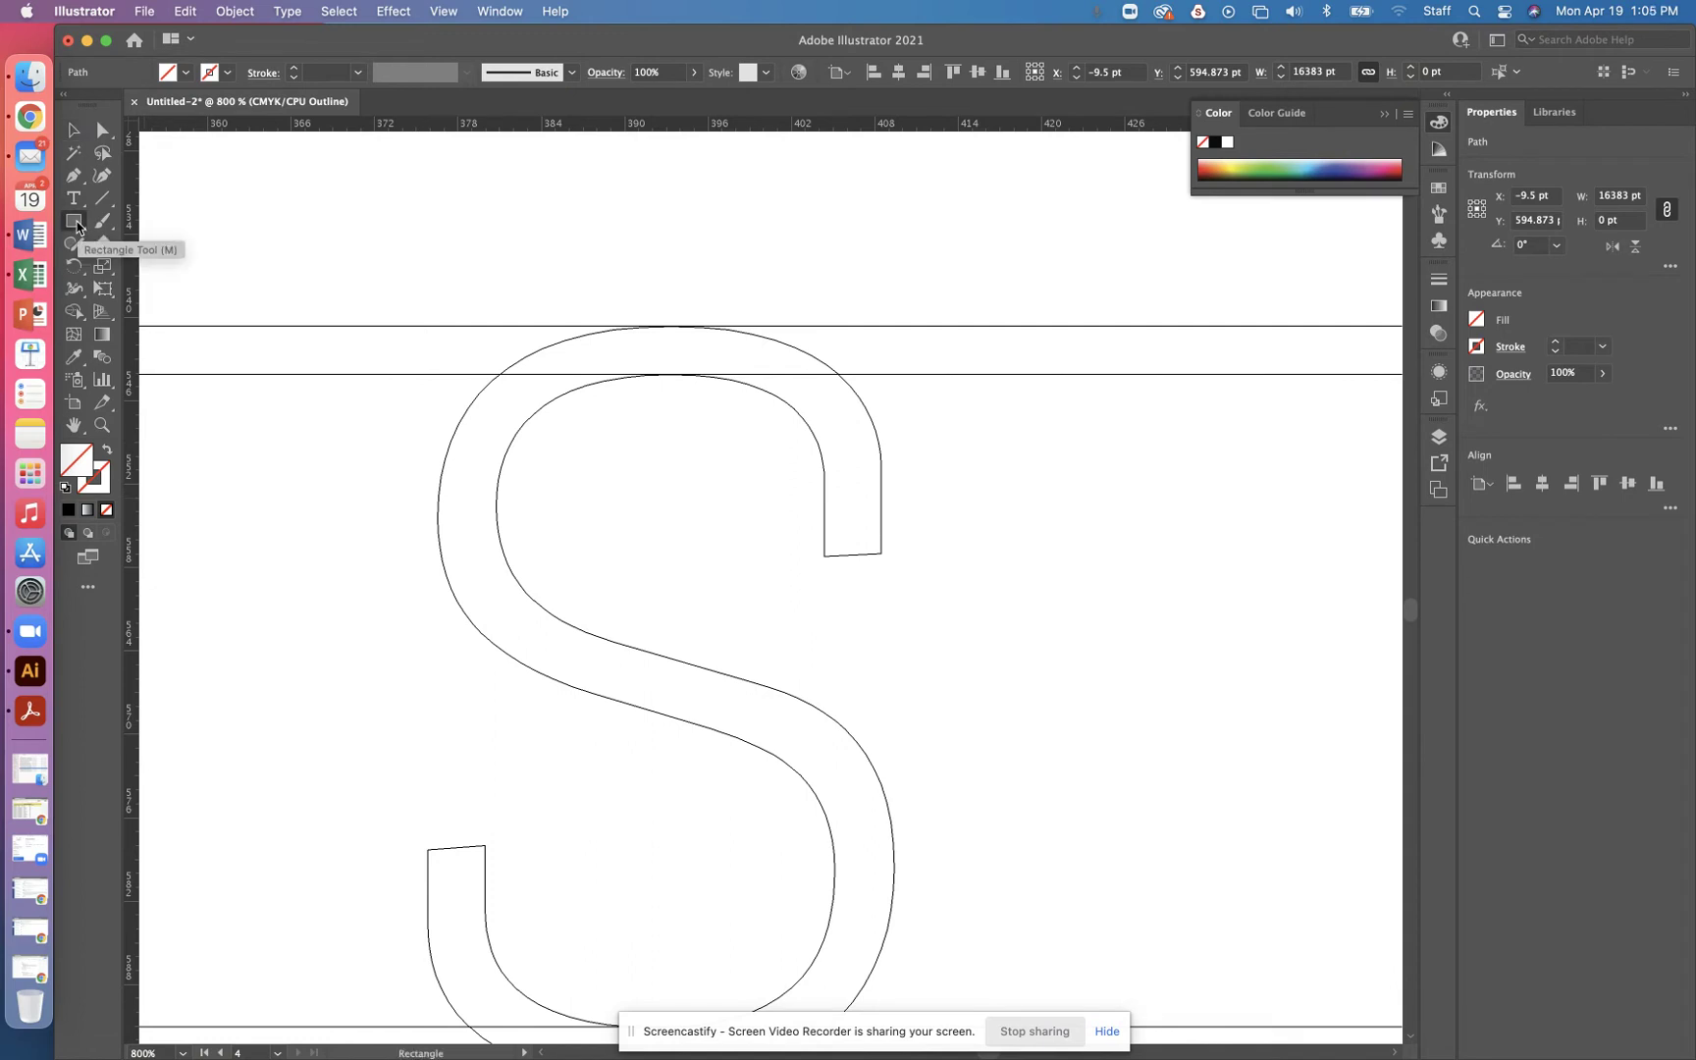
pyautogui.click(70, 510)
pyautogui.click(107, 450)
pyautogui.click(107, 450)
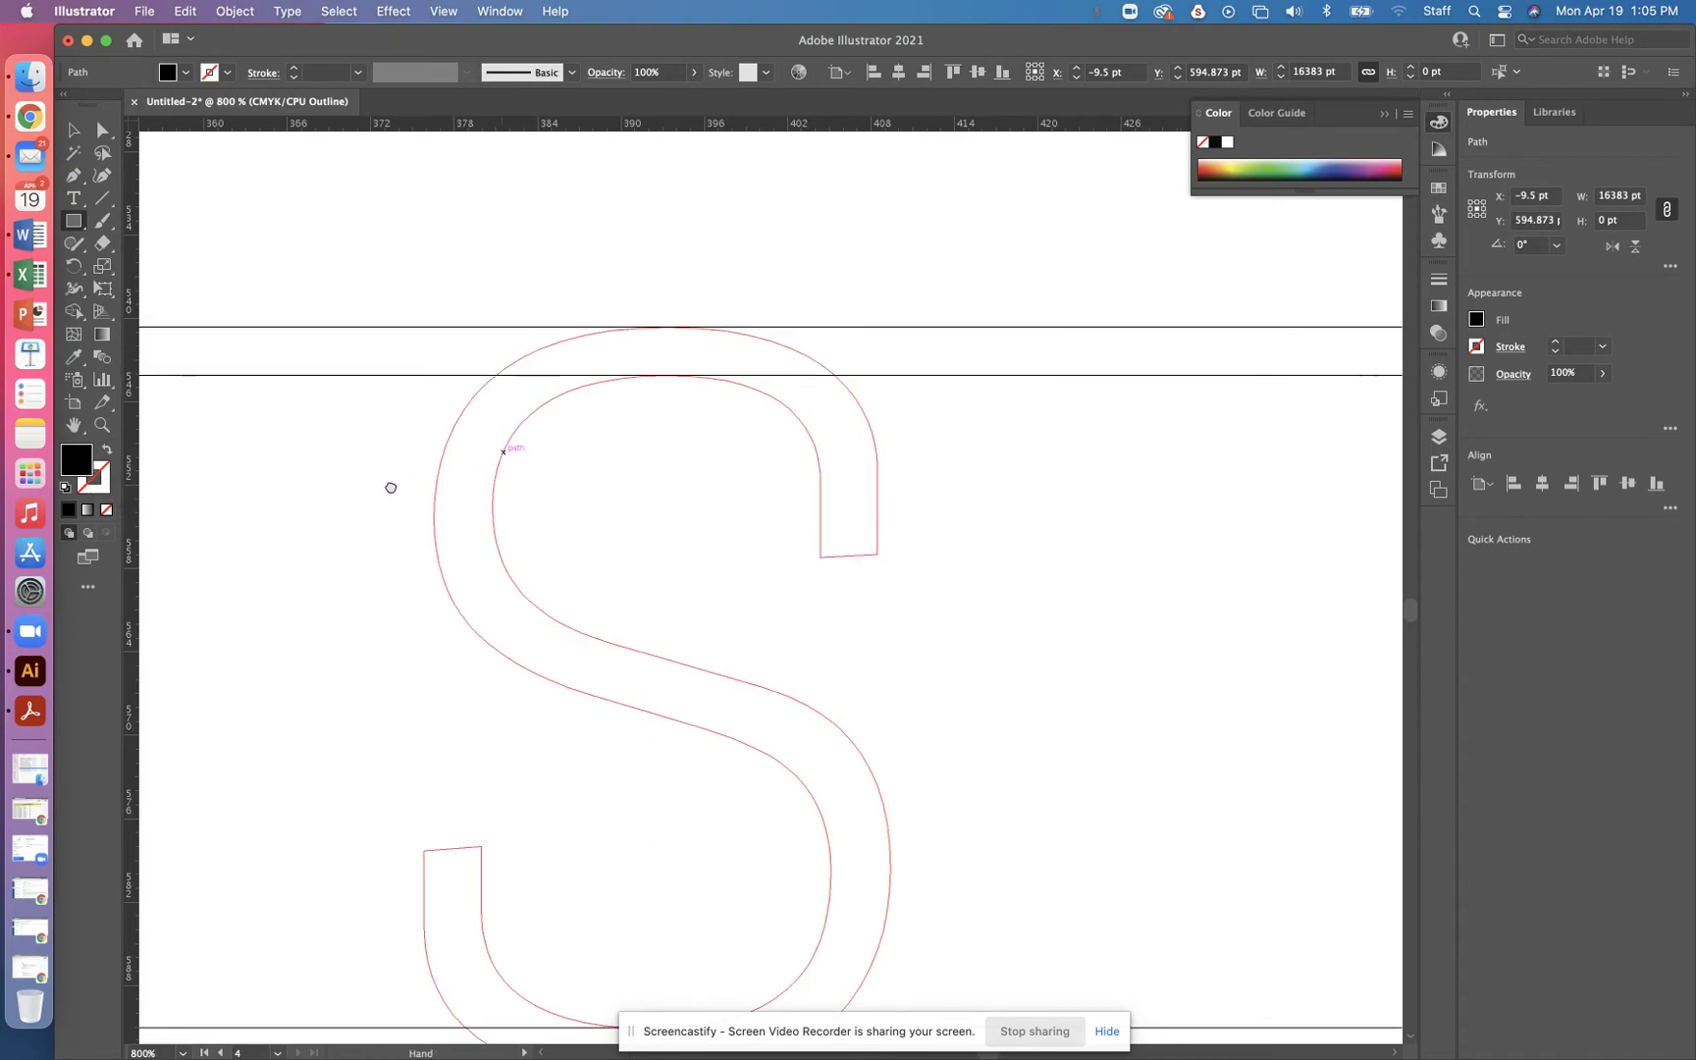
pyautogui.hscroll(3, 491, 432)
pyautogui.scroll(1, 491, 432)
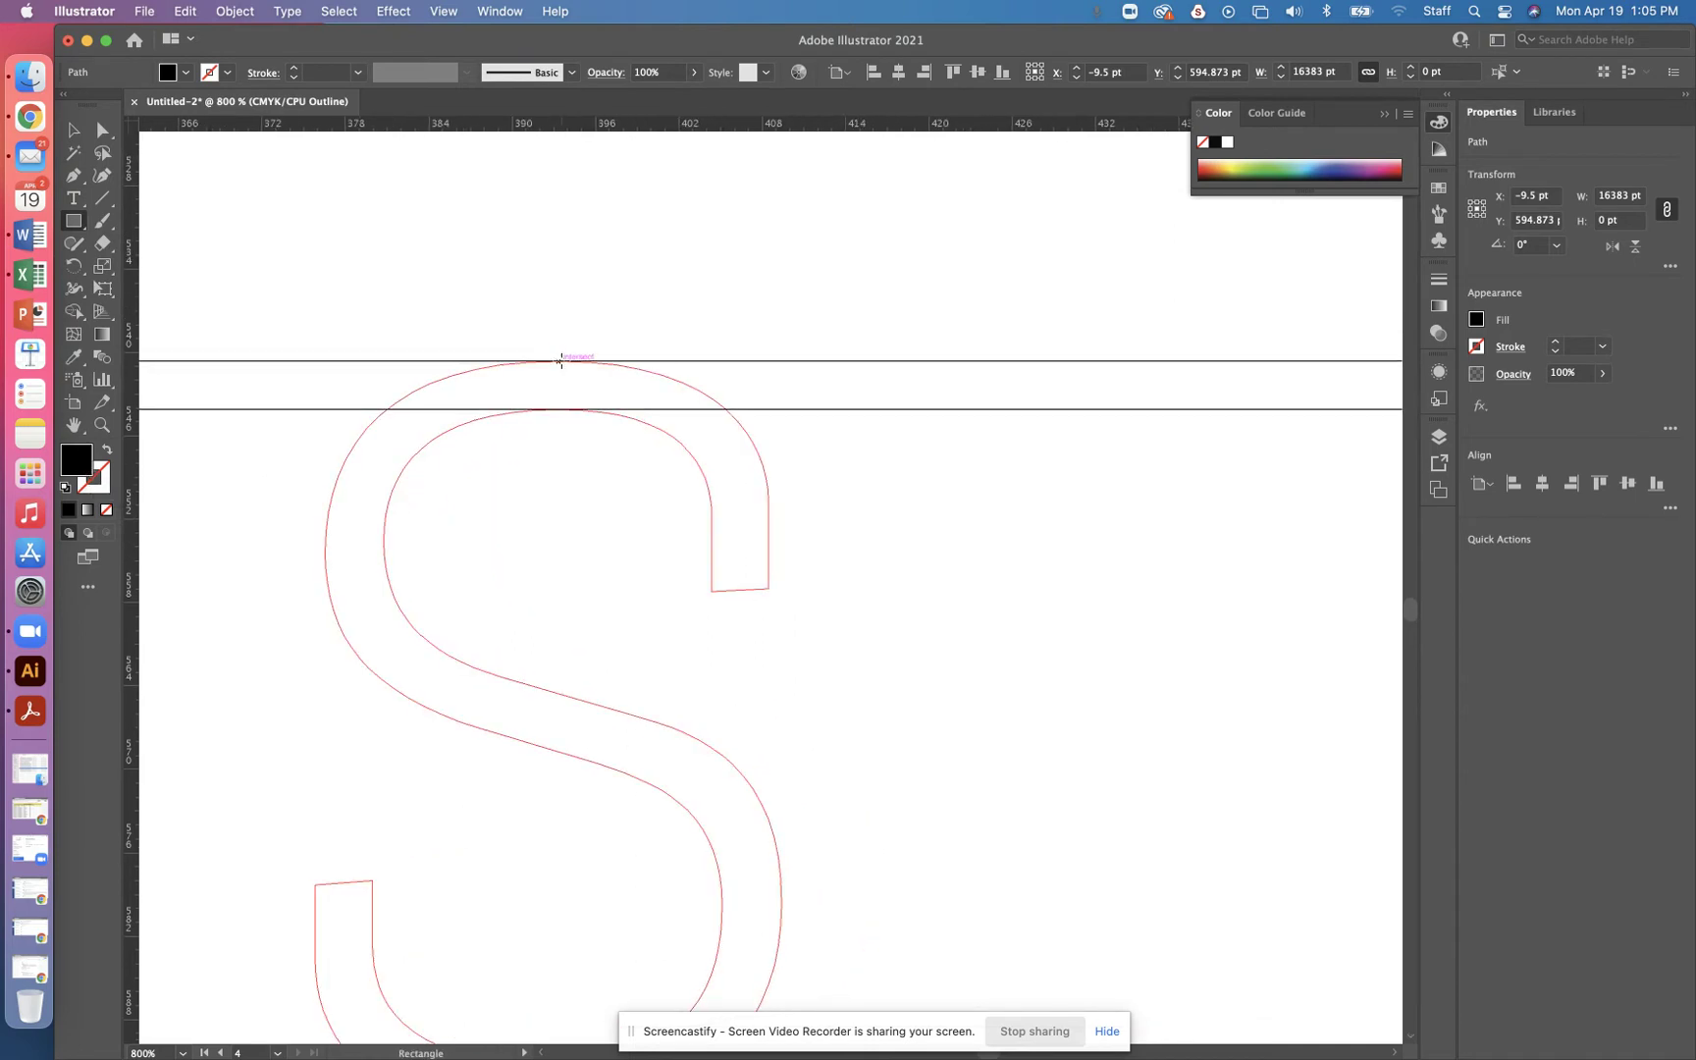
pyautogui.press('super+equal')
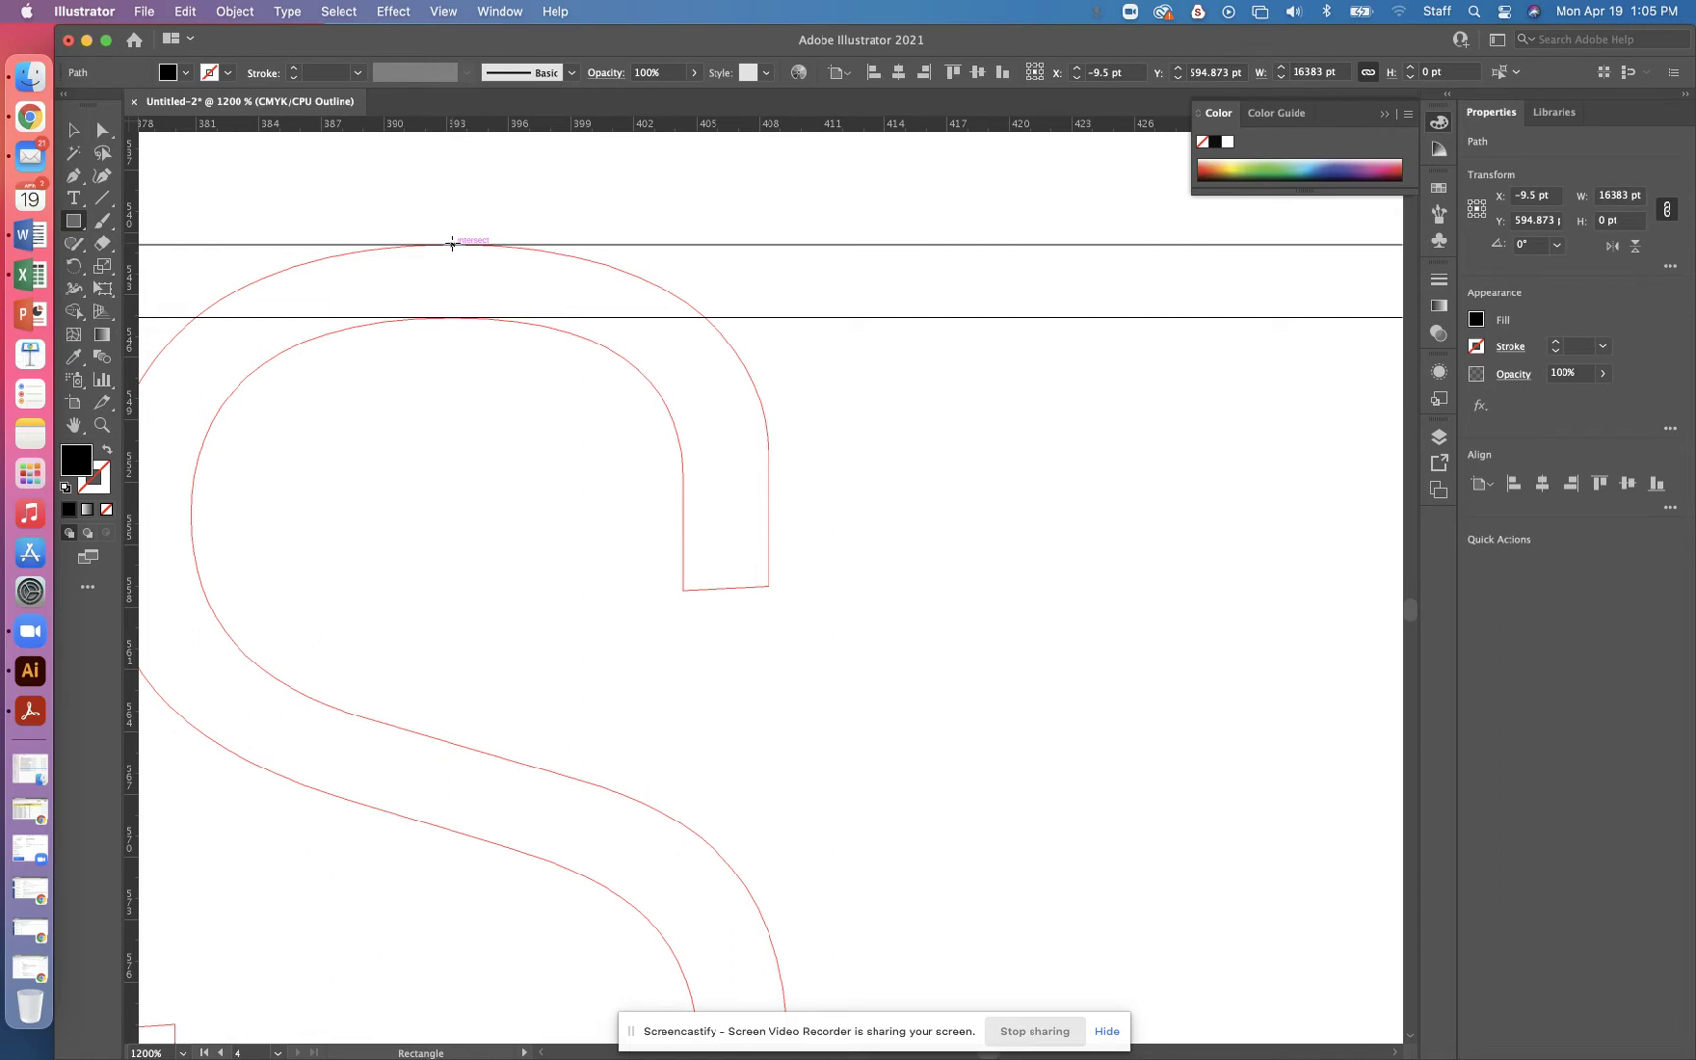
pyautogui.moveTo(452, 243); pyautogui.dragTo(1304, 317)
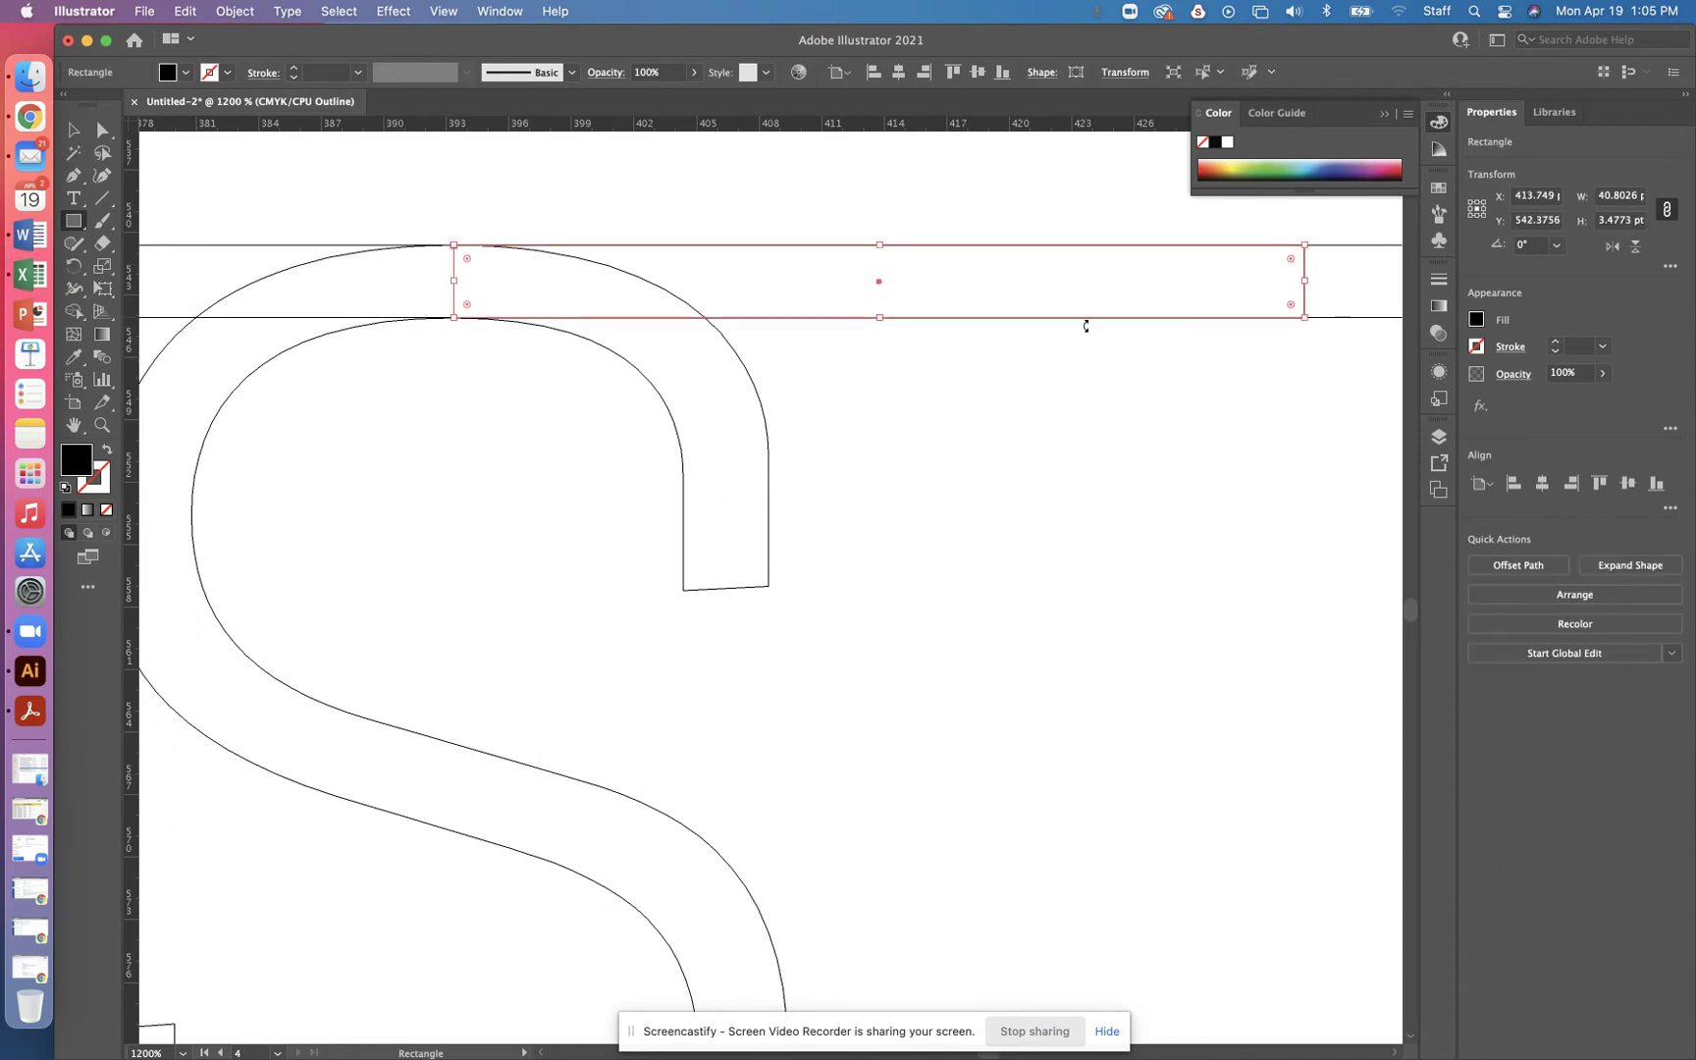
# Step: Draw a second rectangle about 33.4 by 3.8 pt between the lower guides, extending left from the lowest point of the S's bottom curve, and deselect it
pyautogui.press('super+minus')
pyautogui.press('super+minus')
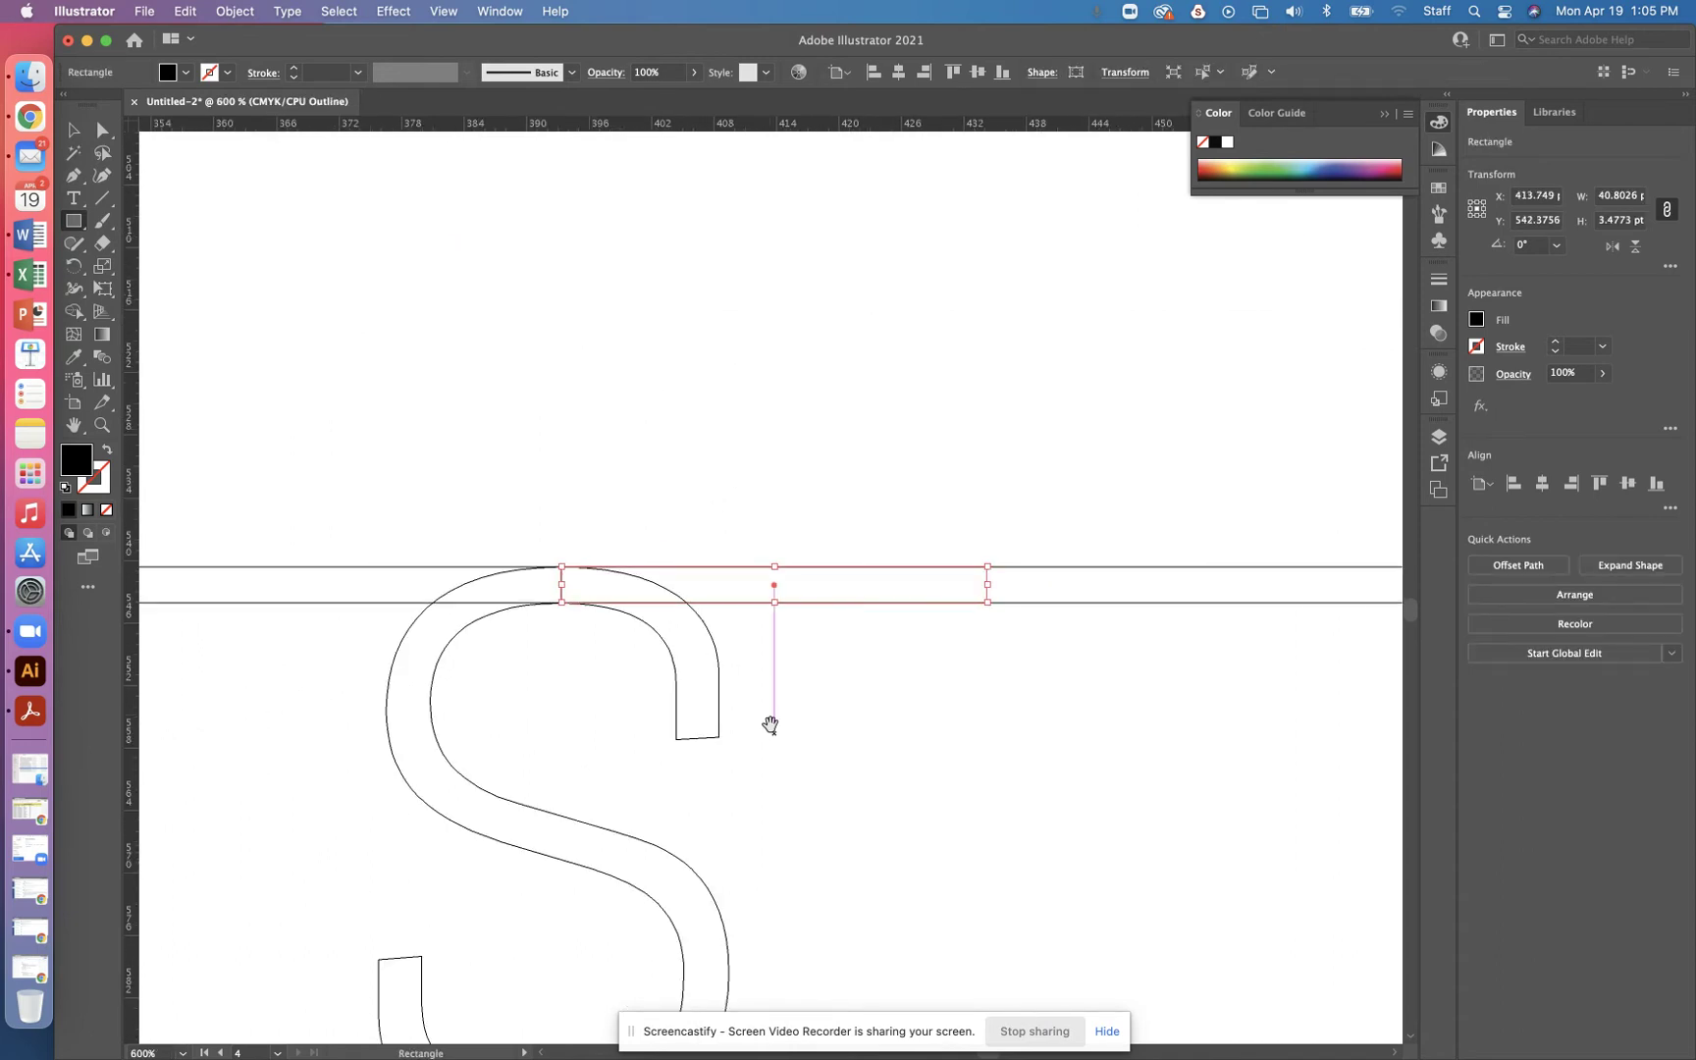
pyautogui.scroll(-5, 768, 719)
pyautogui.hscroll(-2, 769, 720)
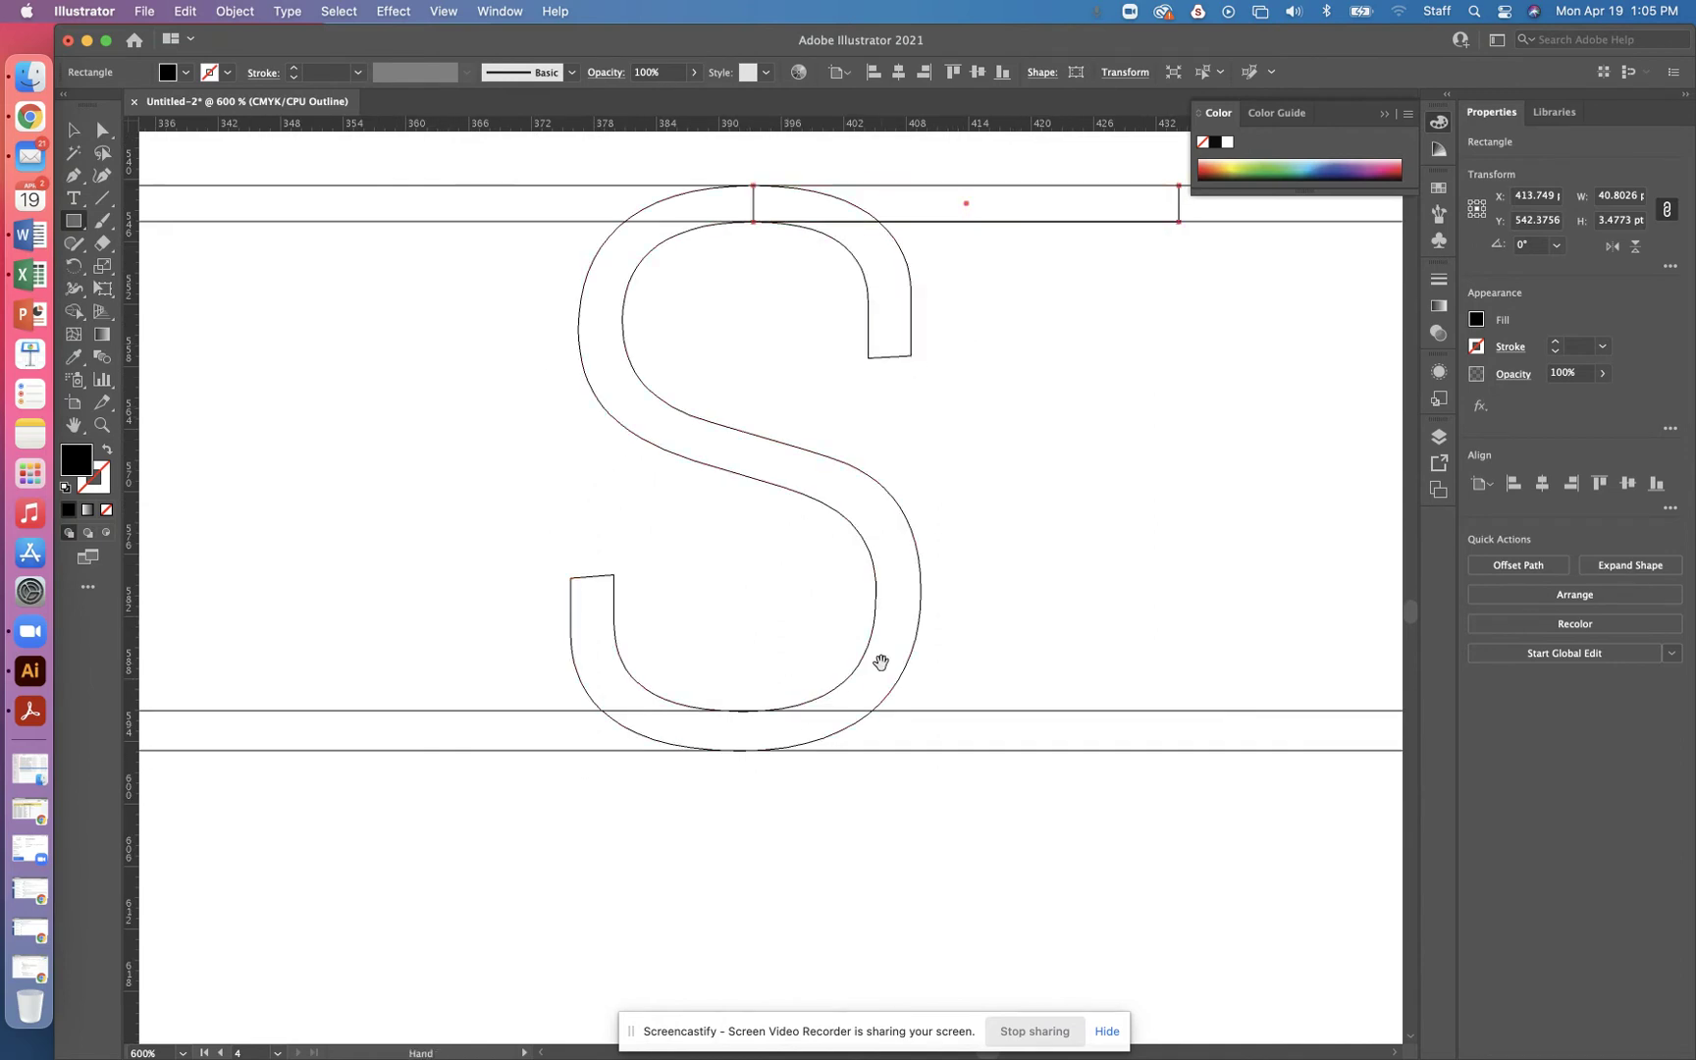
pyautogui.press('super+equal')
pyautogui.press('super+equal')
pyautogui.scroll(-15, 865, 608)
pyautogui.hscroll(-6, 865, 608)
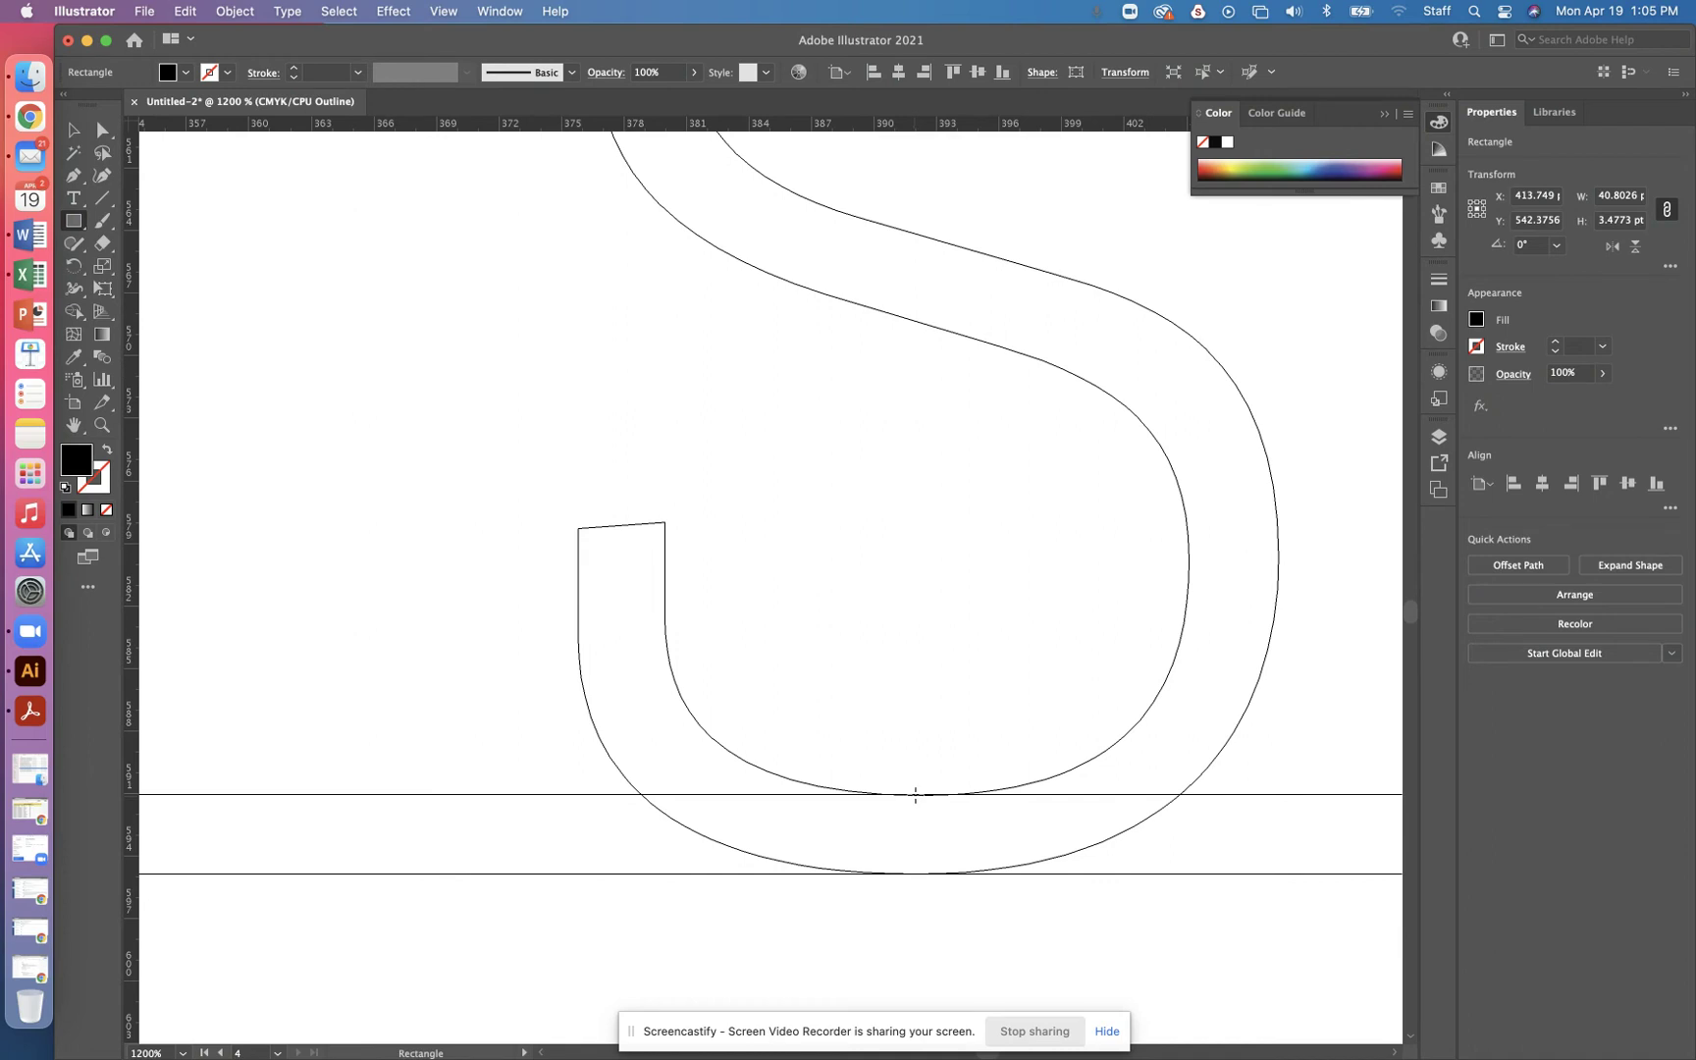
pyautogui.moveTo(220, 795); pyautogui.dragTo(918, 875)
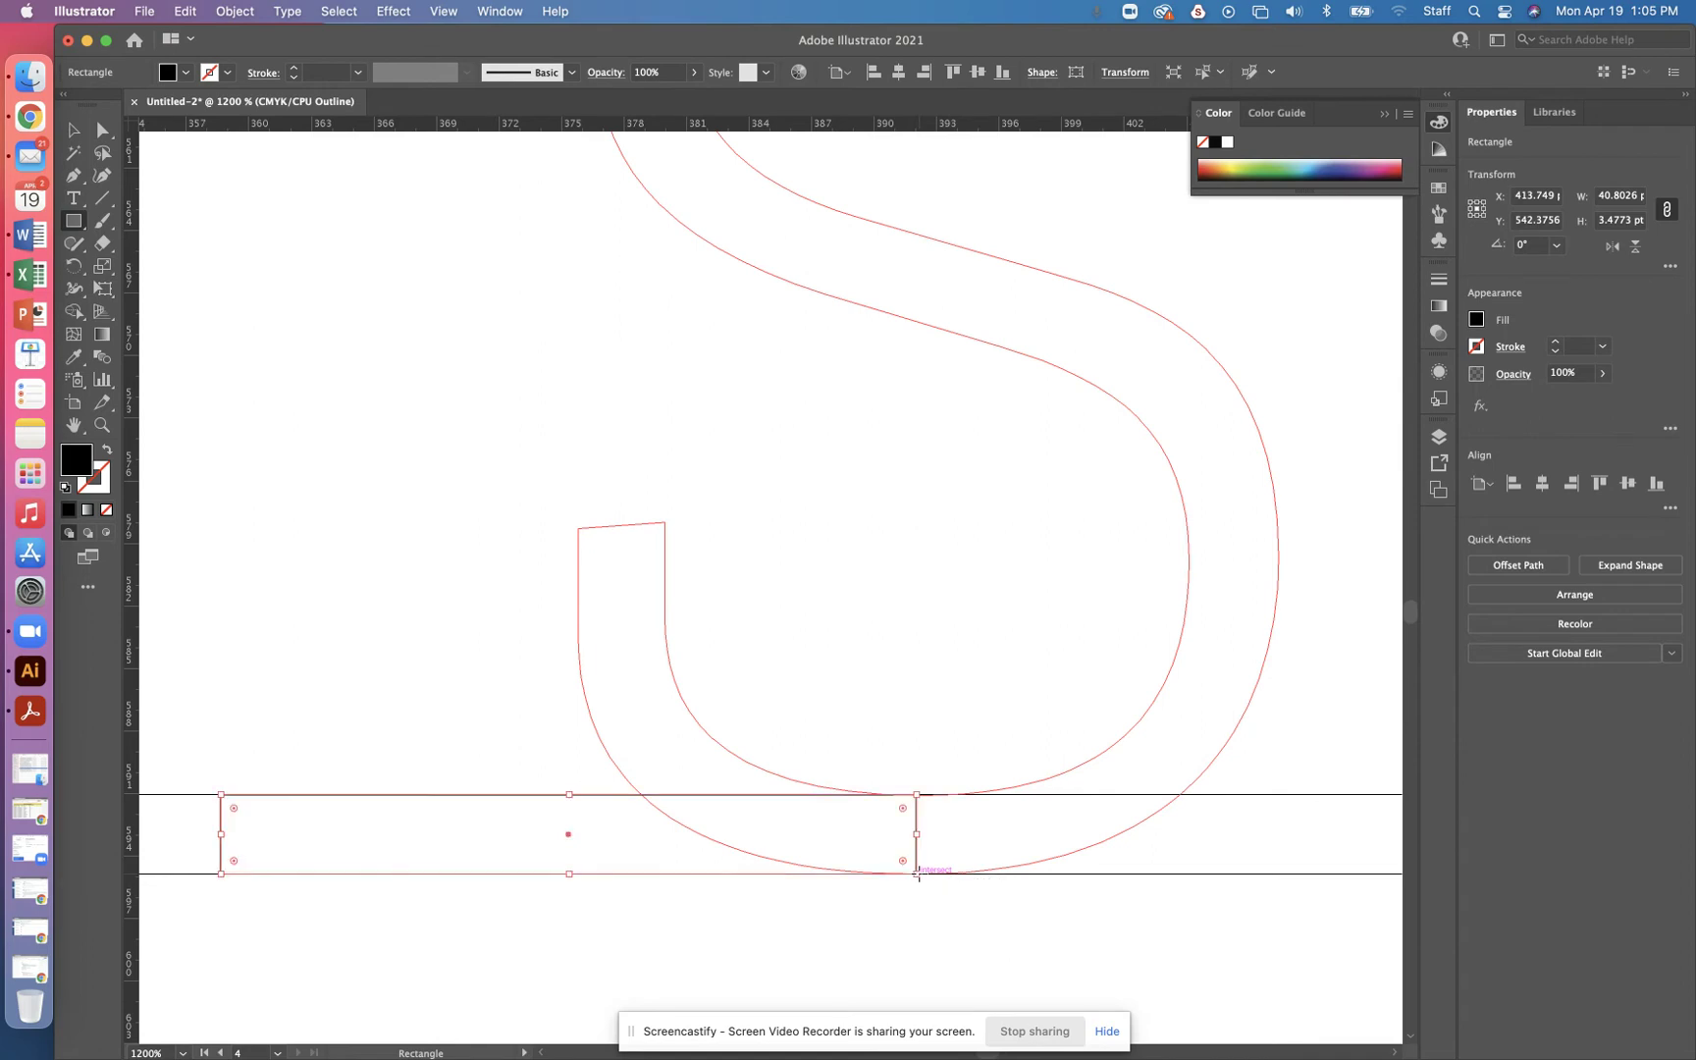
pyautogui.click(73, 130)
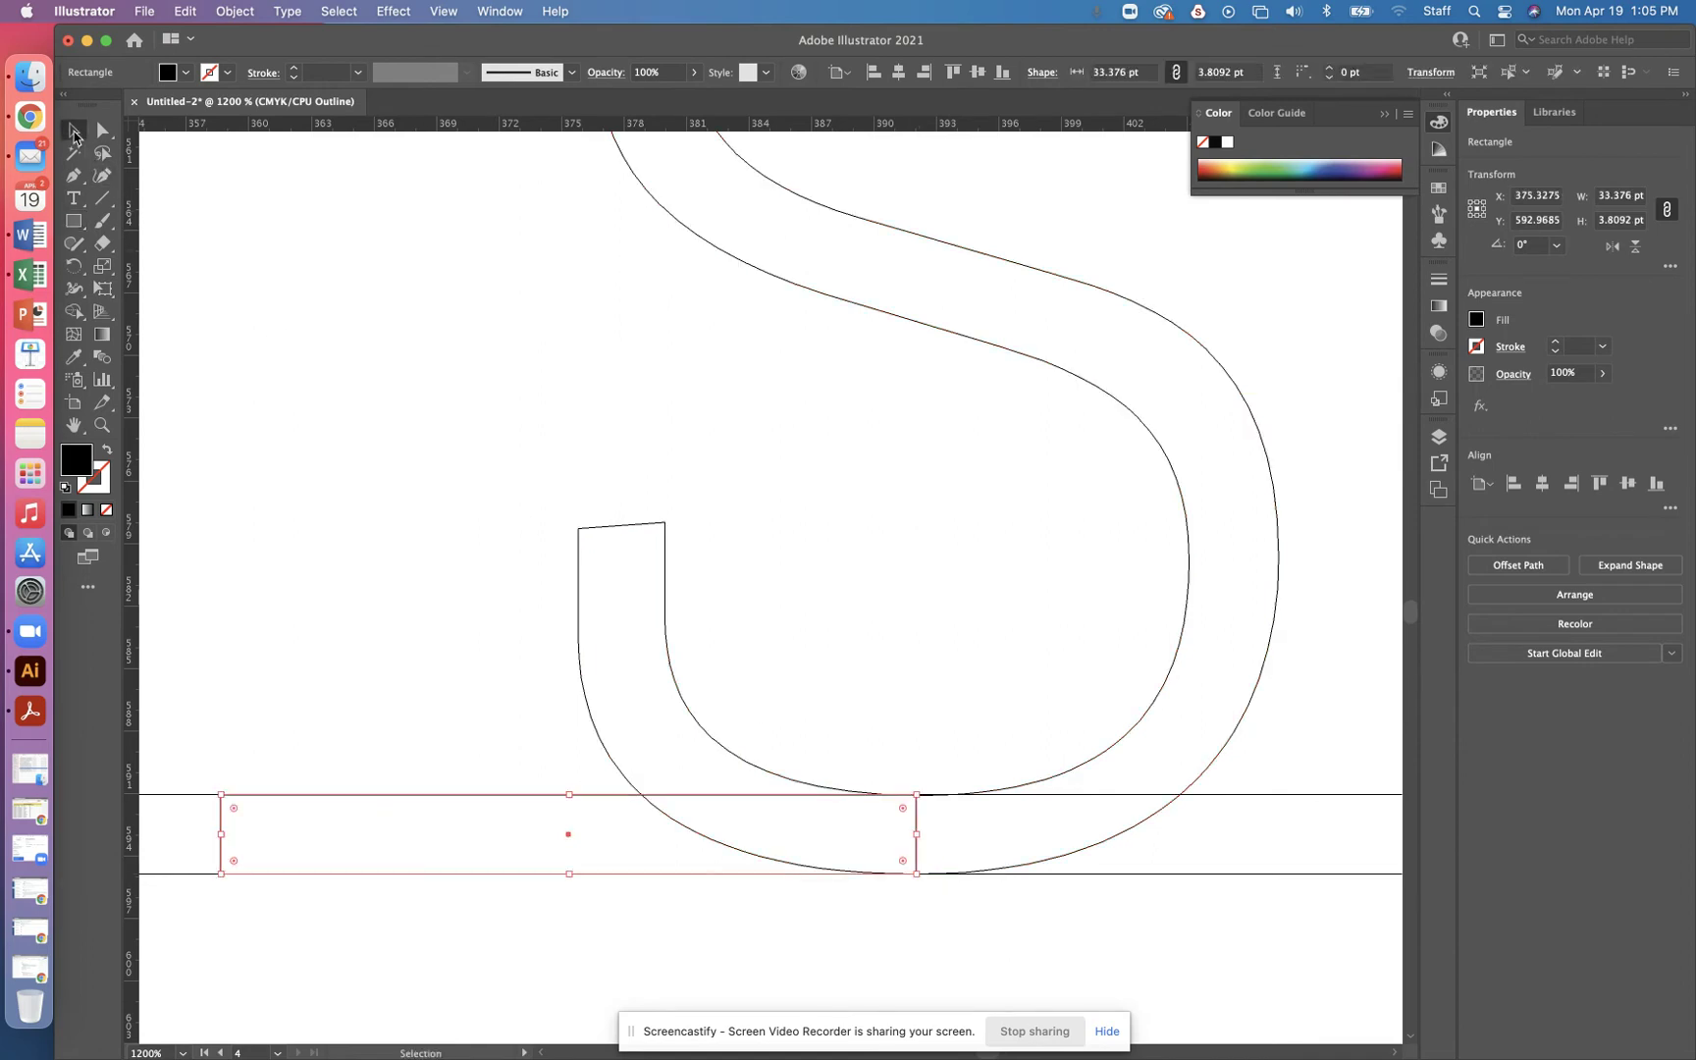
pyautogui.click(817, 629)
# Step: Examine closely how the lower rectangle's corner meets the inner edge of the S's bottom curve
pyautogui.scroll(10, 817, 631)
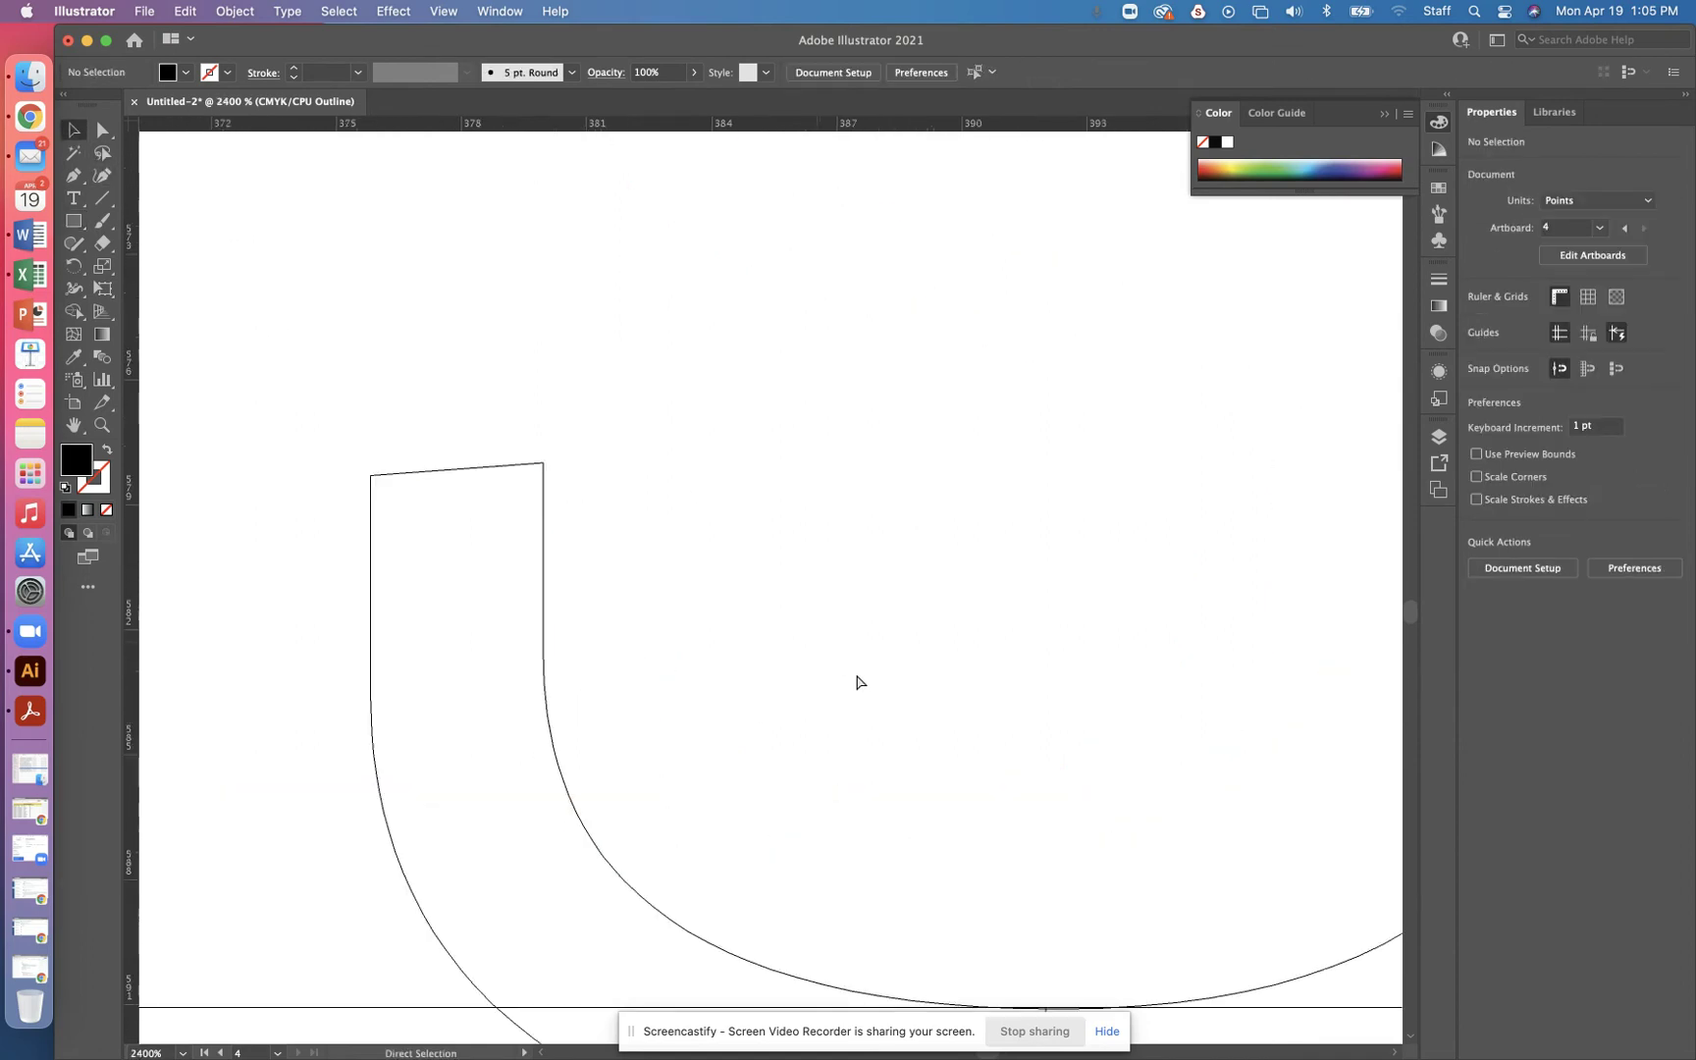
pyautogui.moveTo(780, 602); pyautogui.dragTo(885, 529)
pyautogui.scroll(-5, 884, 529)
pyautogui.hscroll(3, 840, 485)
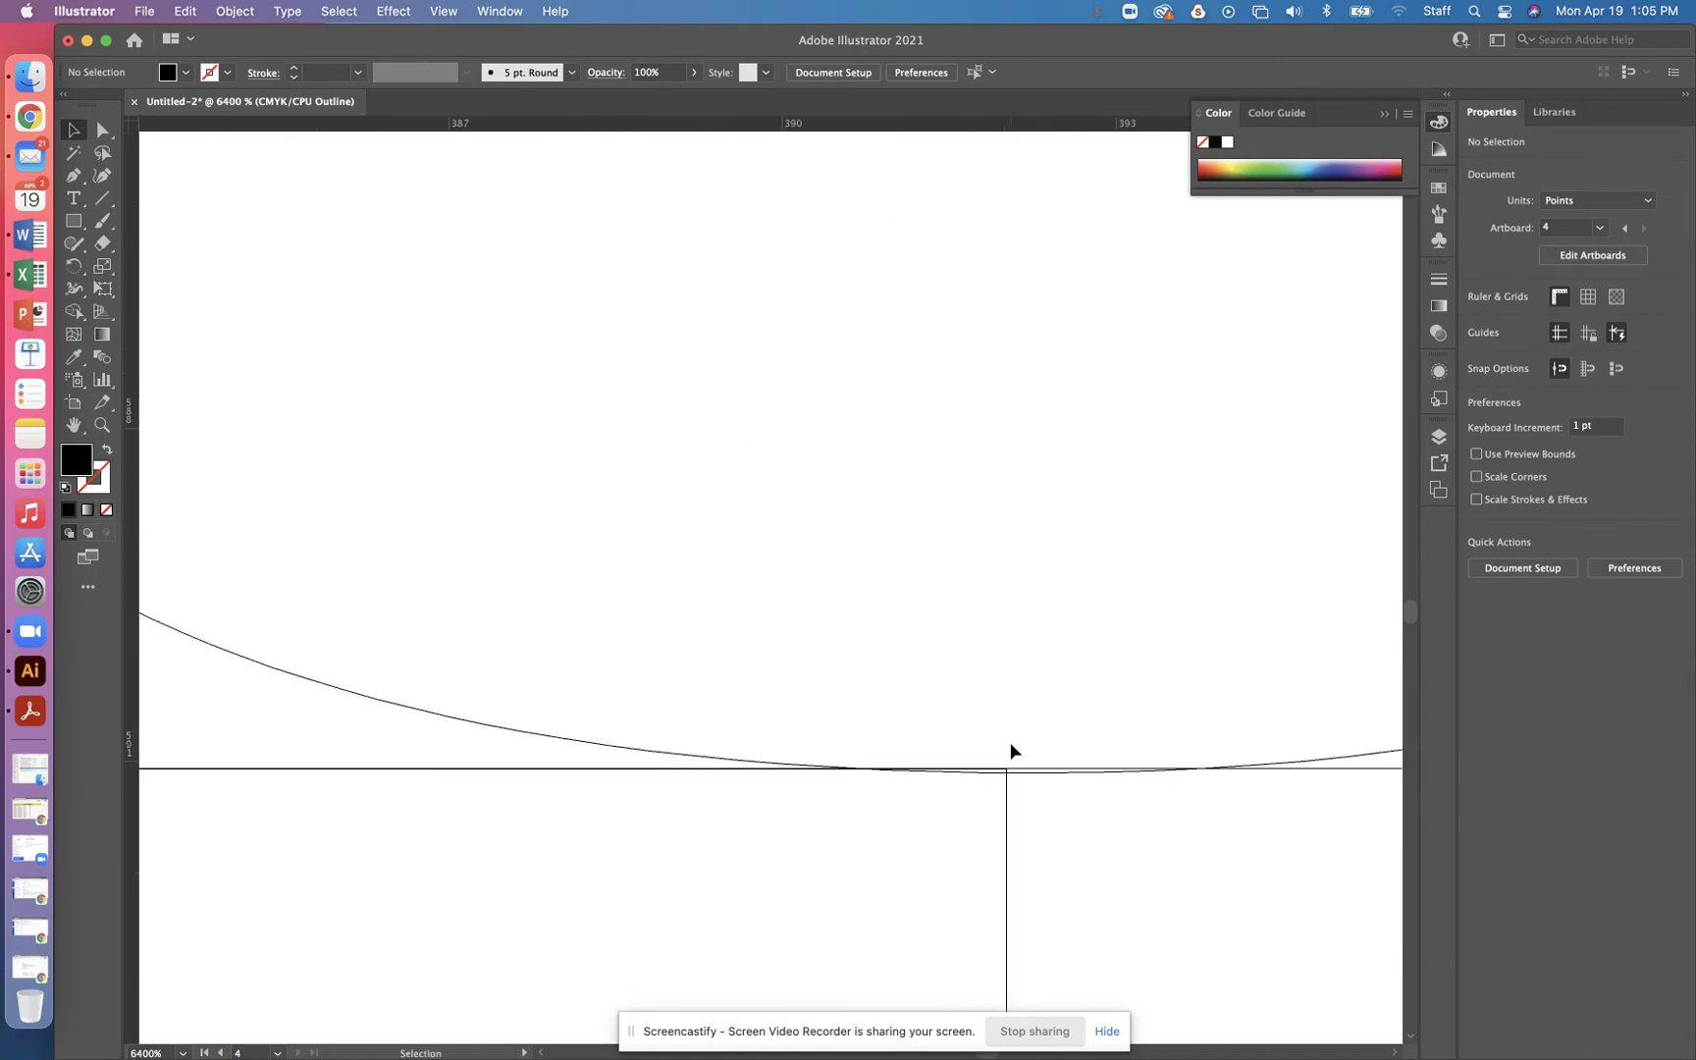
pyautogui.click(1008, 771)
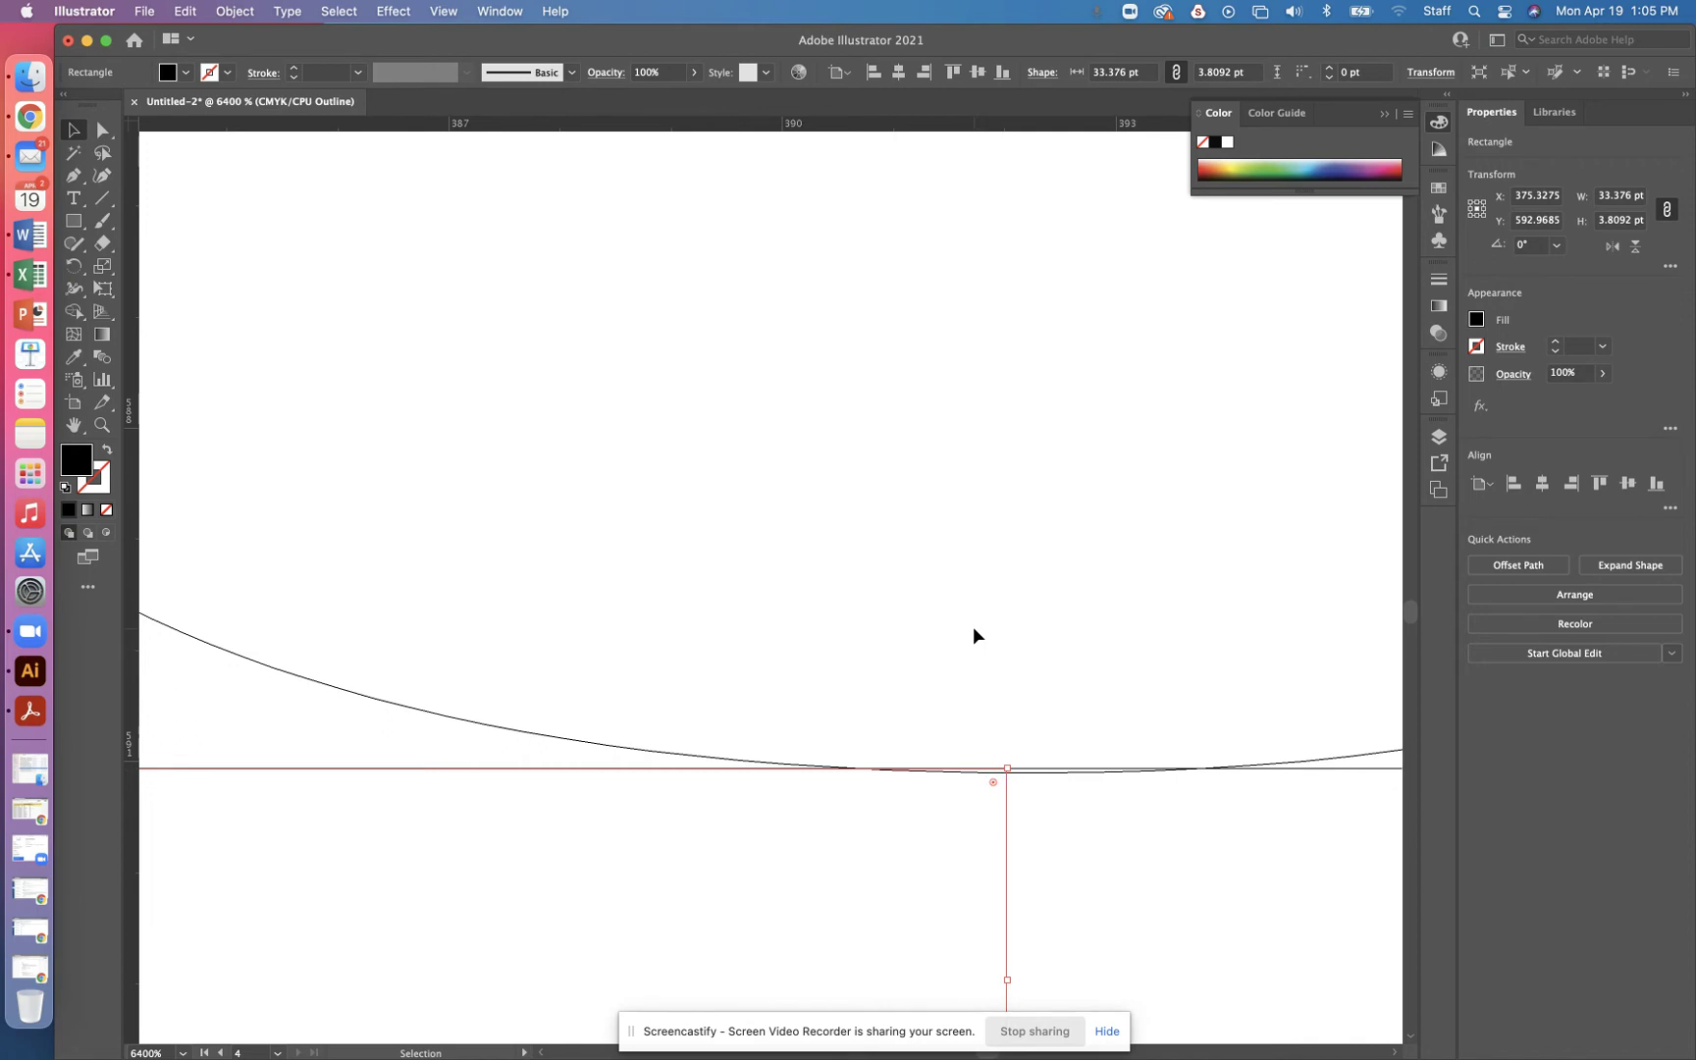
pyautogui.press('super+minus')
pyautogui.press('super+minus')
pyautogui.press('super+minus')
pyautogui.press('super+minus')
pyautogui.press('super+minus')
pyautogui.press('super+minus')
pyautogui.press('super+minus')
pyautogui.press('super+minus')
pyautogui.press('super+minus')
pyautogui.press('super+minus')
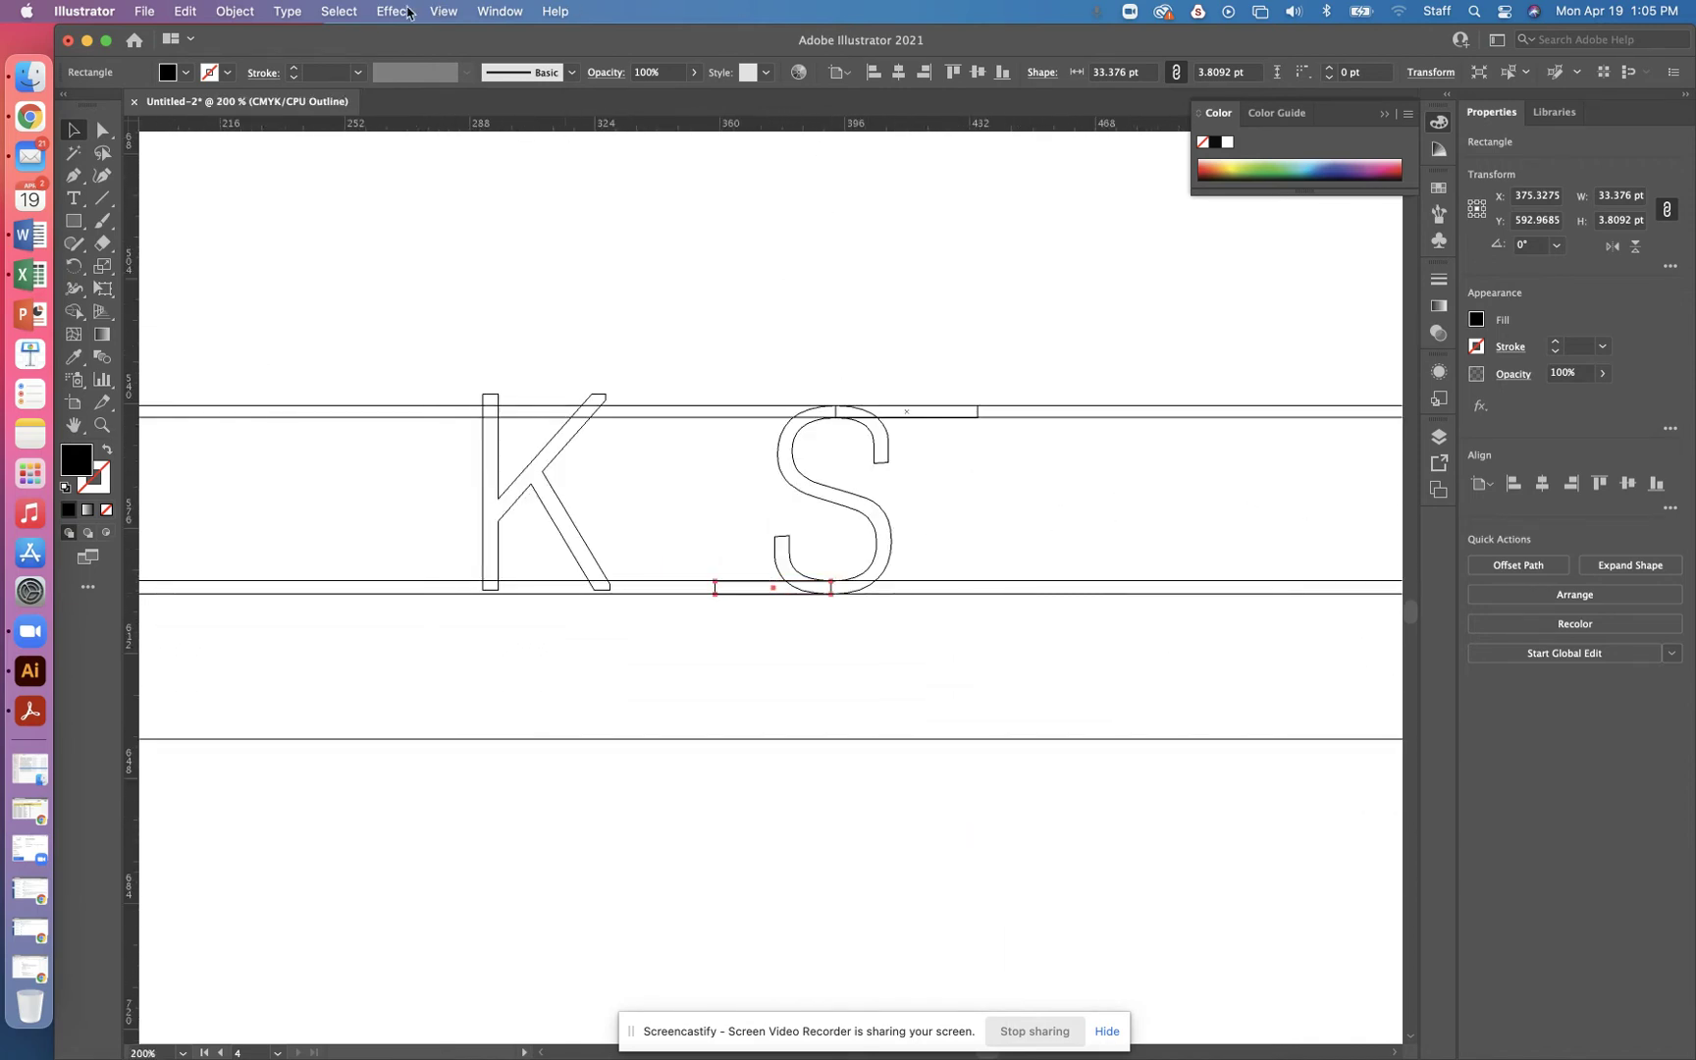
# Step: Switch the document from Outline view back to Preview and deselect the lower rectangle
pyautogui.click(443, 11)
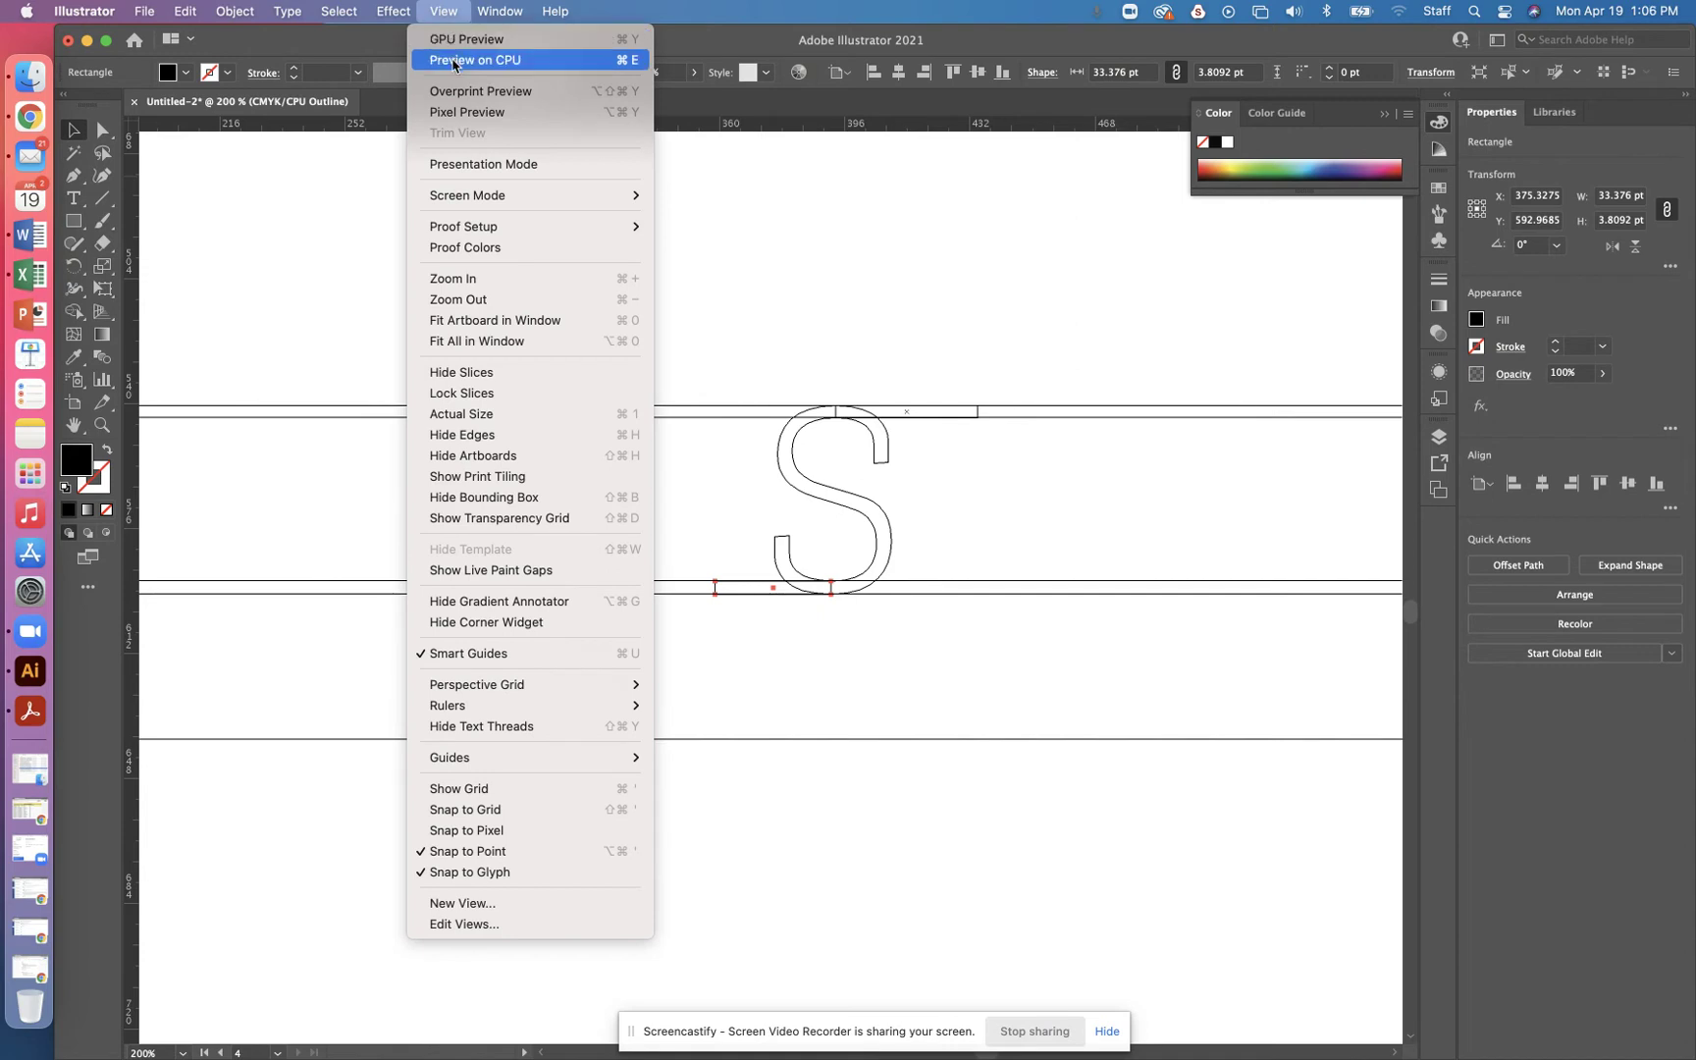
pyautogui.click(453, 62)
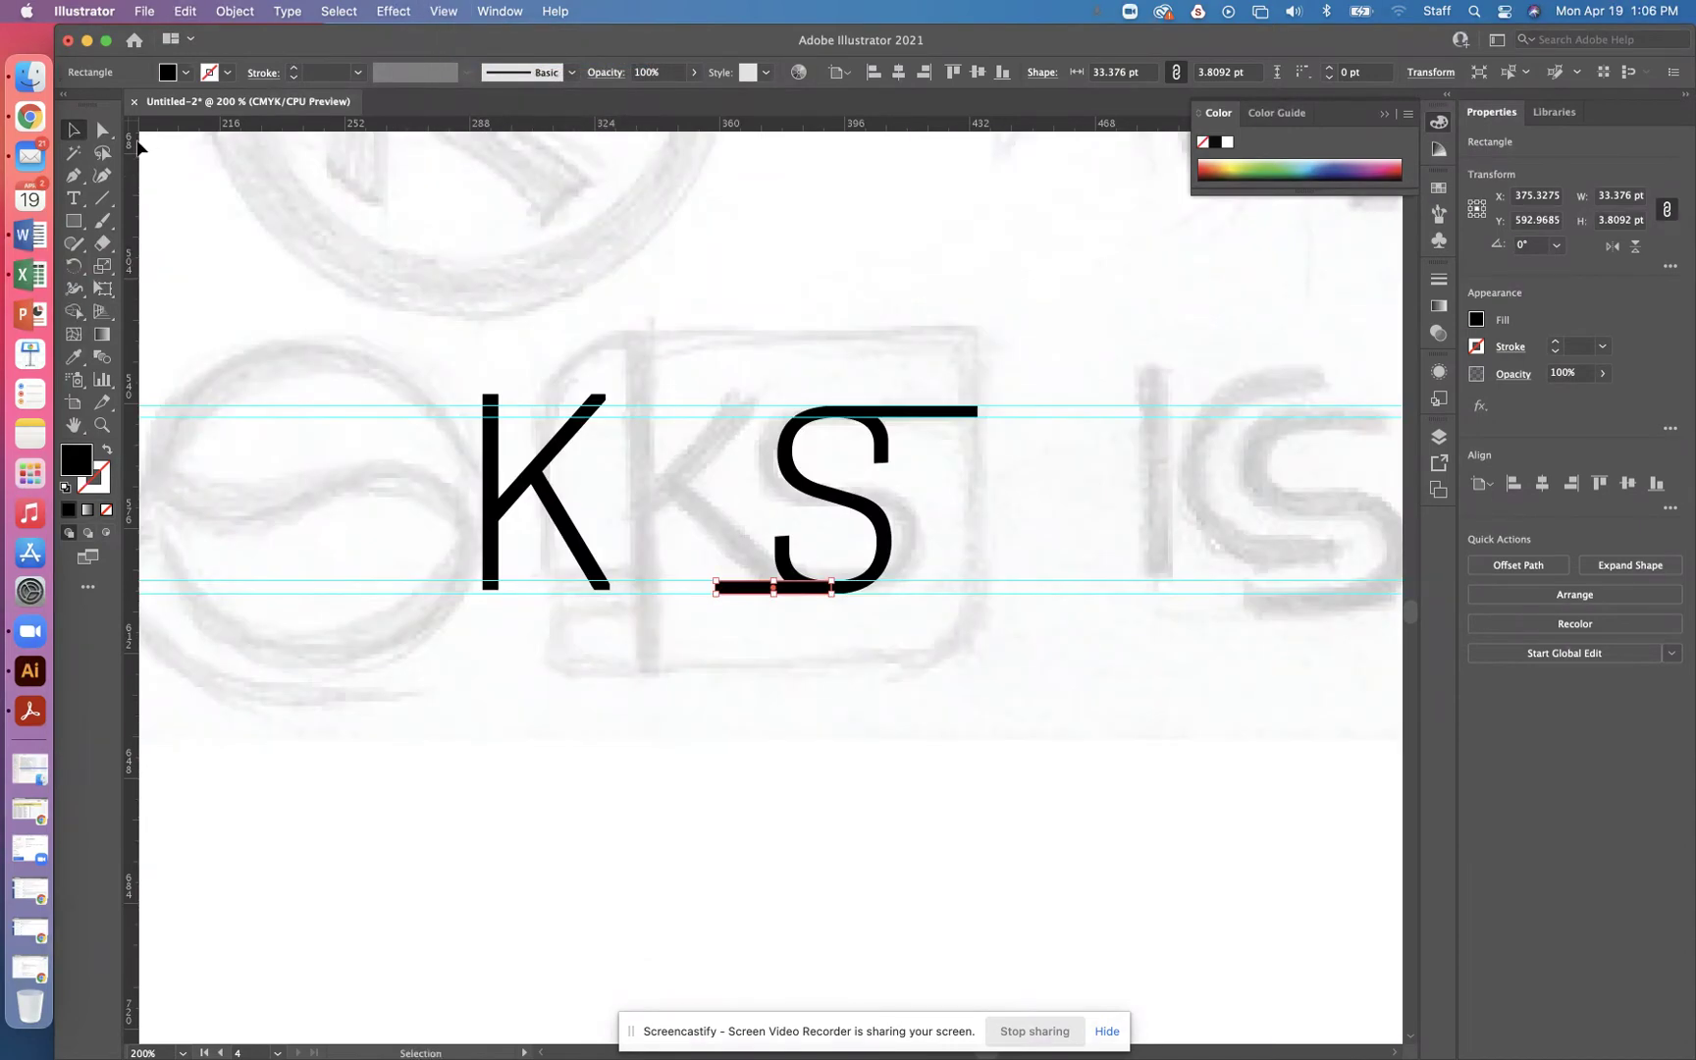
pyautogui.click(859, 437)
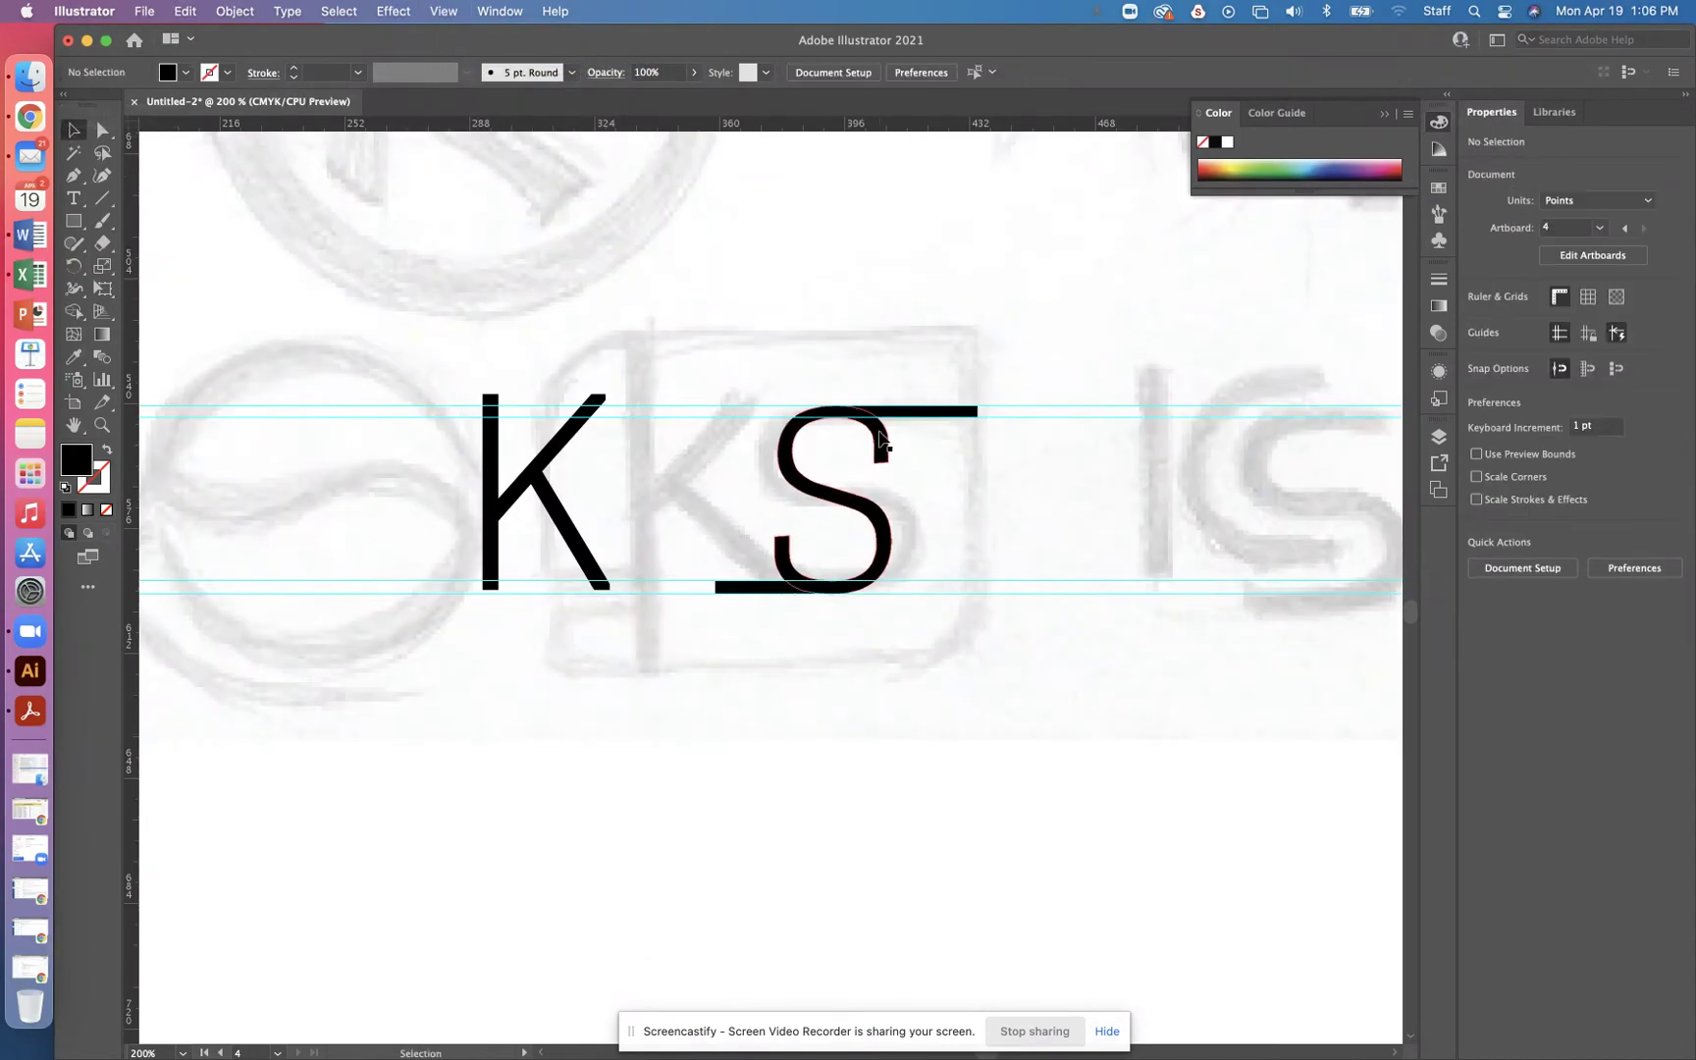
# Step: Select the S with both rectangles, and use Shape Builder to merge the upper bar into the S and remove its top hook
pyautogui.moveTo(726, 331); pyautogui.dragTo(1010, 693)
pyautogui.press('super+shift+b')
pyautogui.press('super+equal')
pyautogui.press('super+equal')
pyautogui.press('super+shift+b')
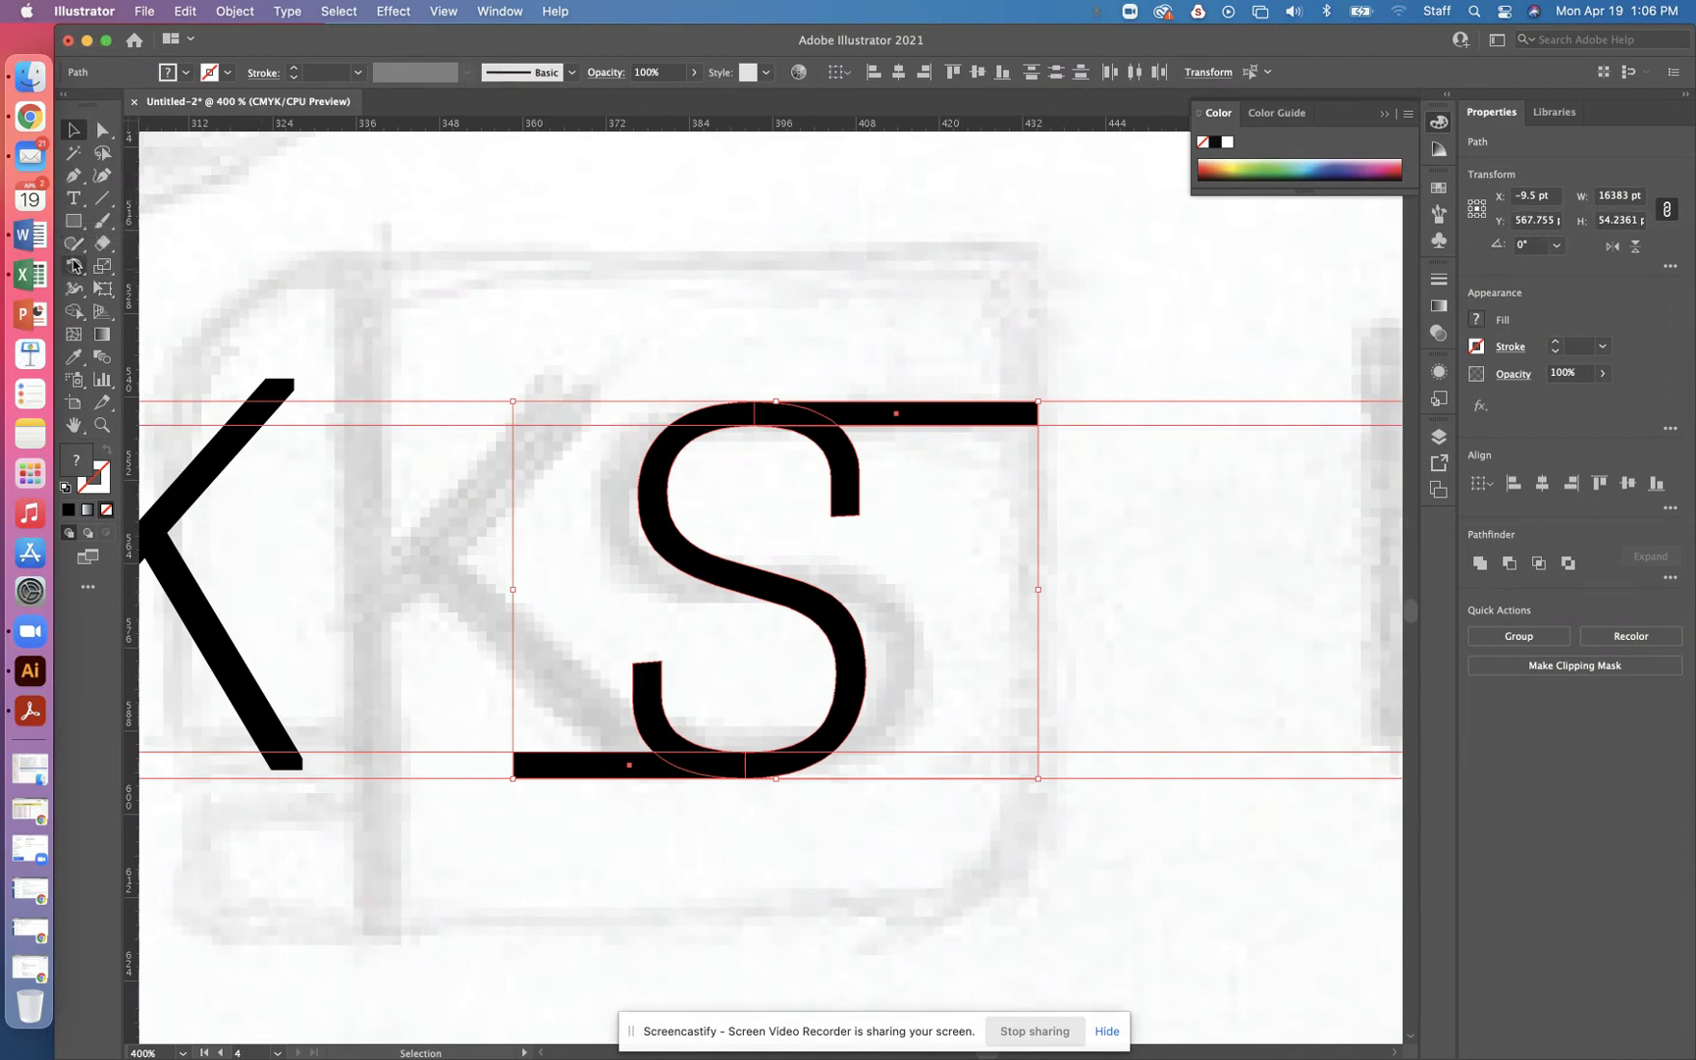
pyautogui.click(75, 310)
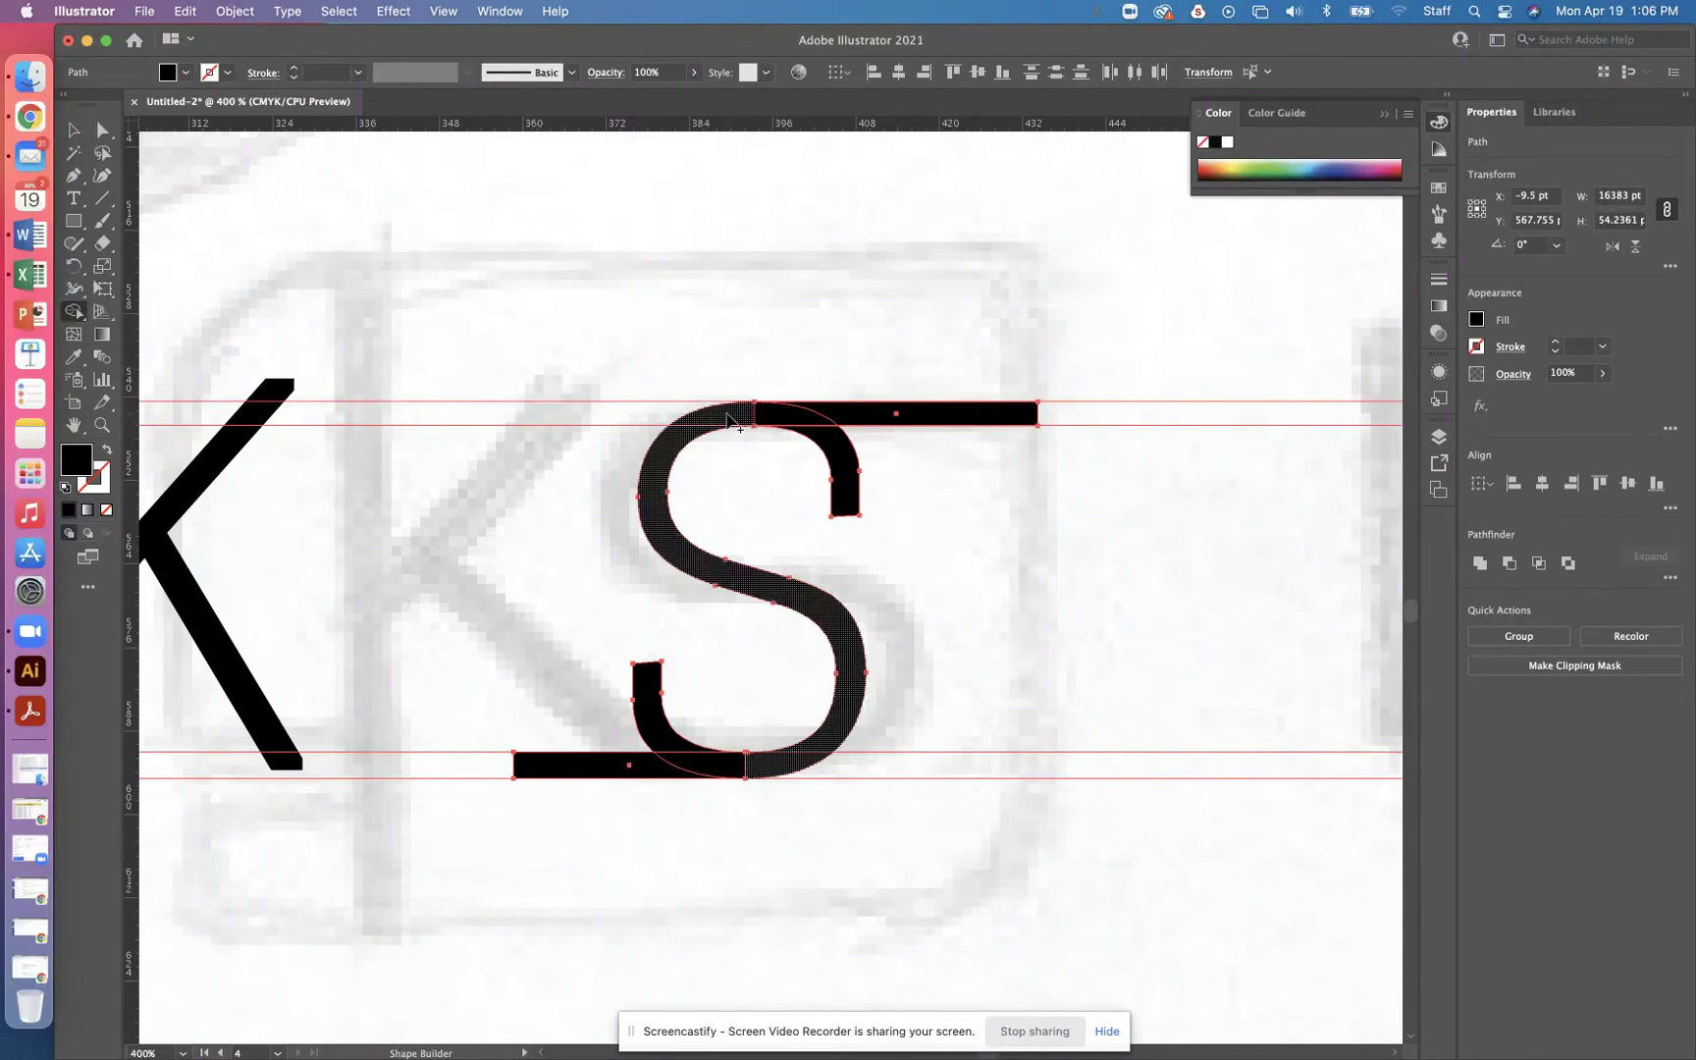
pyautogui.moveTo(738, 422); pyautogui.dragTo(864, 418)
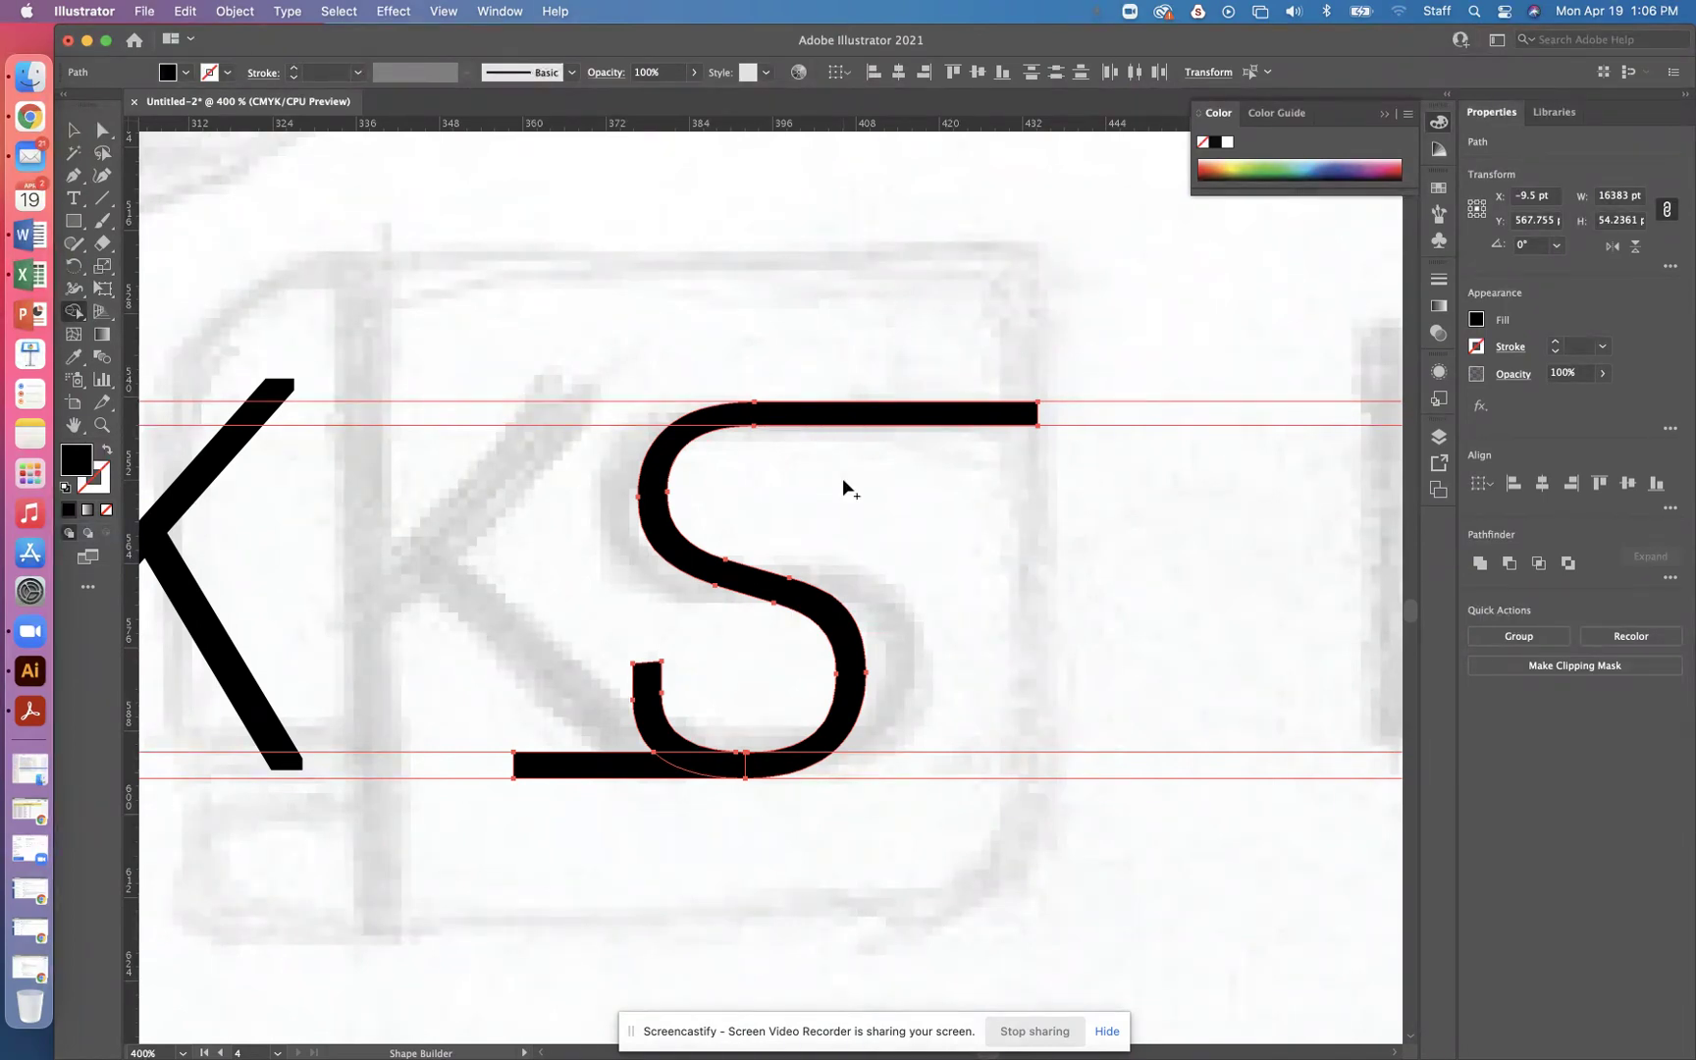
pyautogui.scroll(-5, 843, 478)
pyautogui.hscroll(-3, 843, 478)
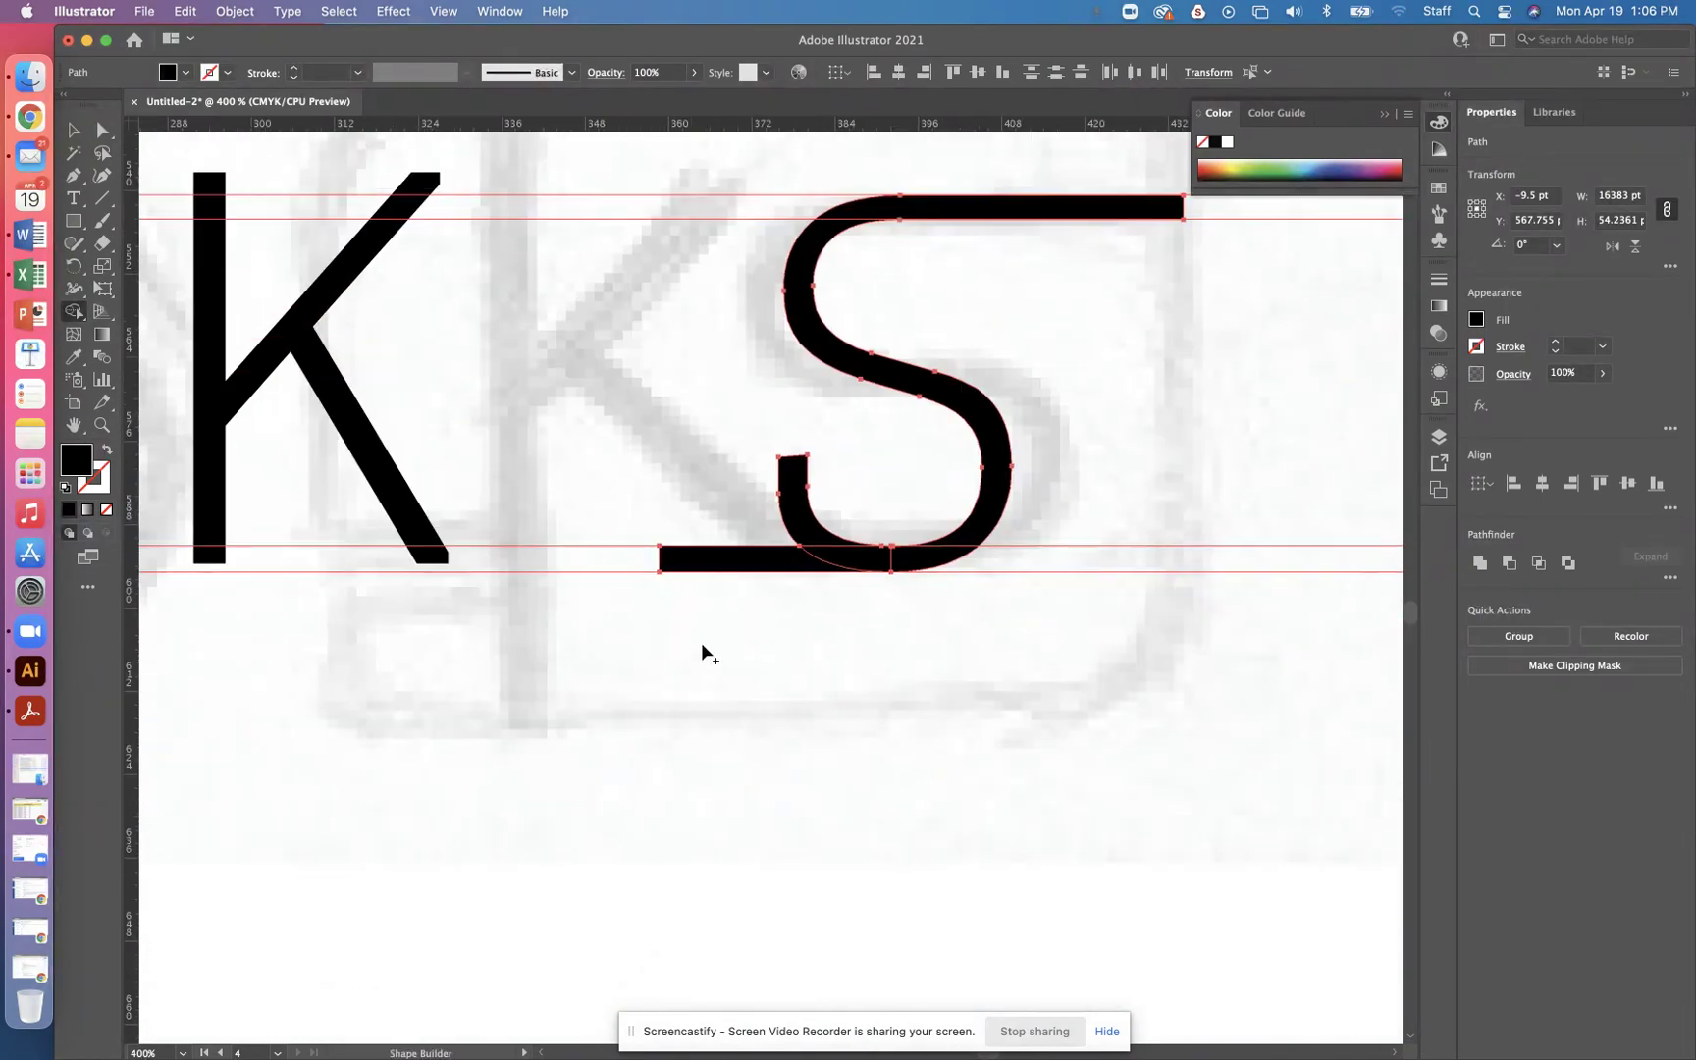
pyautogui.keyDown('alt'); pyautogui.click(731, 562); pyautogui.keyUp('alt')
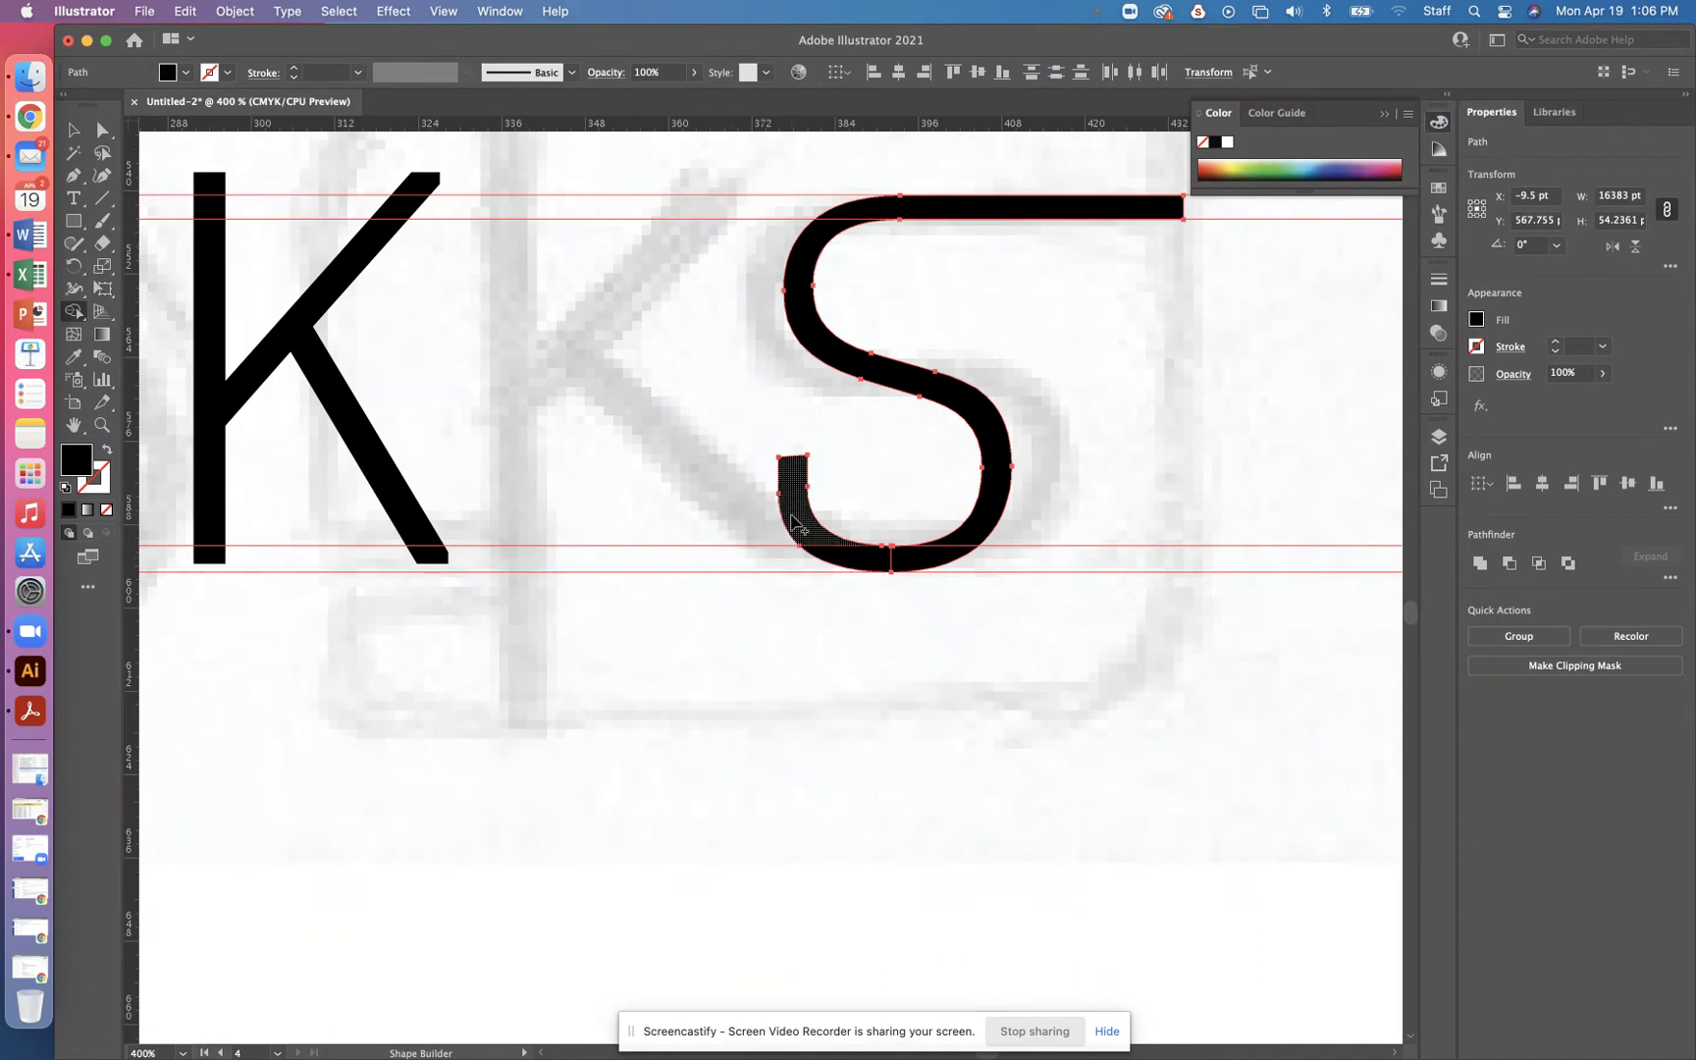
pyautogui.moveTo(860, 560); pyautogui.dragTo(927, 562)
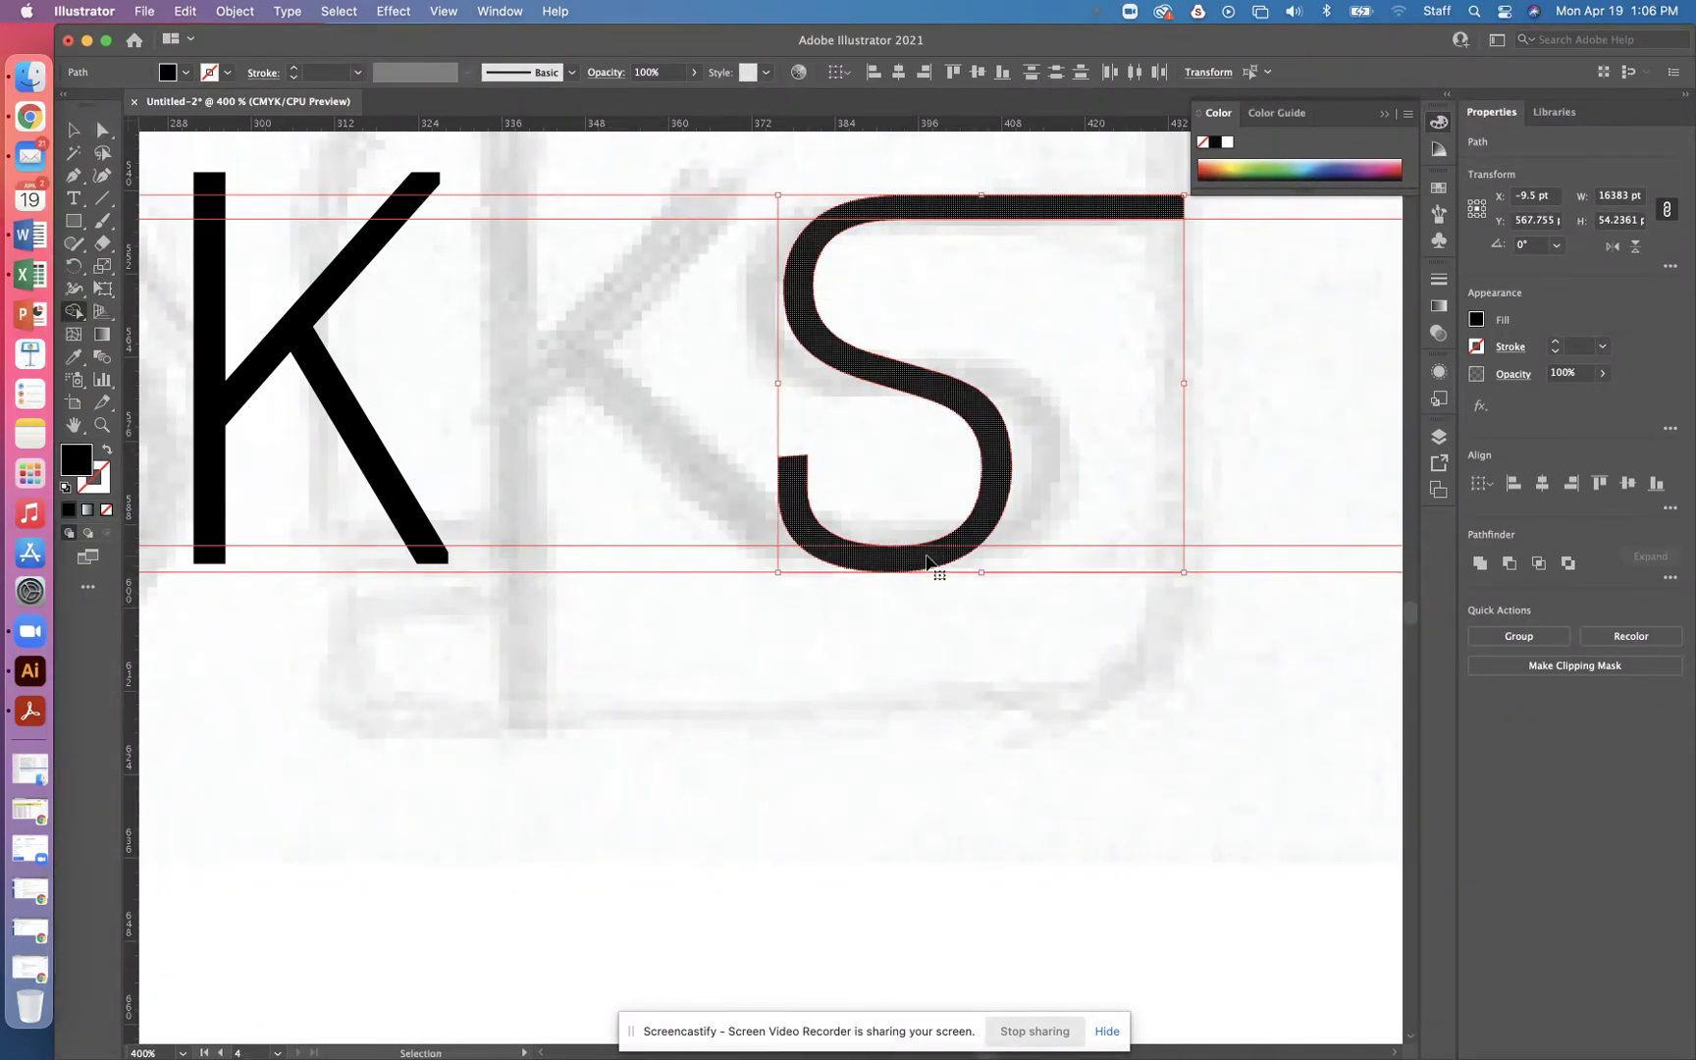
pyautogui.press('cmd+z')
pyautogui.press('cmd+z')
# Step: Remove the S's bottom hook and merge the lower bar into the S with Shape Builder
pyautogui.press('v')
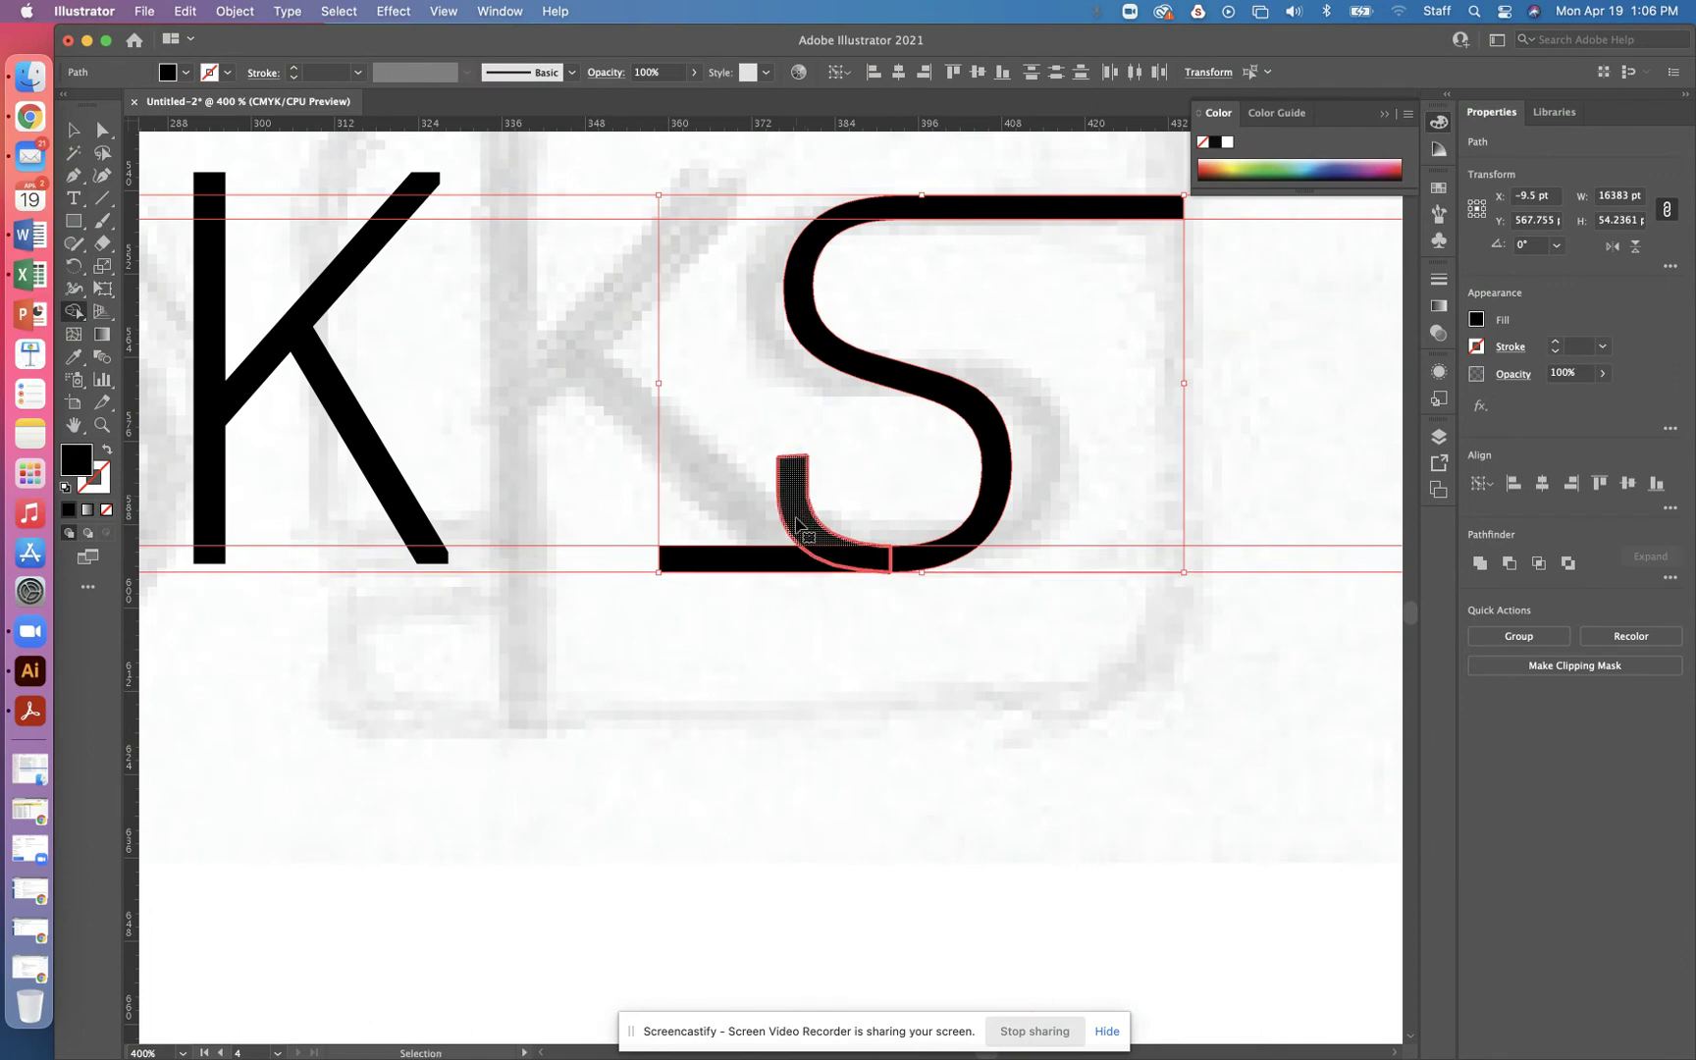
pyautogui.hotkey('shift', 'm')
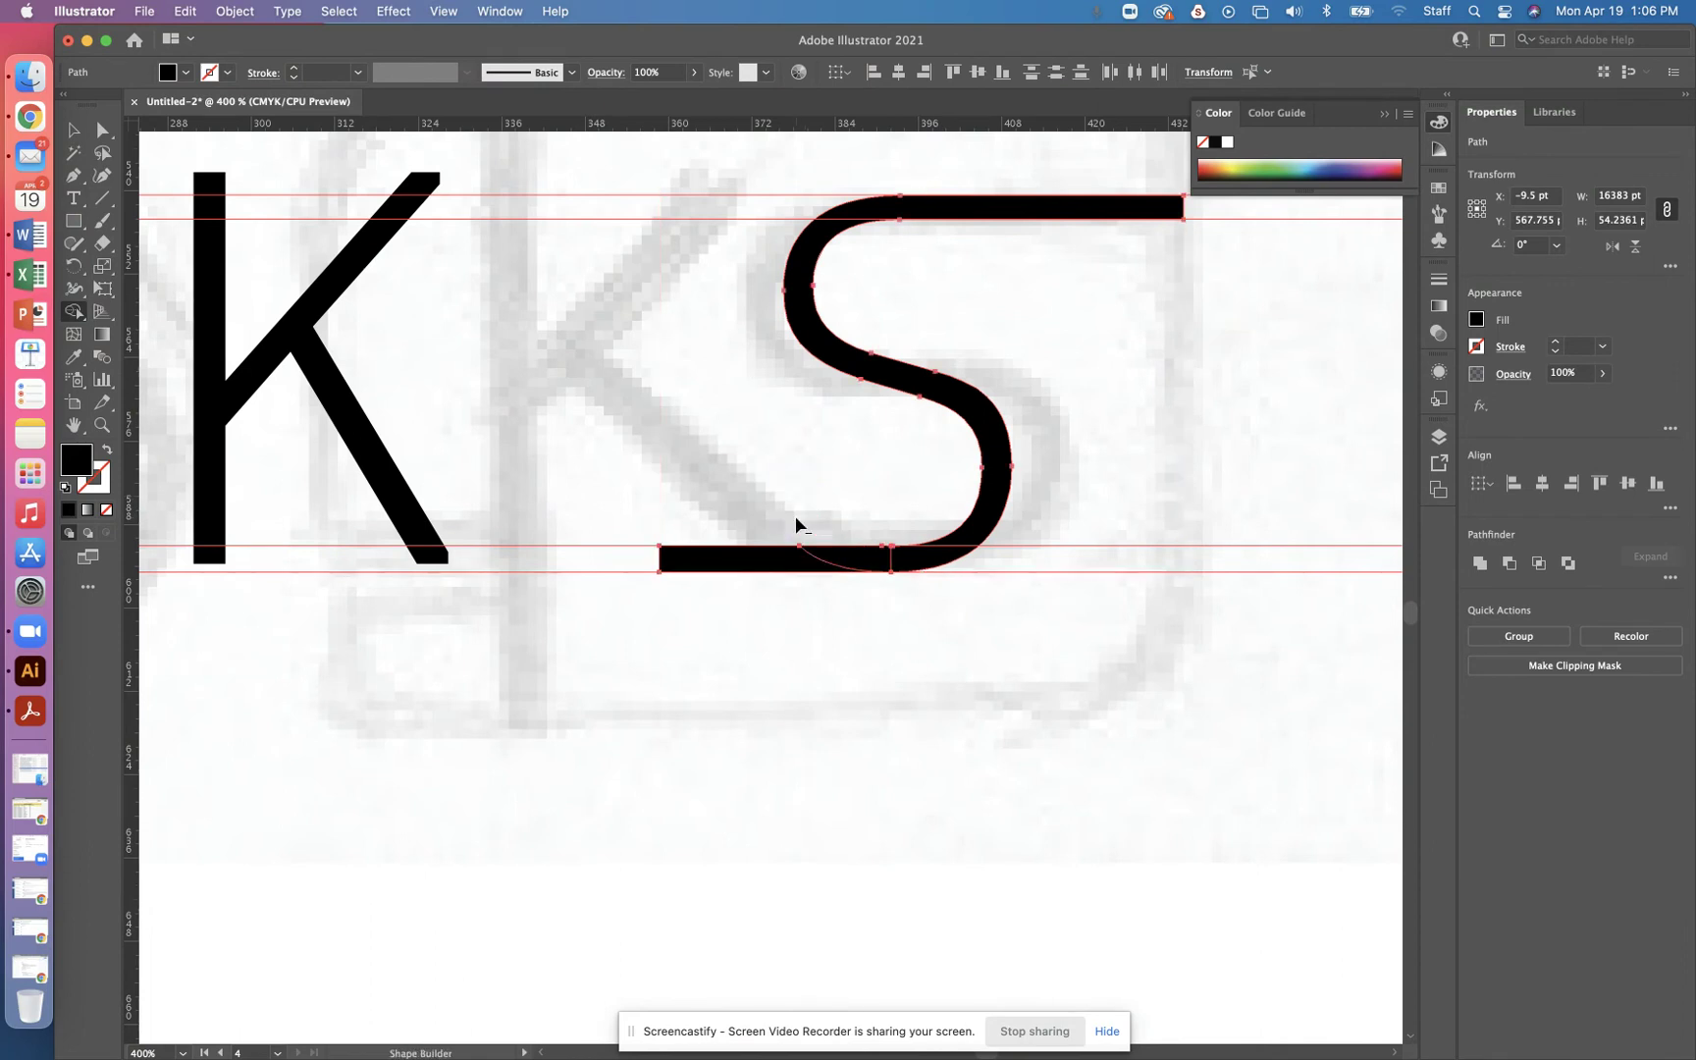
pyautogui.moveTo(843, 567)
pyautogui.mouseDown()
pyautogui.moveTo(913, 556)
pyautogui.moveTo(991, 481)
pyautogui.mouseUp()
pyautogui.click(30, 77)
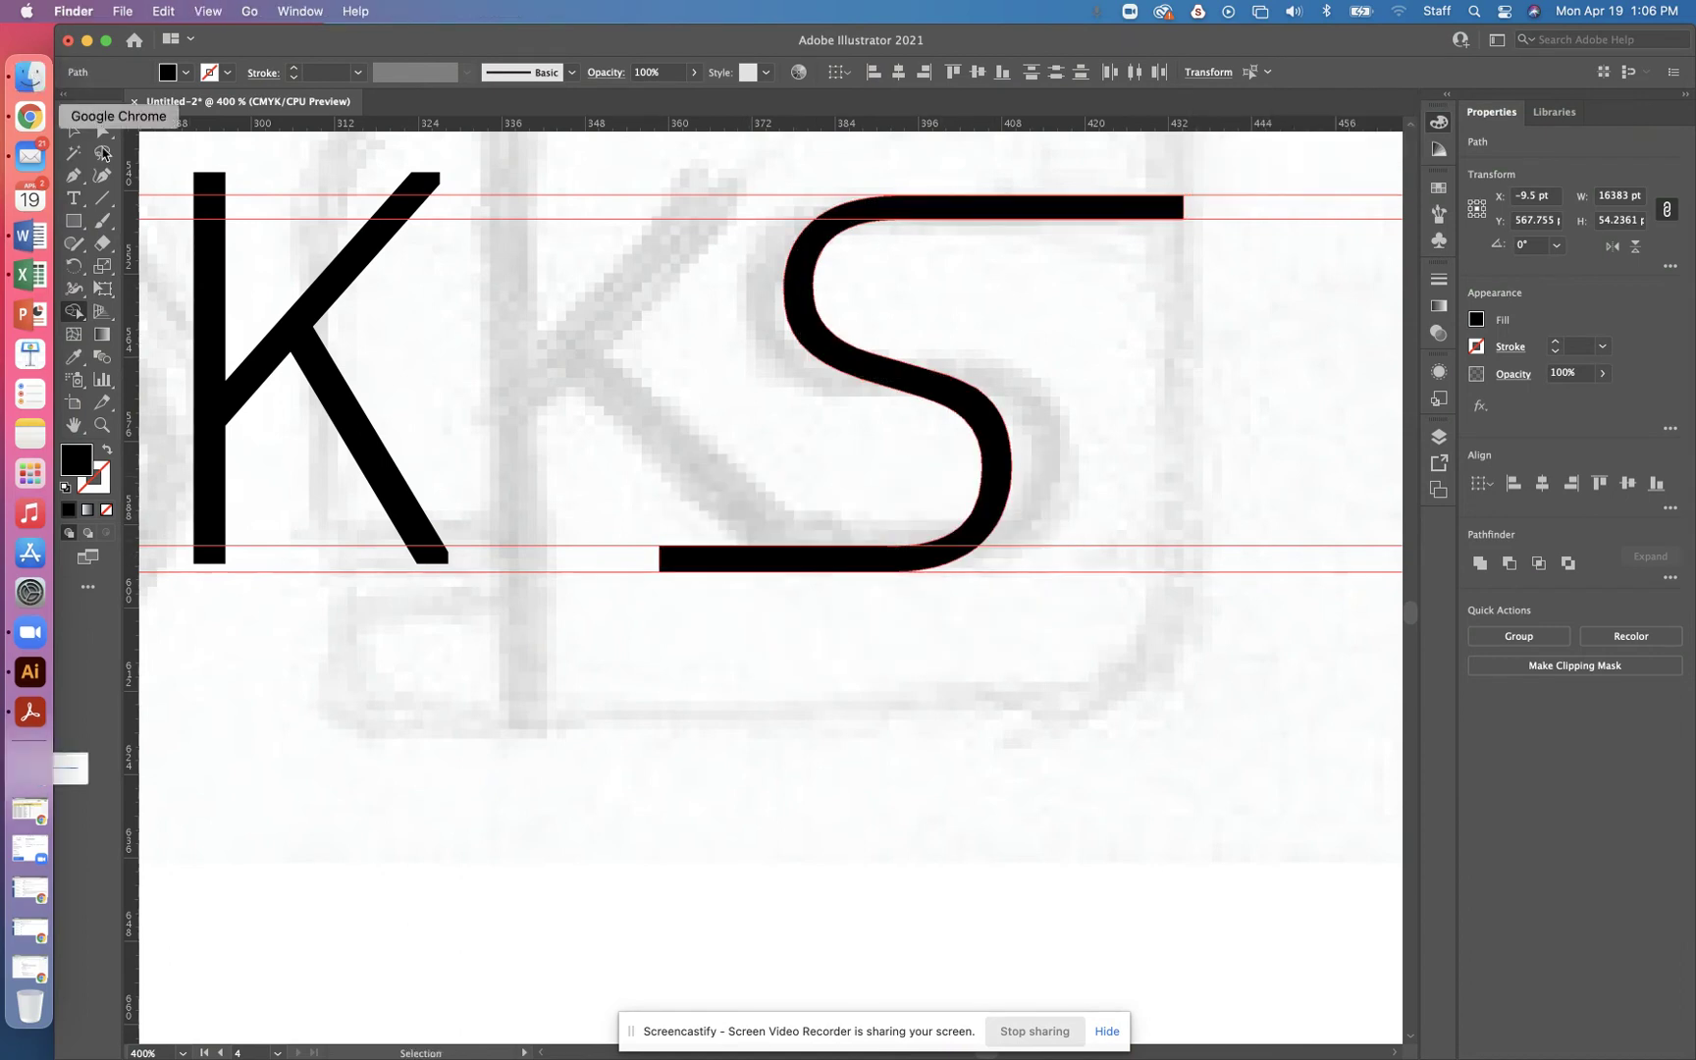
# Step: Lengthen the S's upper bar by moving its two right-end anchor points 40 pt to the right
pyautogui.click(414, 343)
pyautogui.press('super+equal')
pyautogui.press('super+equal')
pyautogui.press('super+equal')
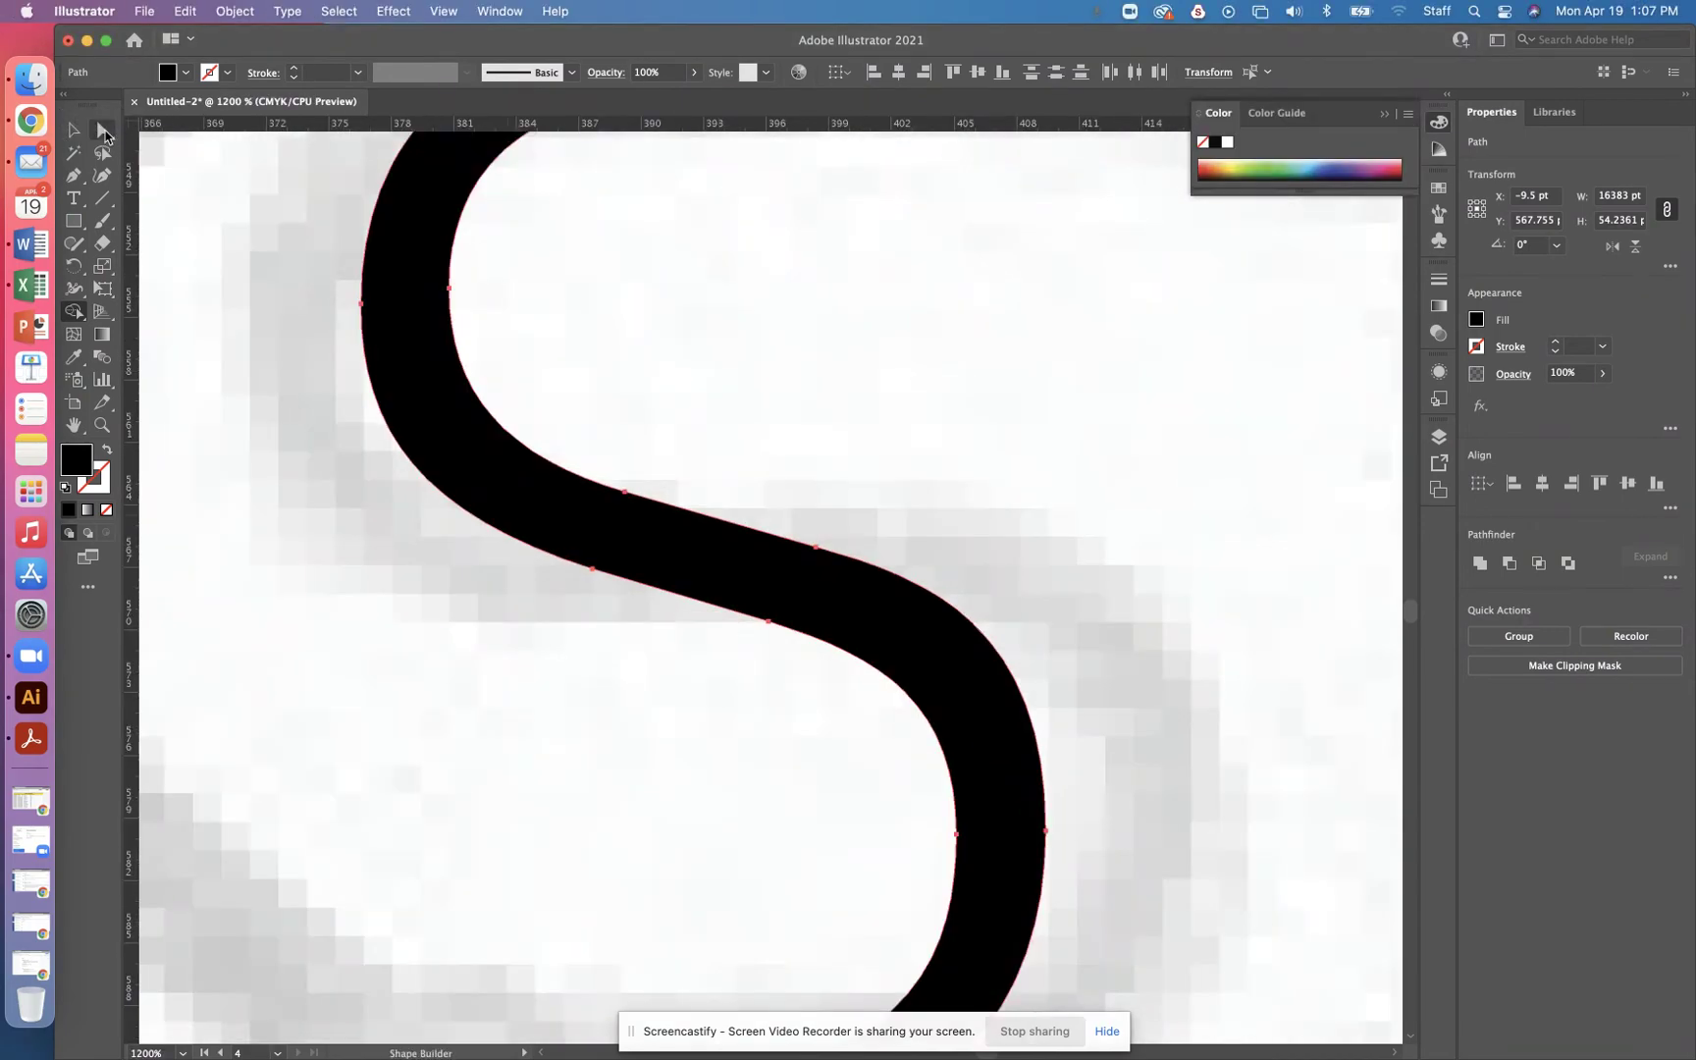
pyautogui.click(105, 134)
pyautogui.scroll(10, 677, 369)
pyautogui.hscroll(5, 640, 485)
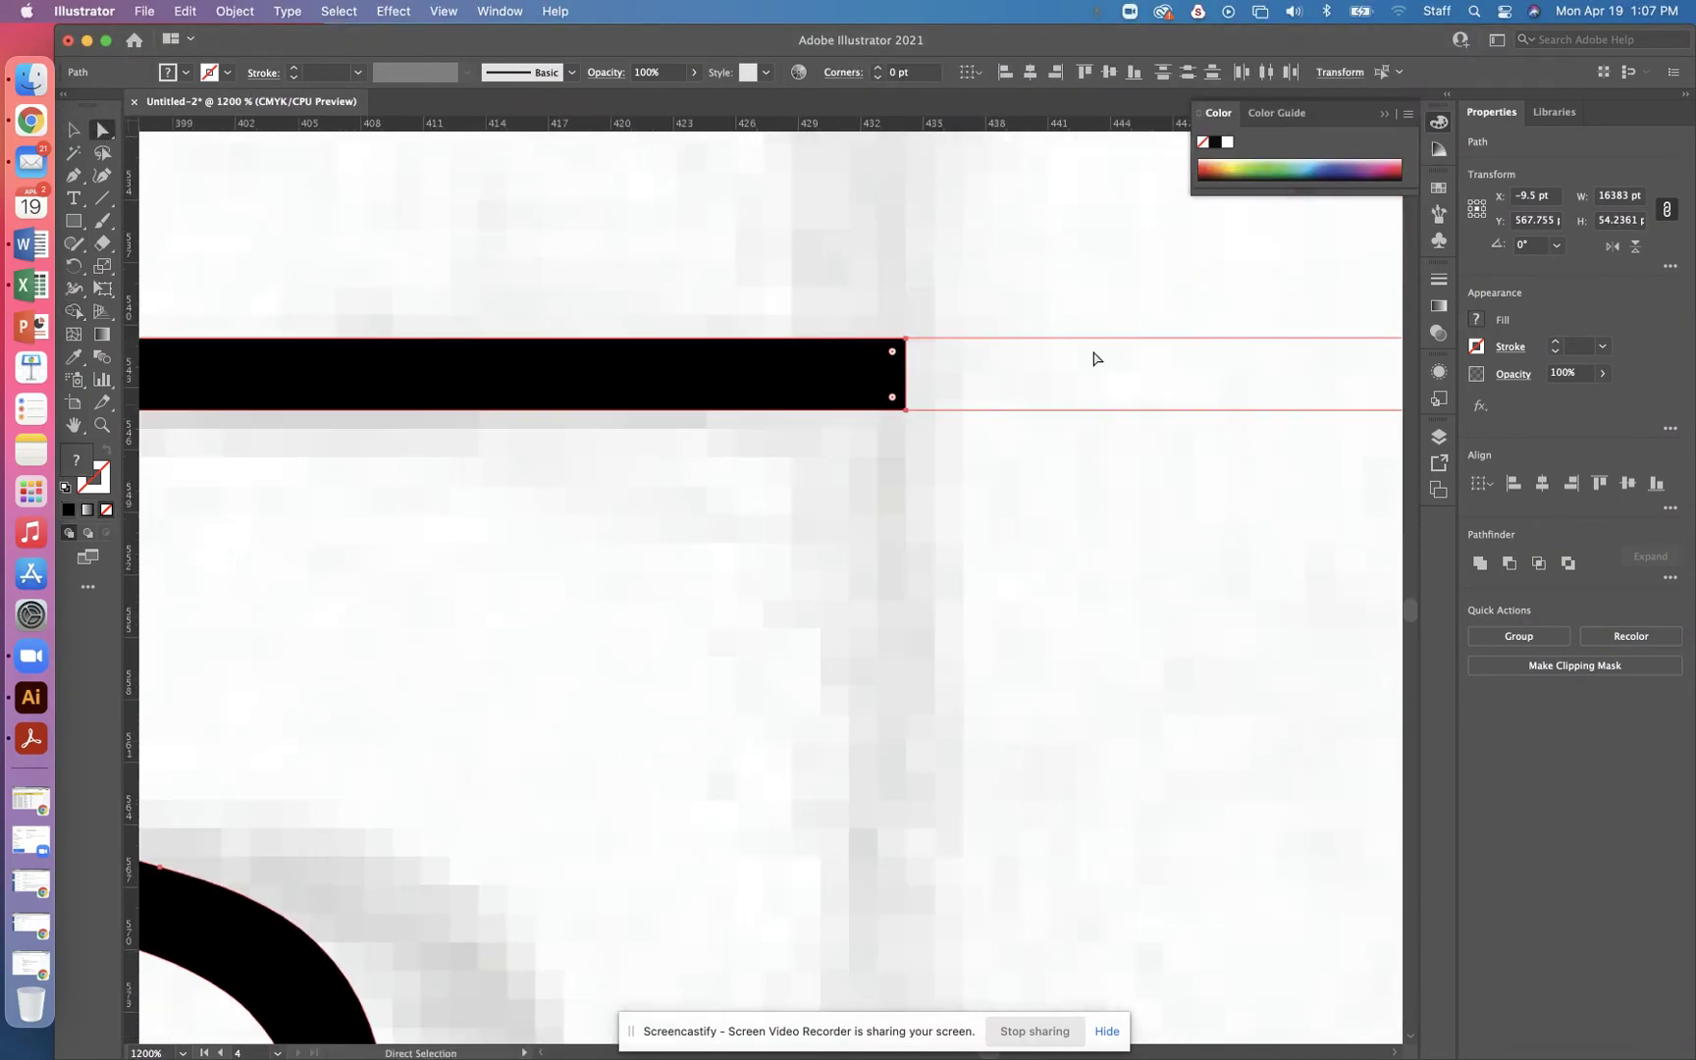
pyautogui.moveTo(975, 297); pyautogui.dragTo(893, 432)
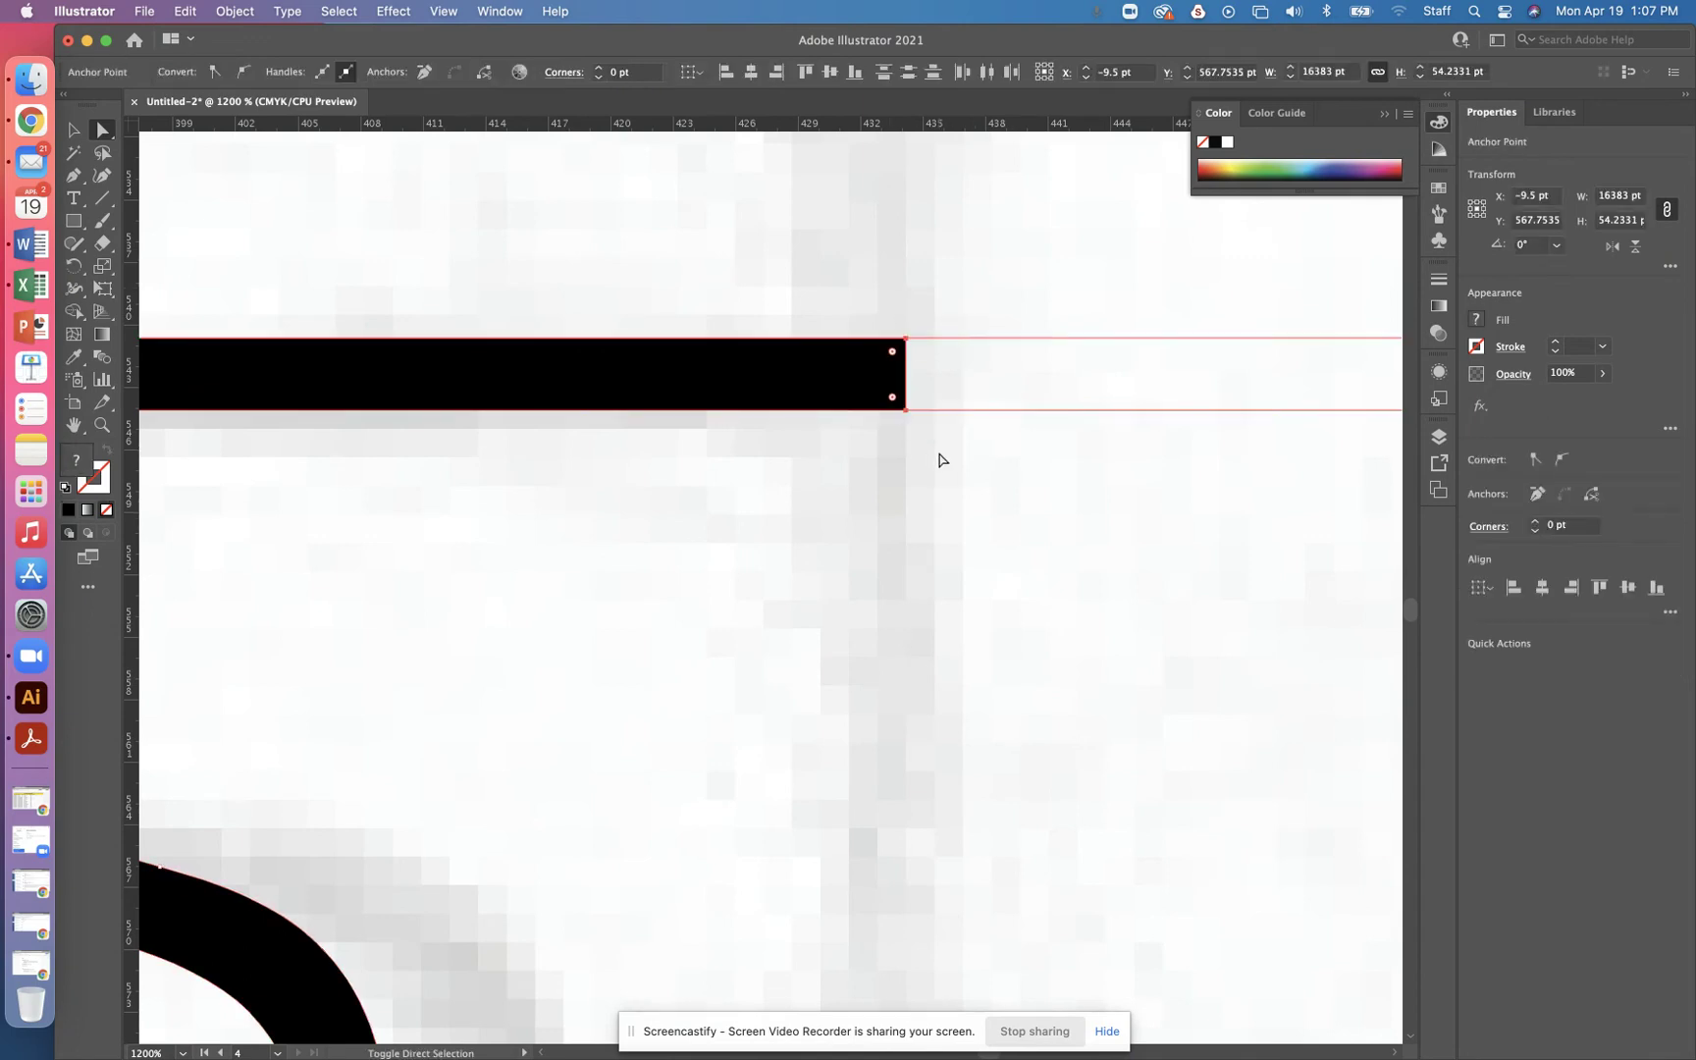
pyautogui.hotkey('shift', 'Right')
pyautogui.hotkey('shift', 'Right')
pyautogui.hotkey('shift', 'Right')
pyautogui.hotkey('shift', 'Right')
# Step: Move the K onto the sketched K so that its diagonal leg overlaps the S's lower bar, and deselect it
pyautogui.press('super+minus')
pyautogui.press('super+minus')
pyautogui.press('super+minus')
pyautogui.press('super+minus')
pyautogui.press('super+minus')
pyautogui.press('super+minus')
pyautogui.press('super+minus')
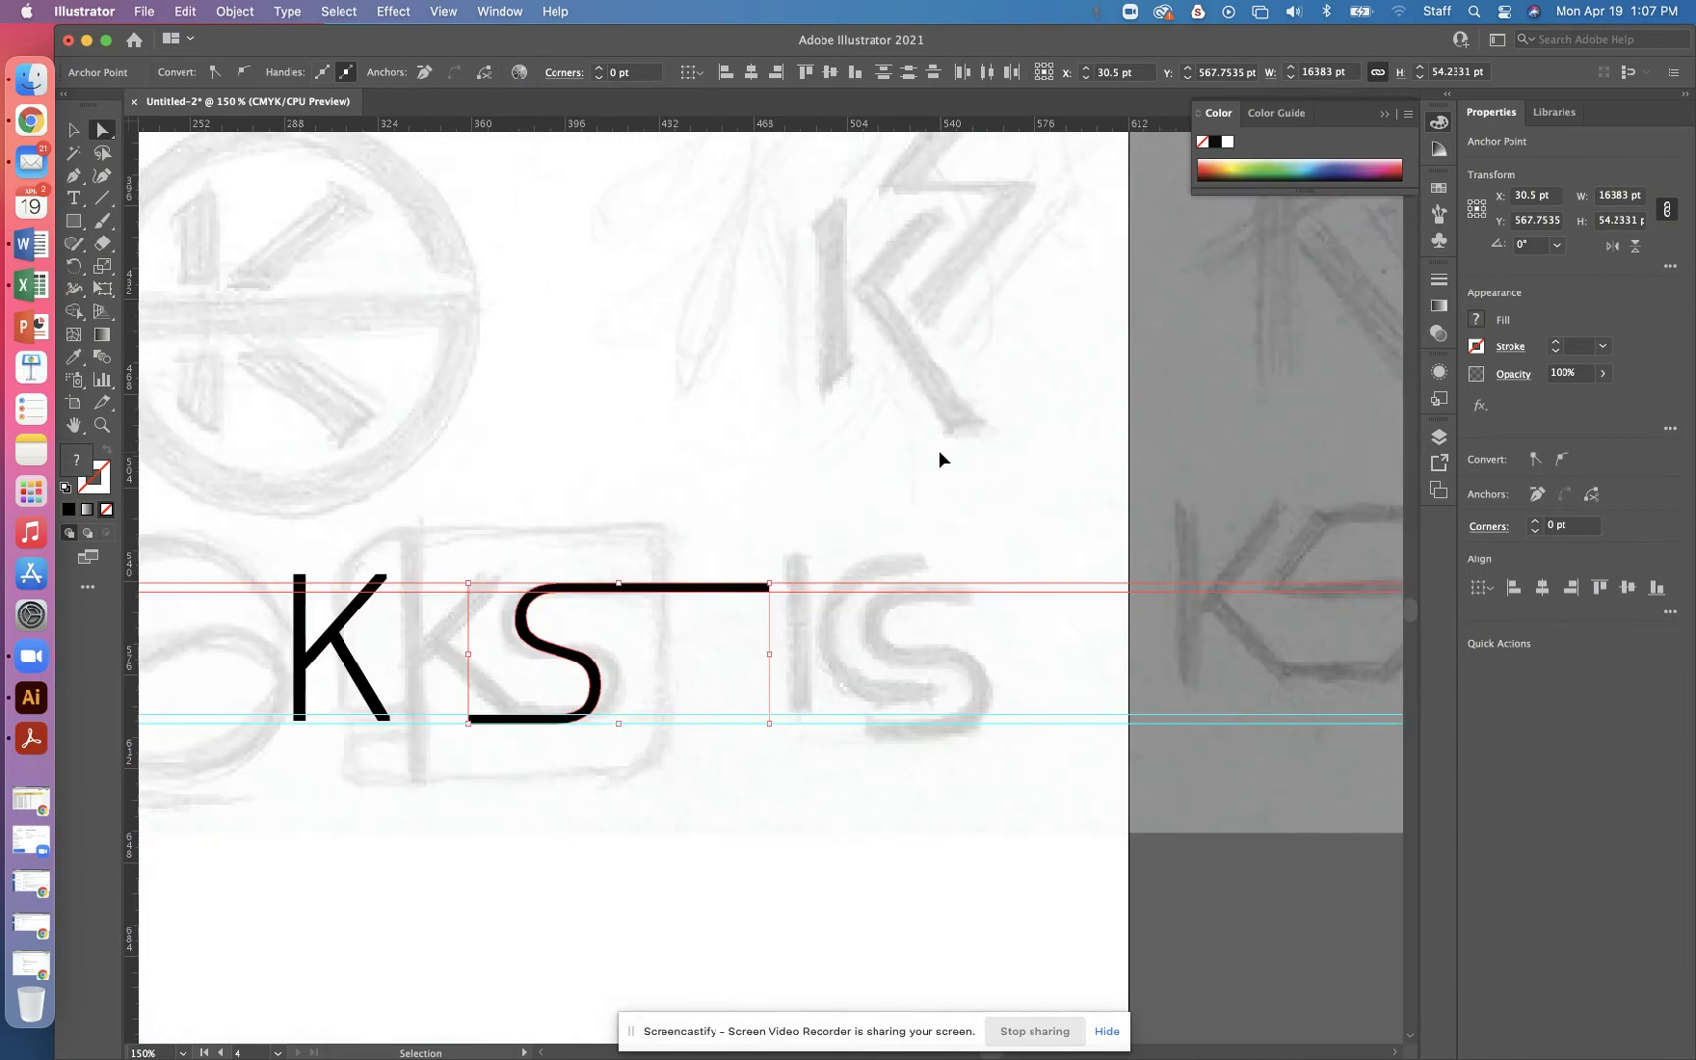
pyautogui.click(73, 130)
pyautogui.click(381, 525)
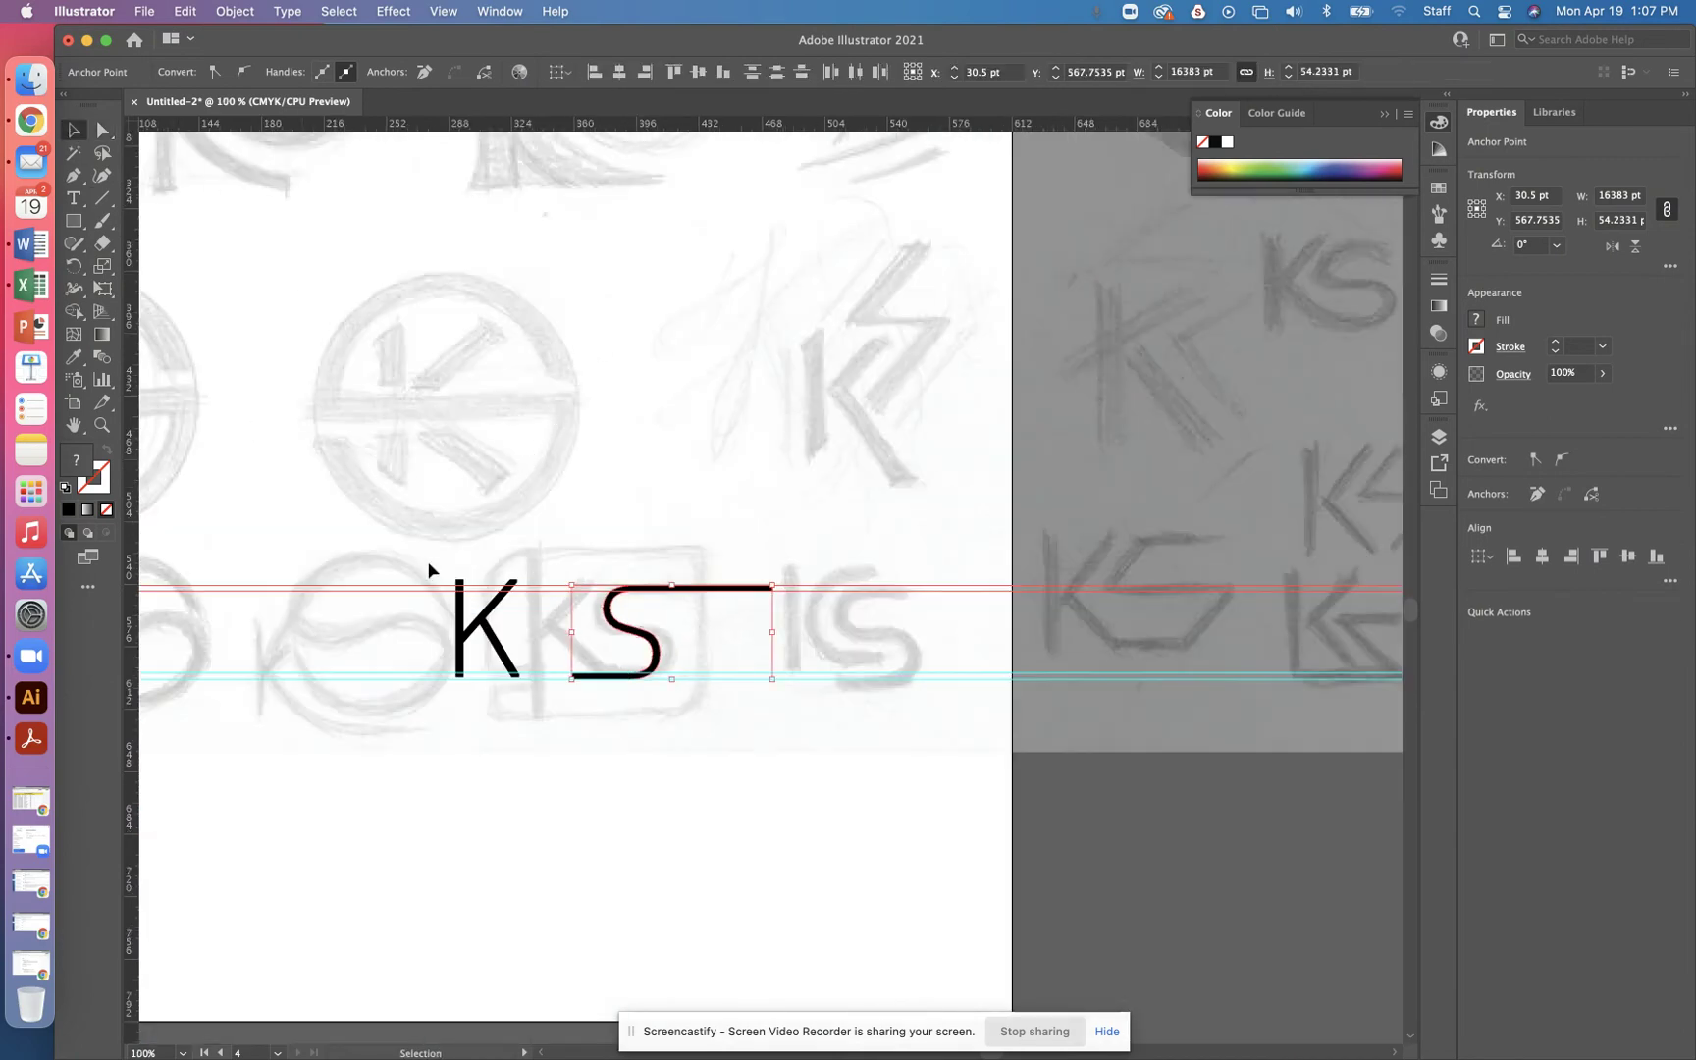
pyautogui.moveTo(502, 643); pyautogui.dragTo(567, 643)
pyautogui.scroll(6, 594, 624)
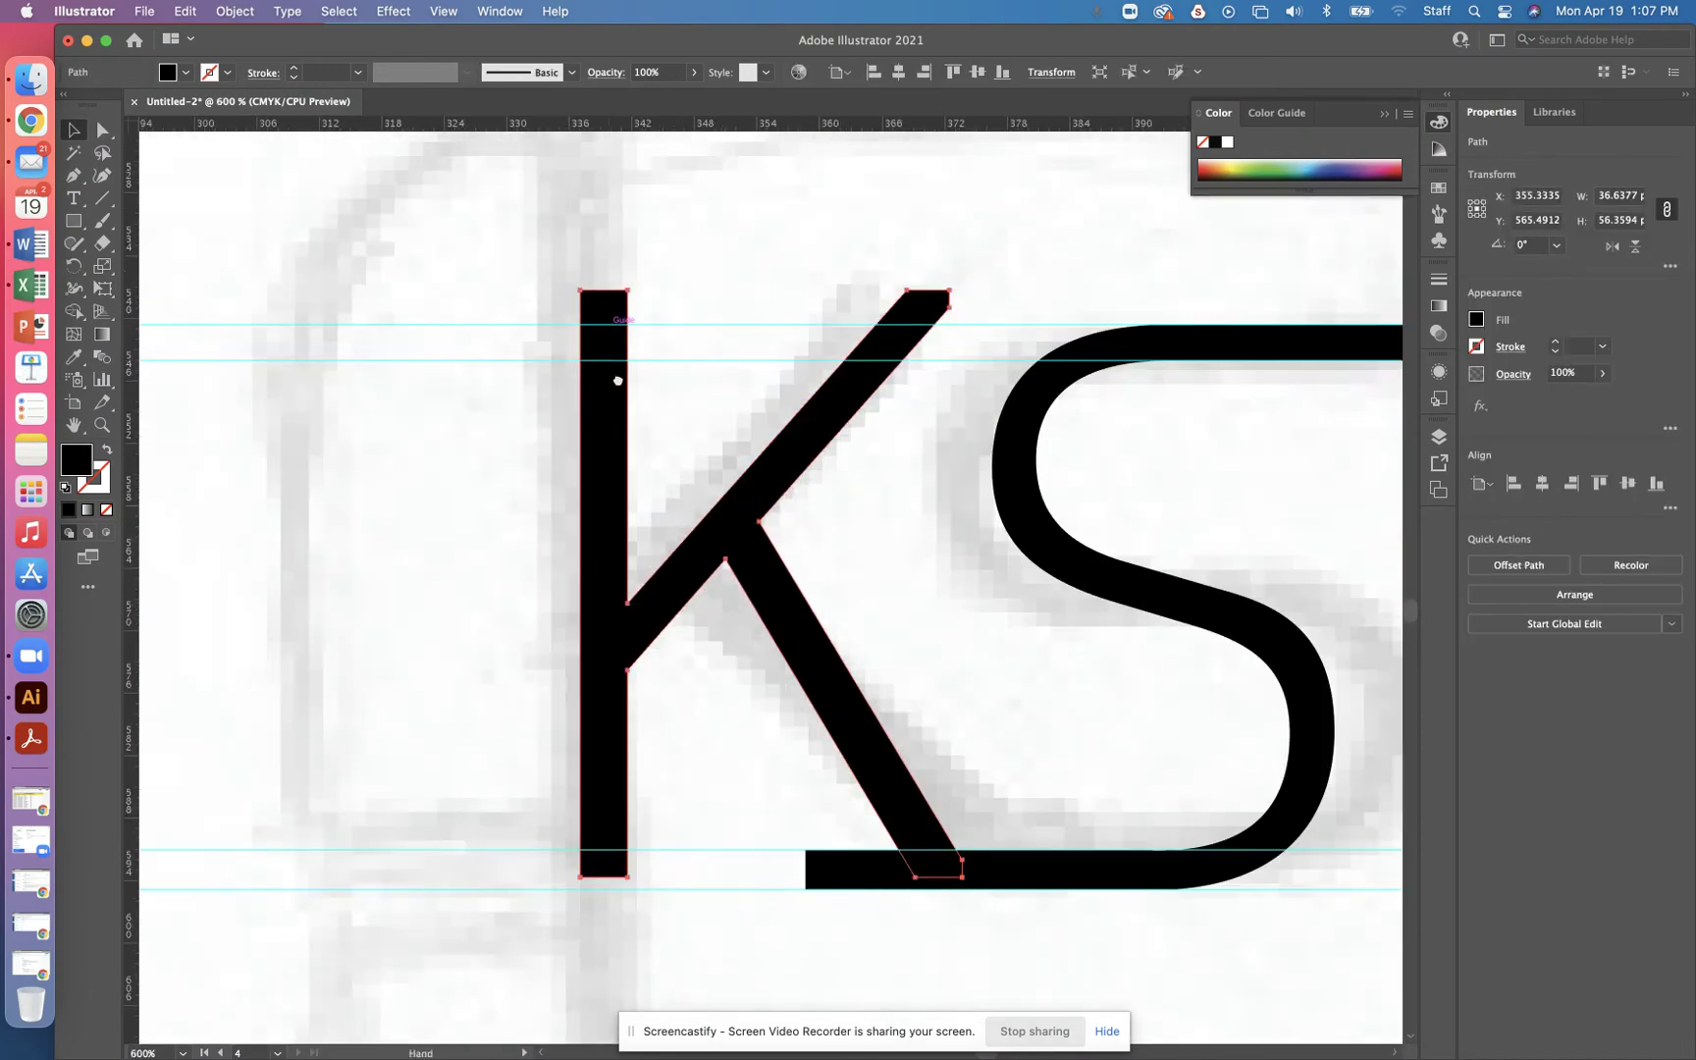
pyautogui.moveTo(615, 322); pyautogui.dragTo(628, 435)
pyautogui.click(555, 356)
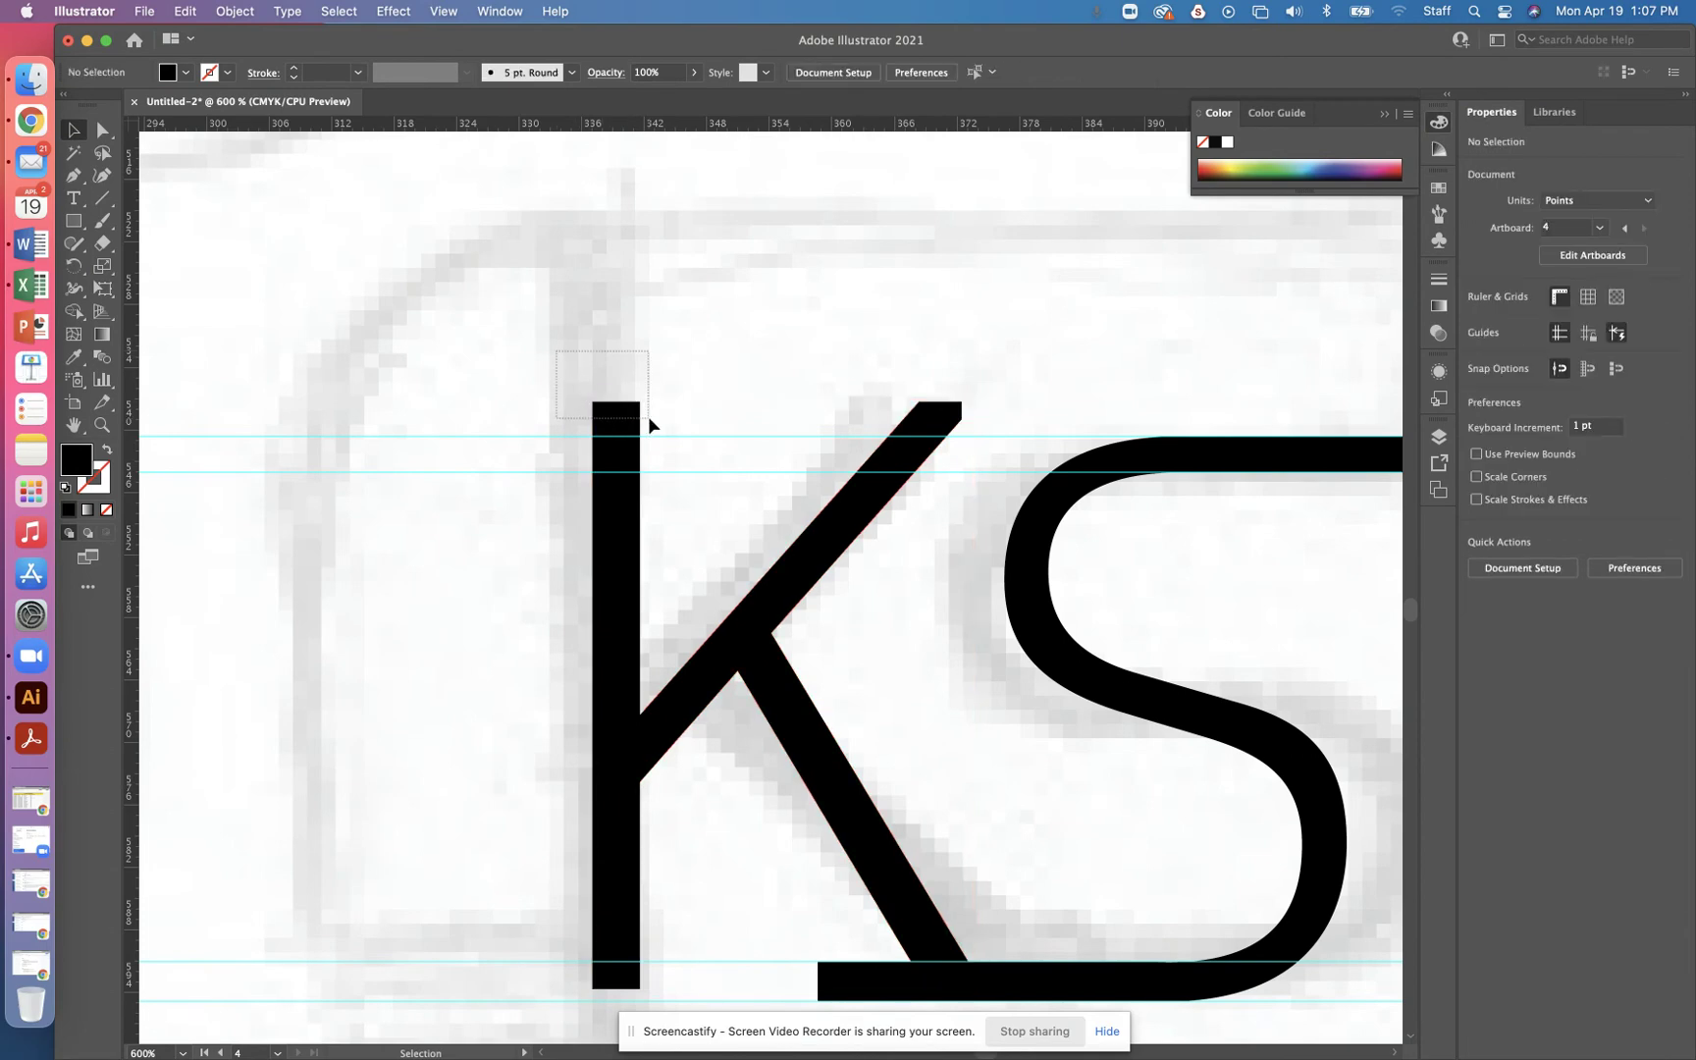
pyautogui.click(648, 416)
pyautogui.hotkey('shift', 'Up')
pyautogui.hotkey('shift', 'Up')
pyautogui.hotkey('shift', 'Down')
pyautogui.hotkey('shift', 'Down')
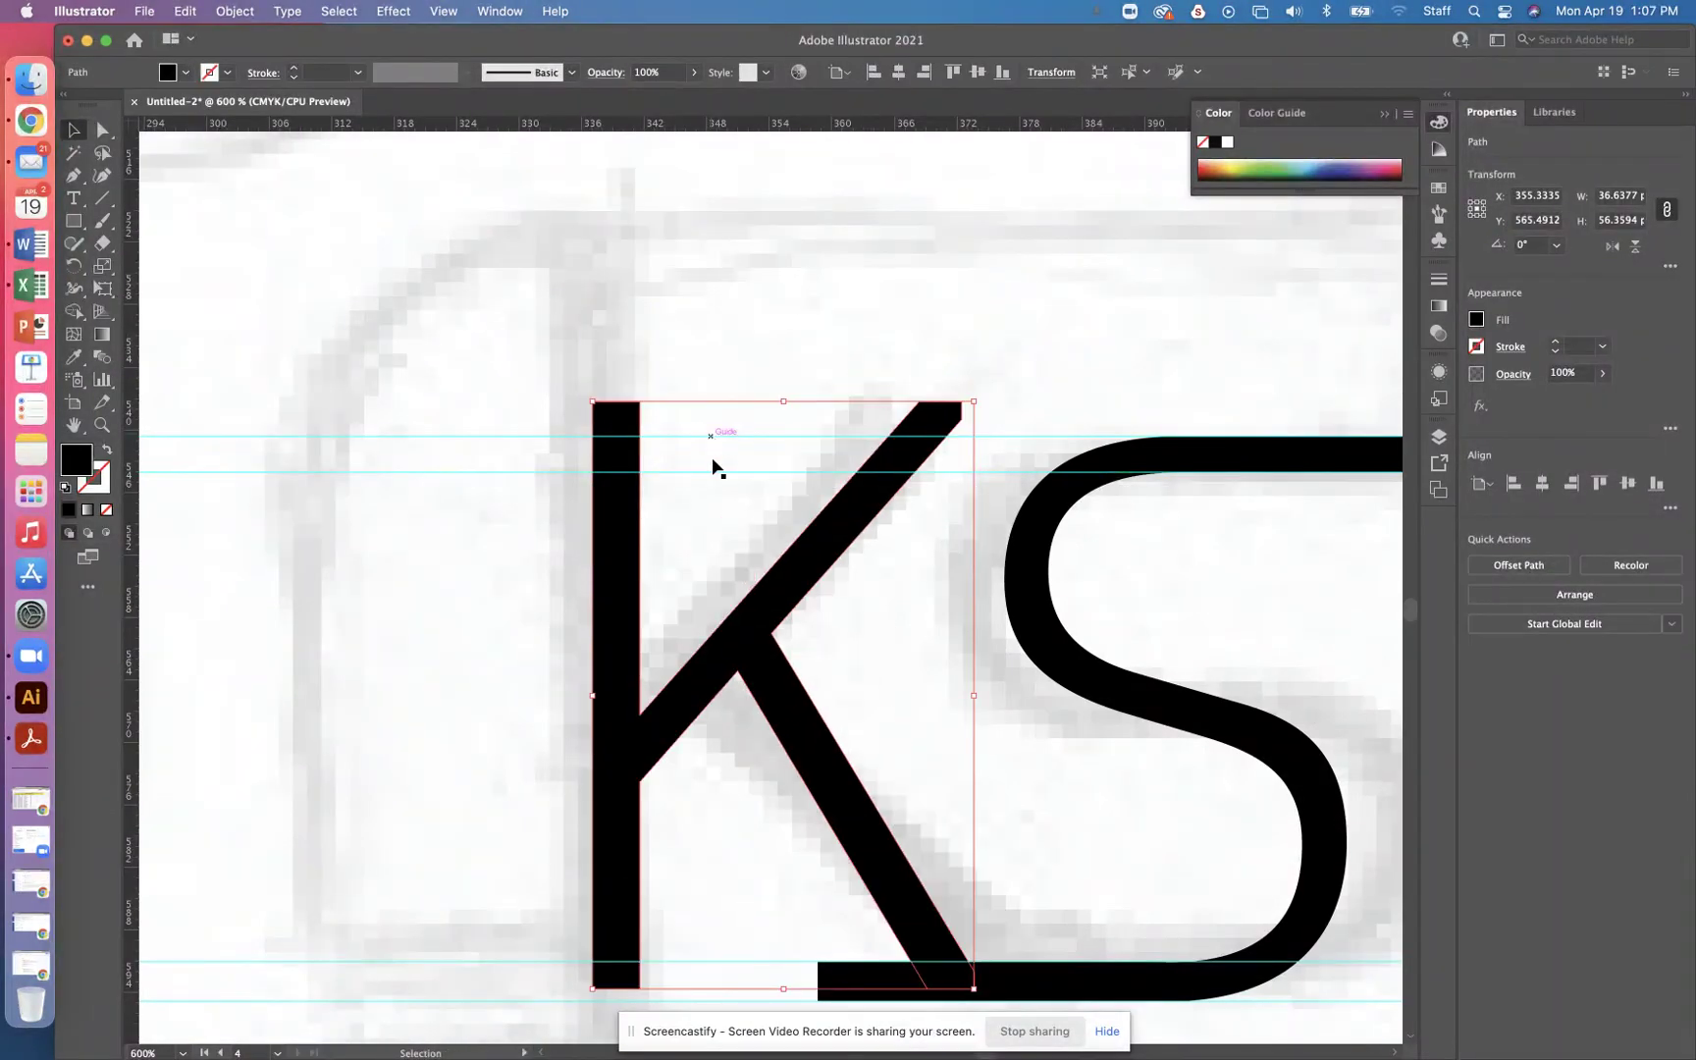
pyautogui.click(586, 454)
pyautogui.click(616, 455)
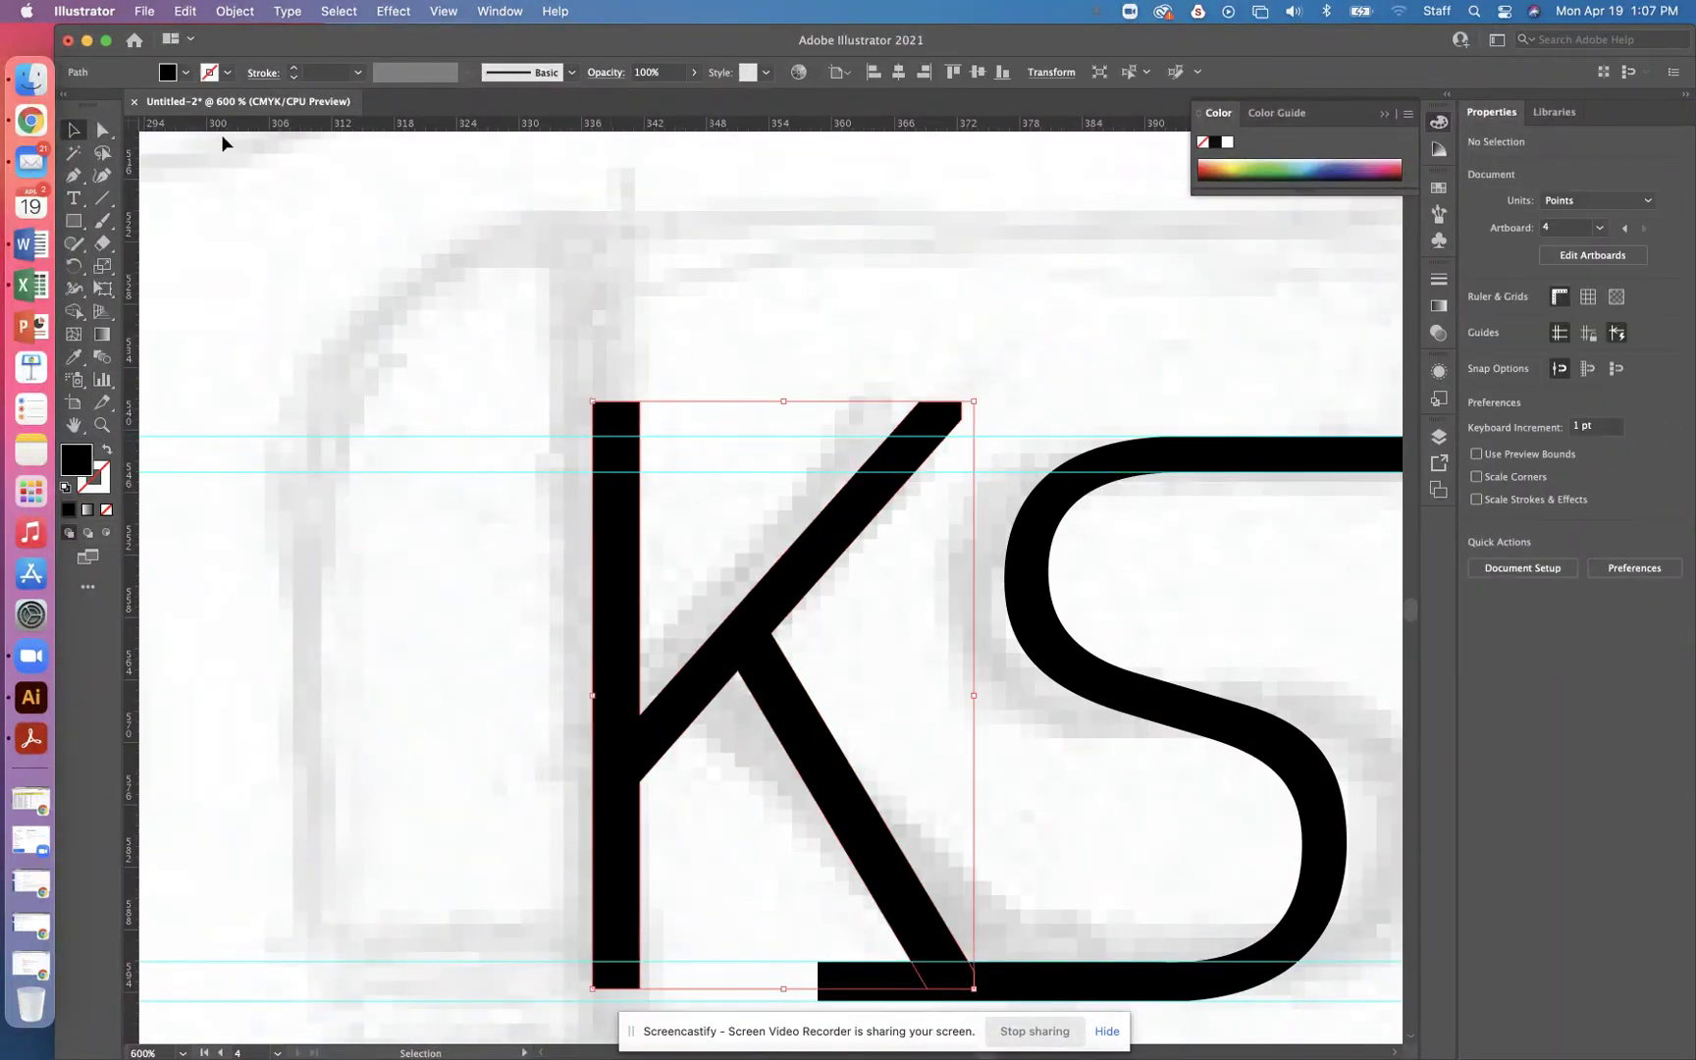
# Step: Lengthen the K's vertical stem upward by moving its two top anchor points 20 pt up
pyautogui.click(103, 130)
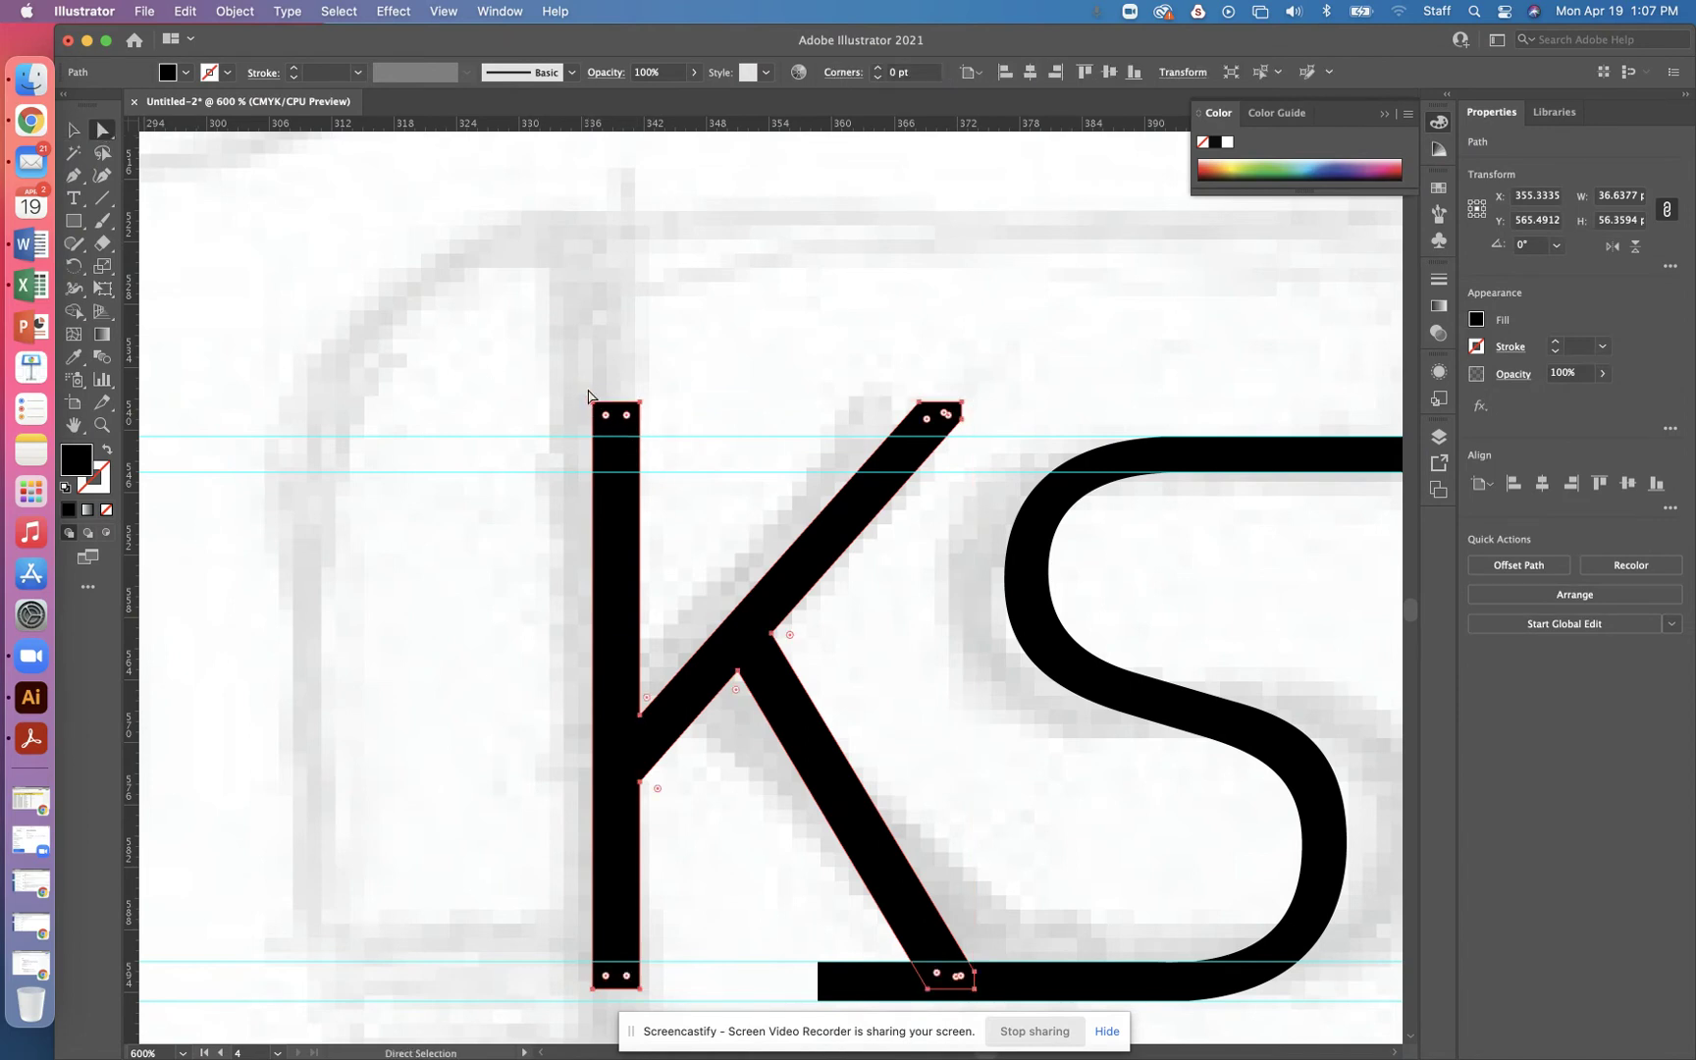
pyautogui.click(593, 402)
pyautogui.keyDown('shift'); pyautogui.click(641, 403); pyautogui.keyUp('shift')
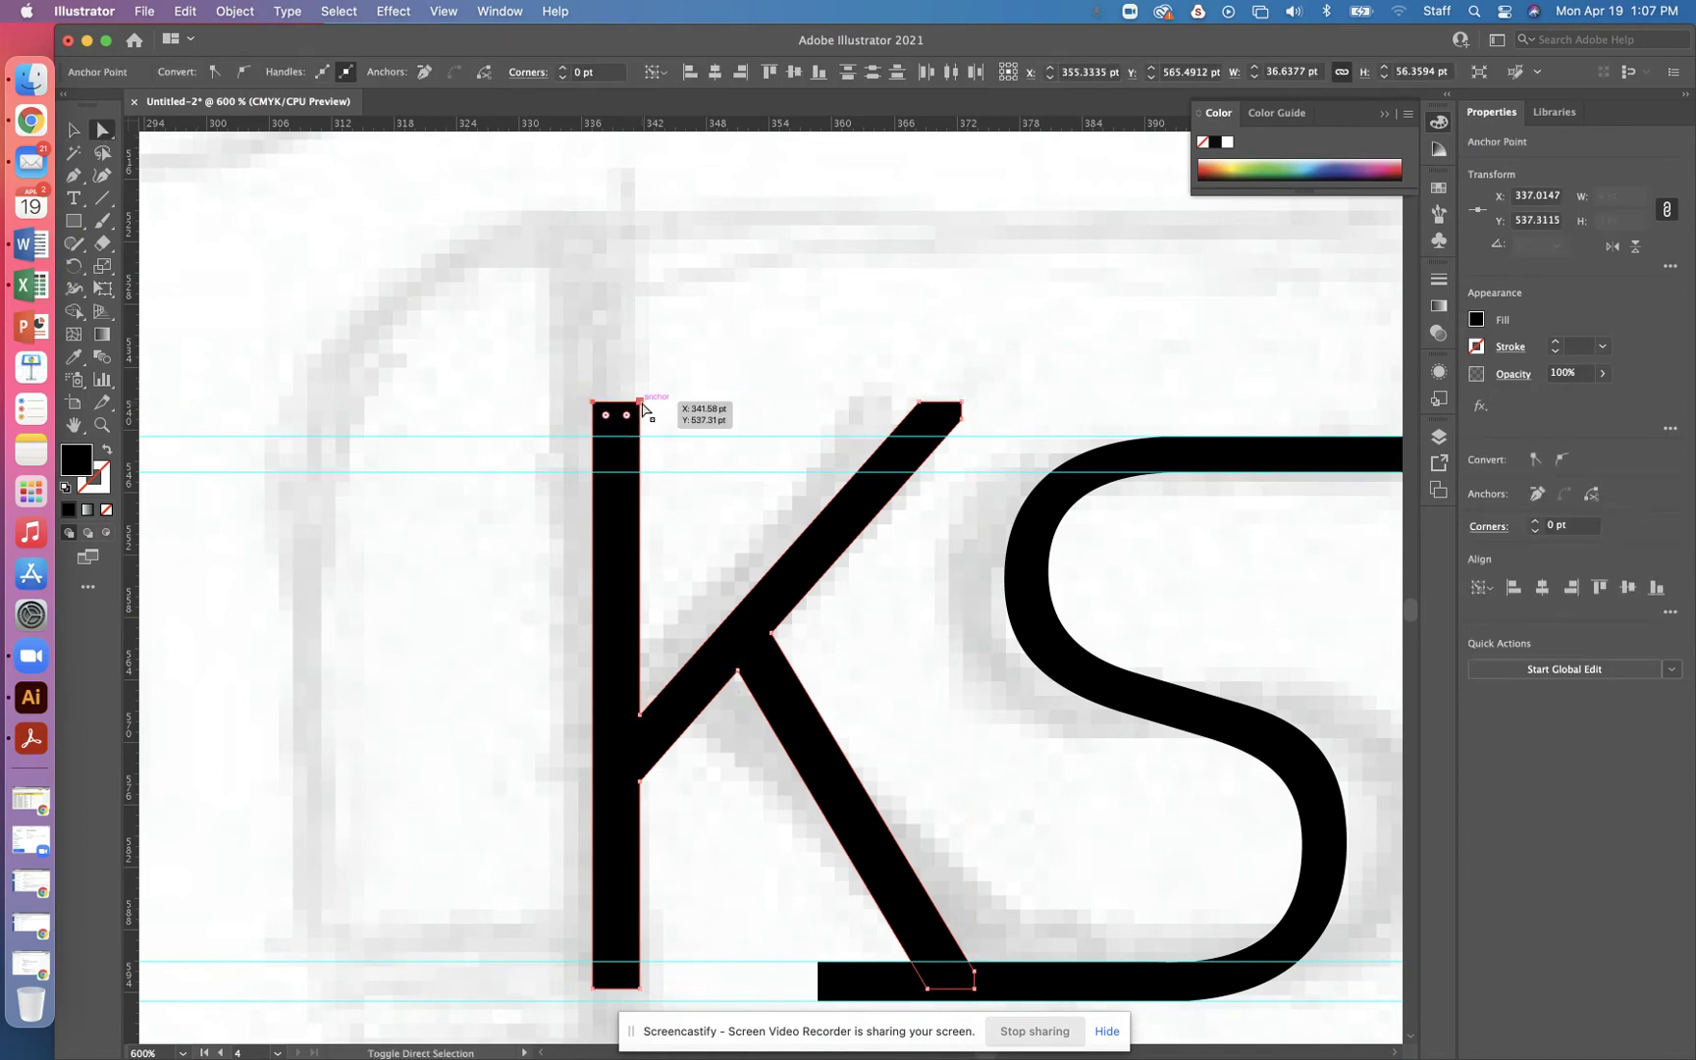
pyautogui.hotkey('shift', 'Up')
pyautogui.hotkey('shift', 'Up')
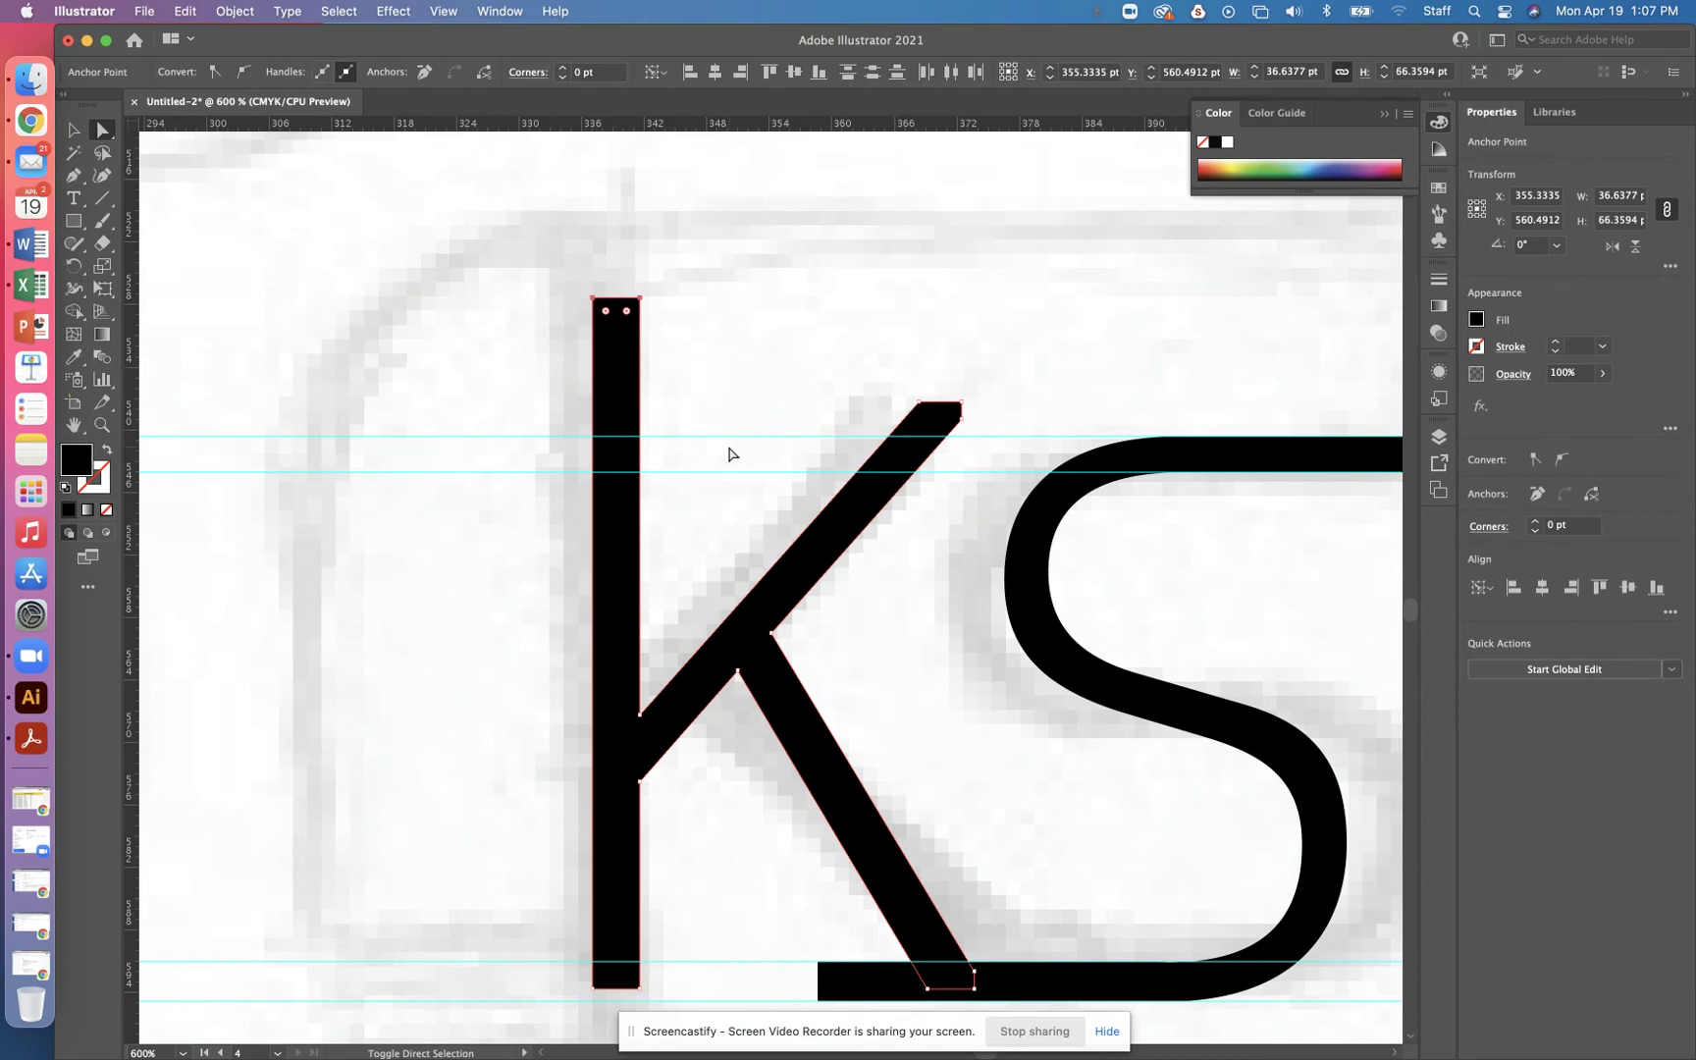
# Step: Lengthen the K's stem downward by moving its two bottom anchor points 23 pt down to the sketched end, and deselect it
pyautogui.scroll(-5, 624, 491)
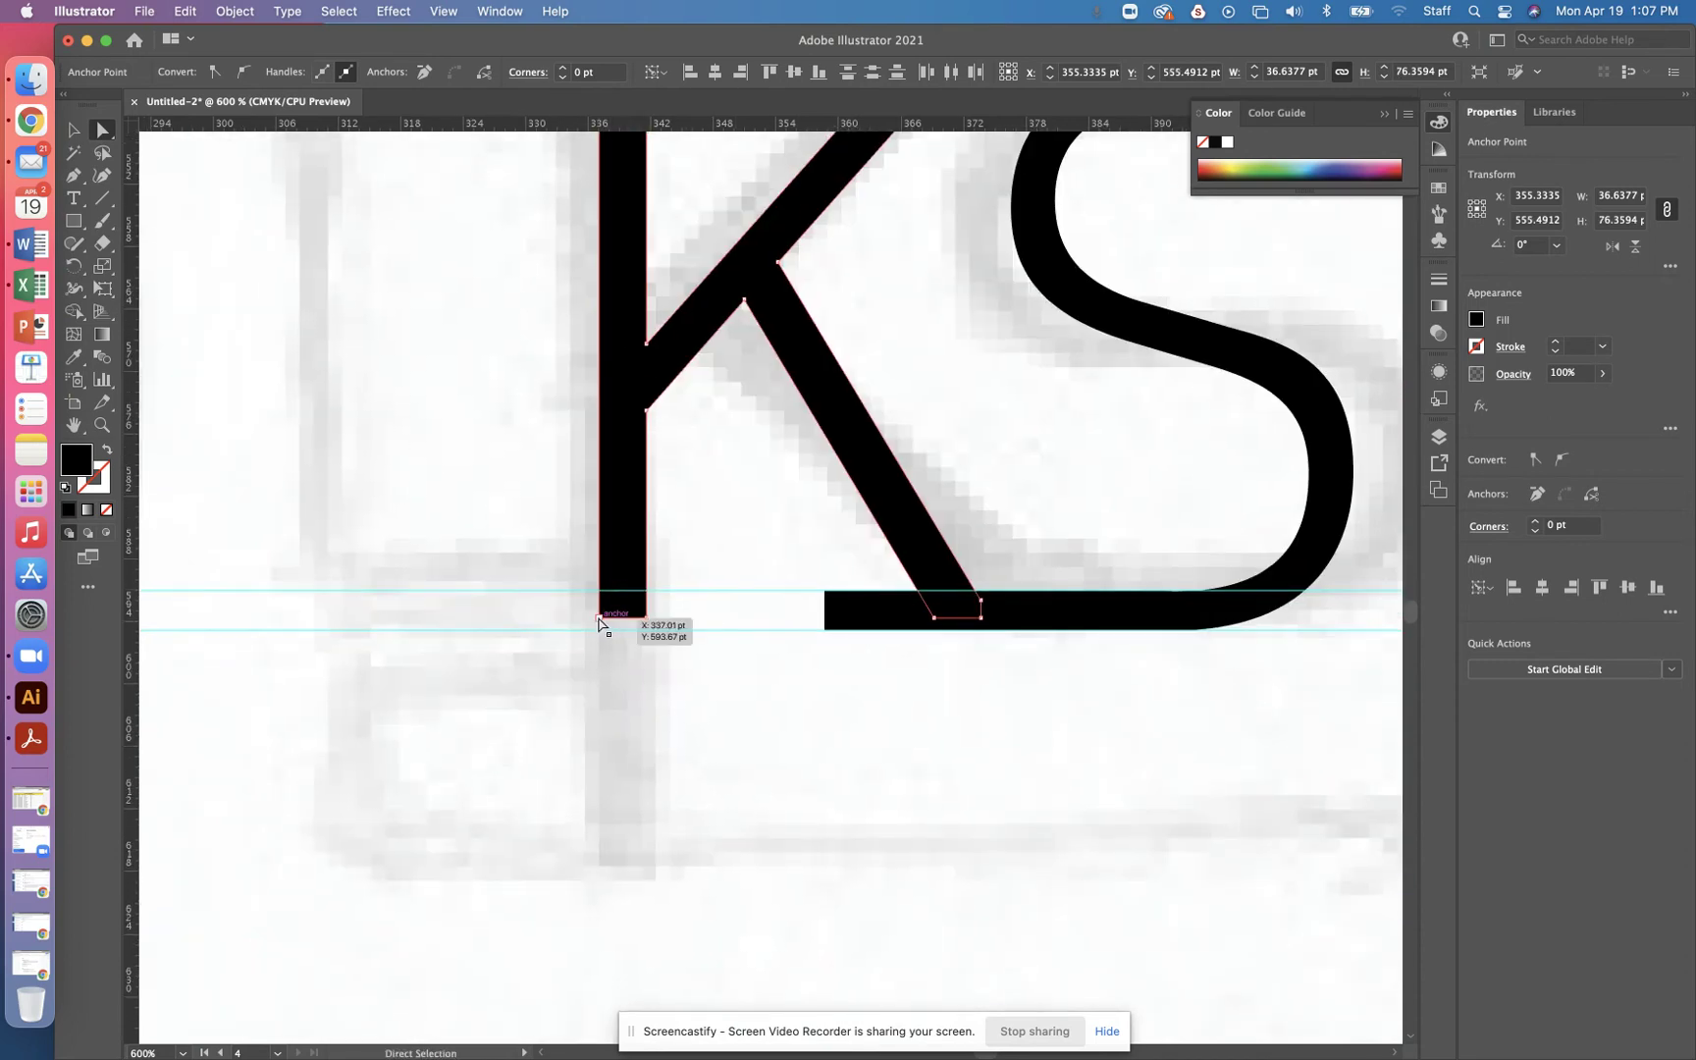
pyautogui.click(601, 618)
pyautogui.keyDown('shift'); pyautogui.click(647, 618); pyautogui.keyUp('shift')
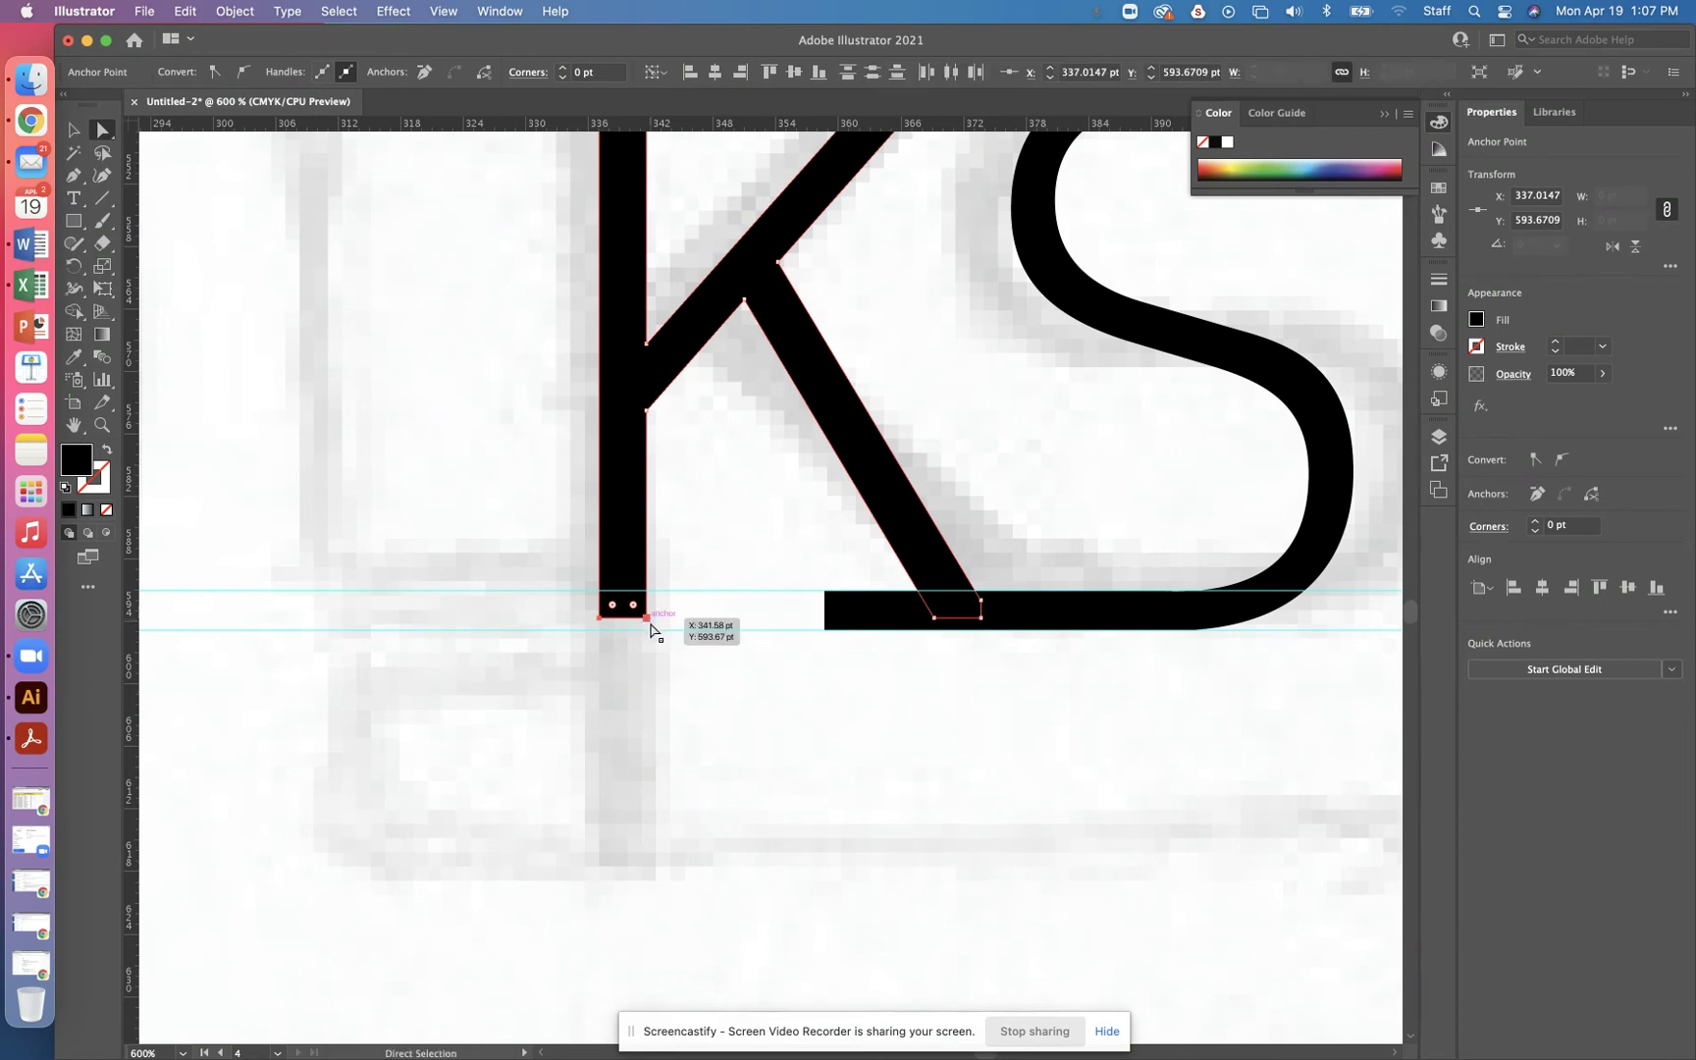
pyautogui.hotkey('shift', 'Down')
pyautogui.hotkey('shift', 'Down')
pyautogui.hotkey('shift', 'Down')
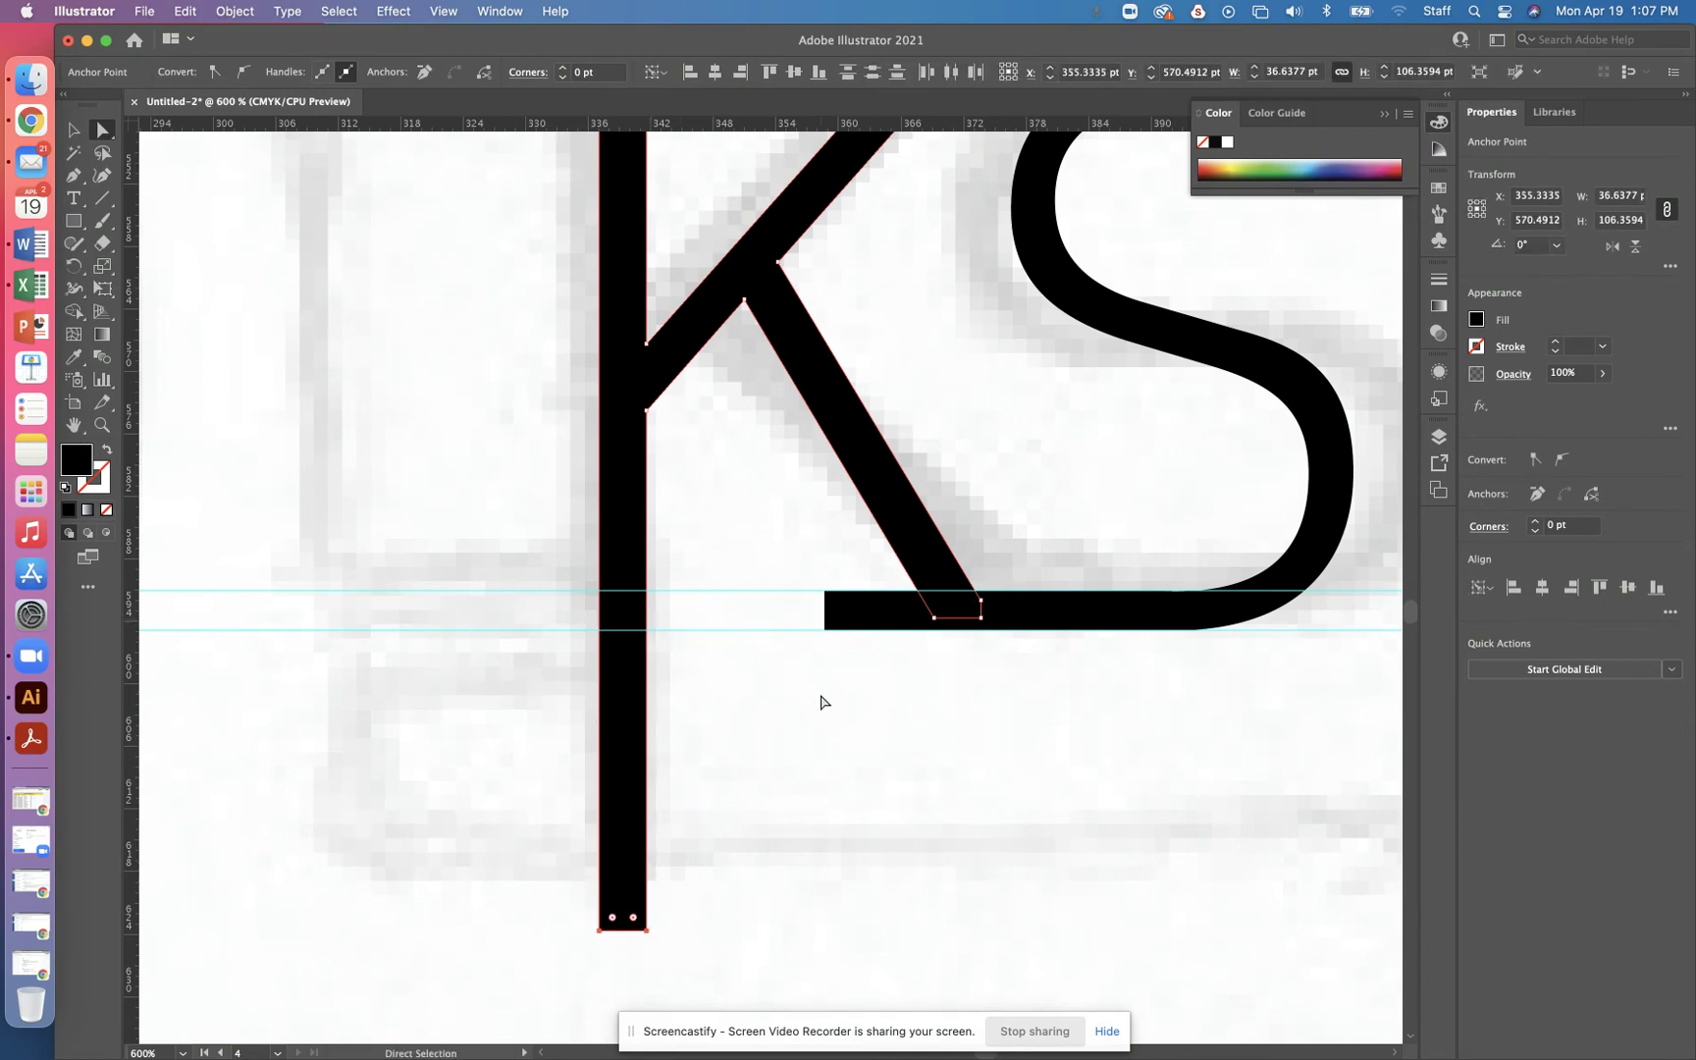
pyautogui.press('Up')
pyautogui.press('Up')
pyautogui.press('Up')
pyautogui.press('Up')
pyautogui.press('Up')
pyautogui.press('Up')
pyautogui.press('Up')
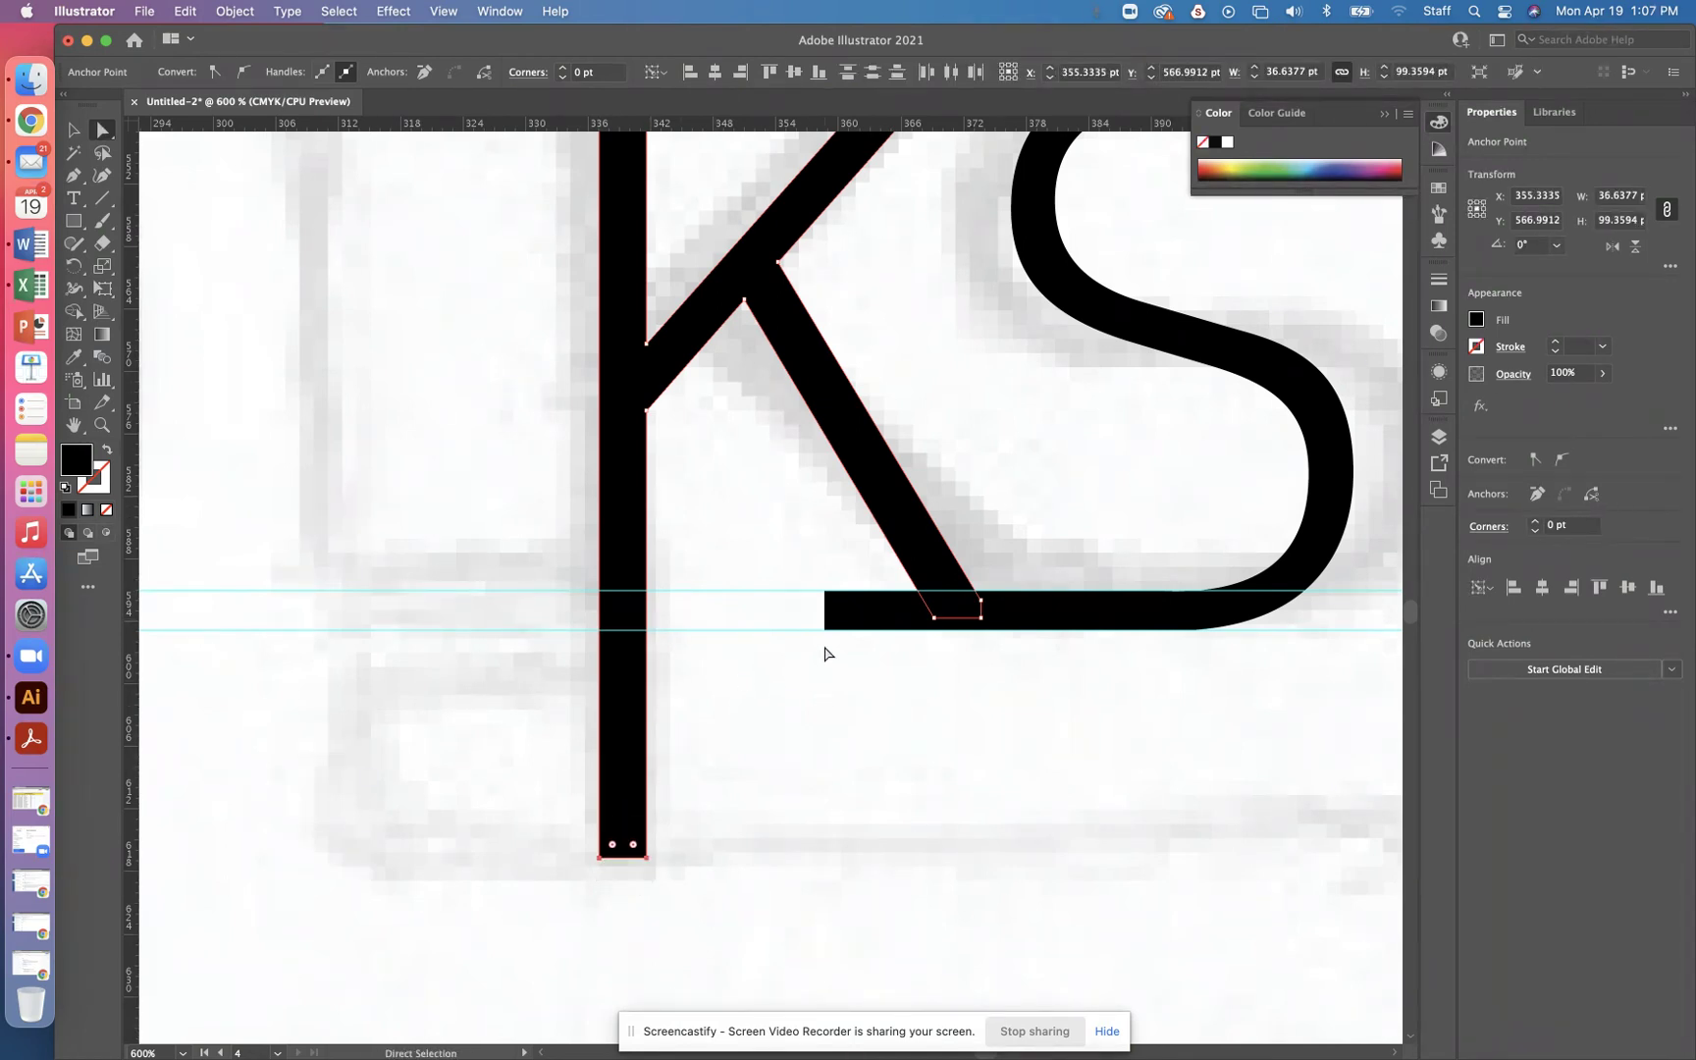
pyautogui.click(1031, 679)
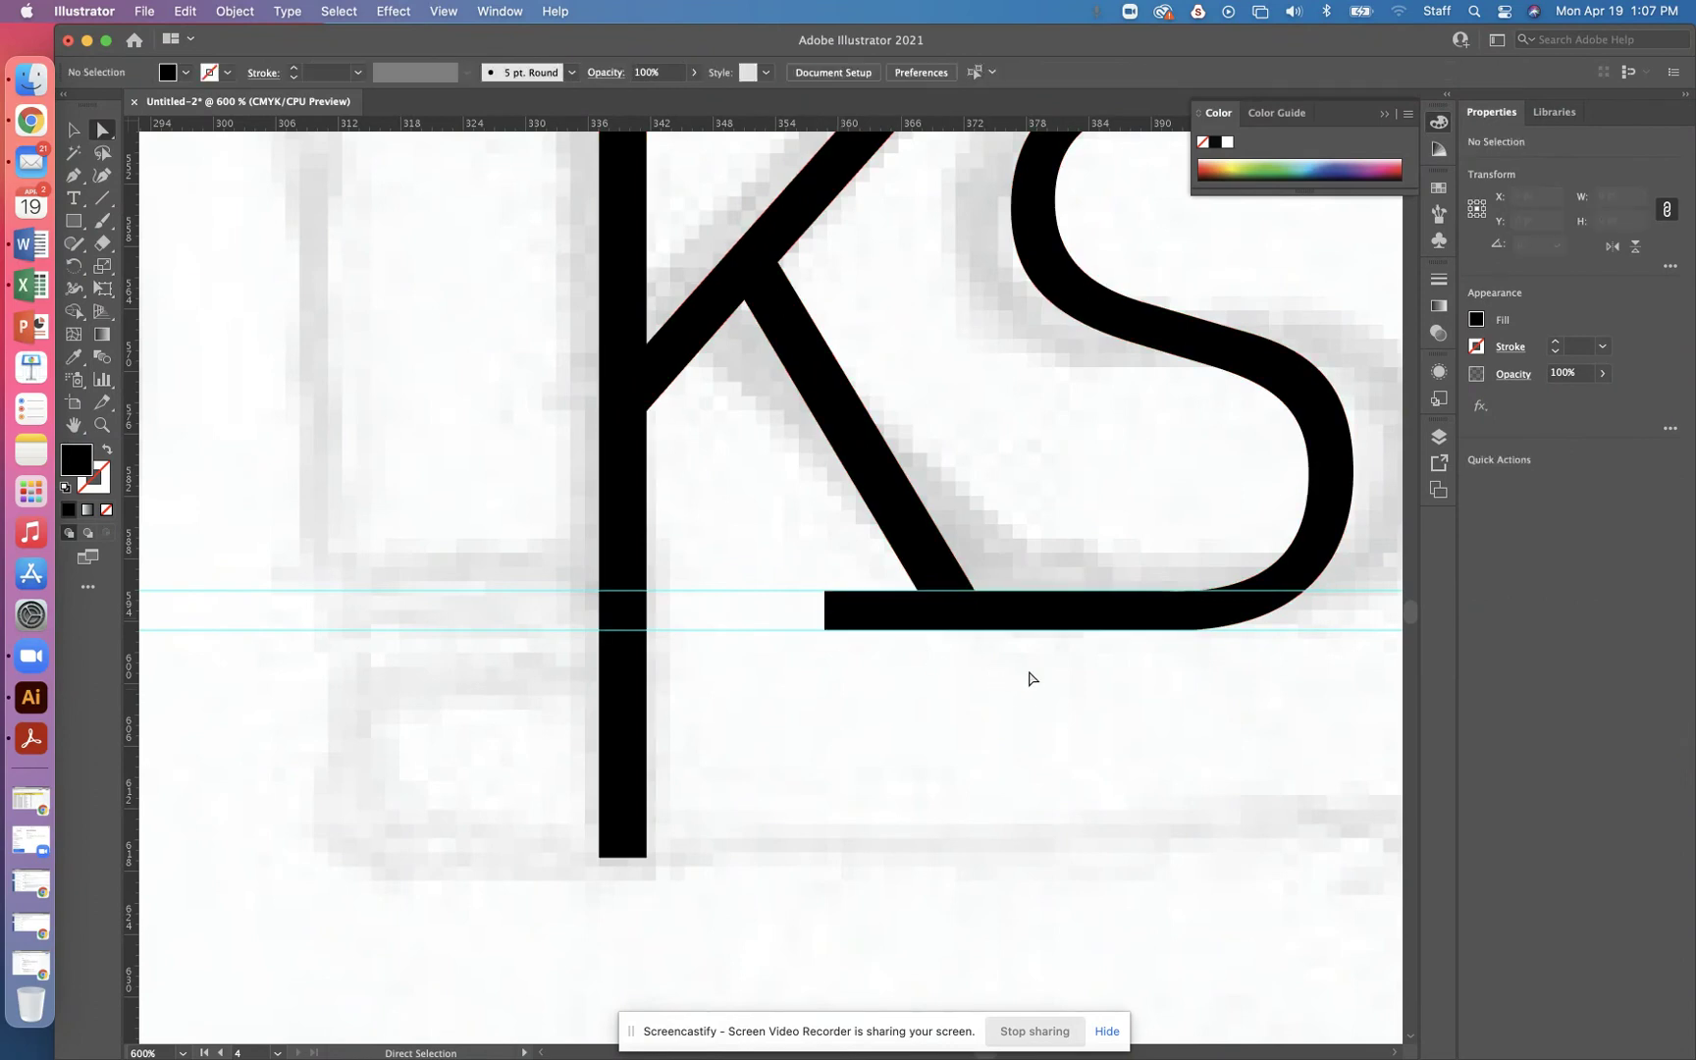
# Step: Extend the K's diagonal leg through the S's lower bar by moving its foot anchor points 2 pt right and 3 pt down
pyautogui.moveTo(961, 579); pyautogui.dragTo(923, 516)
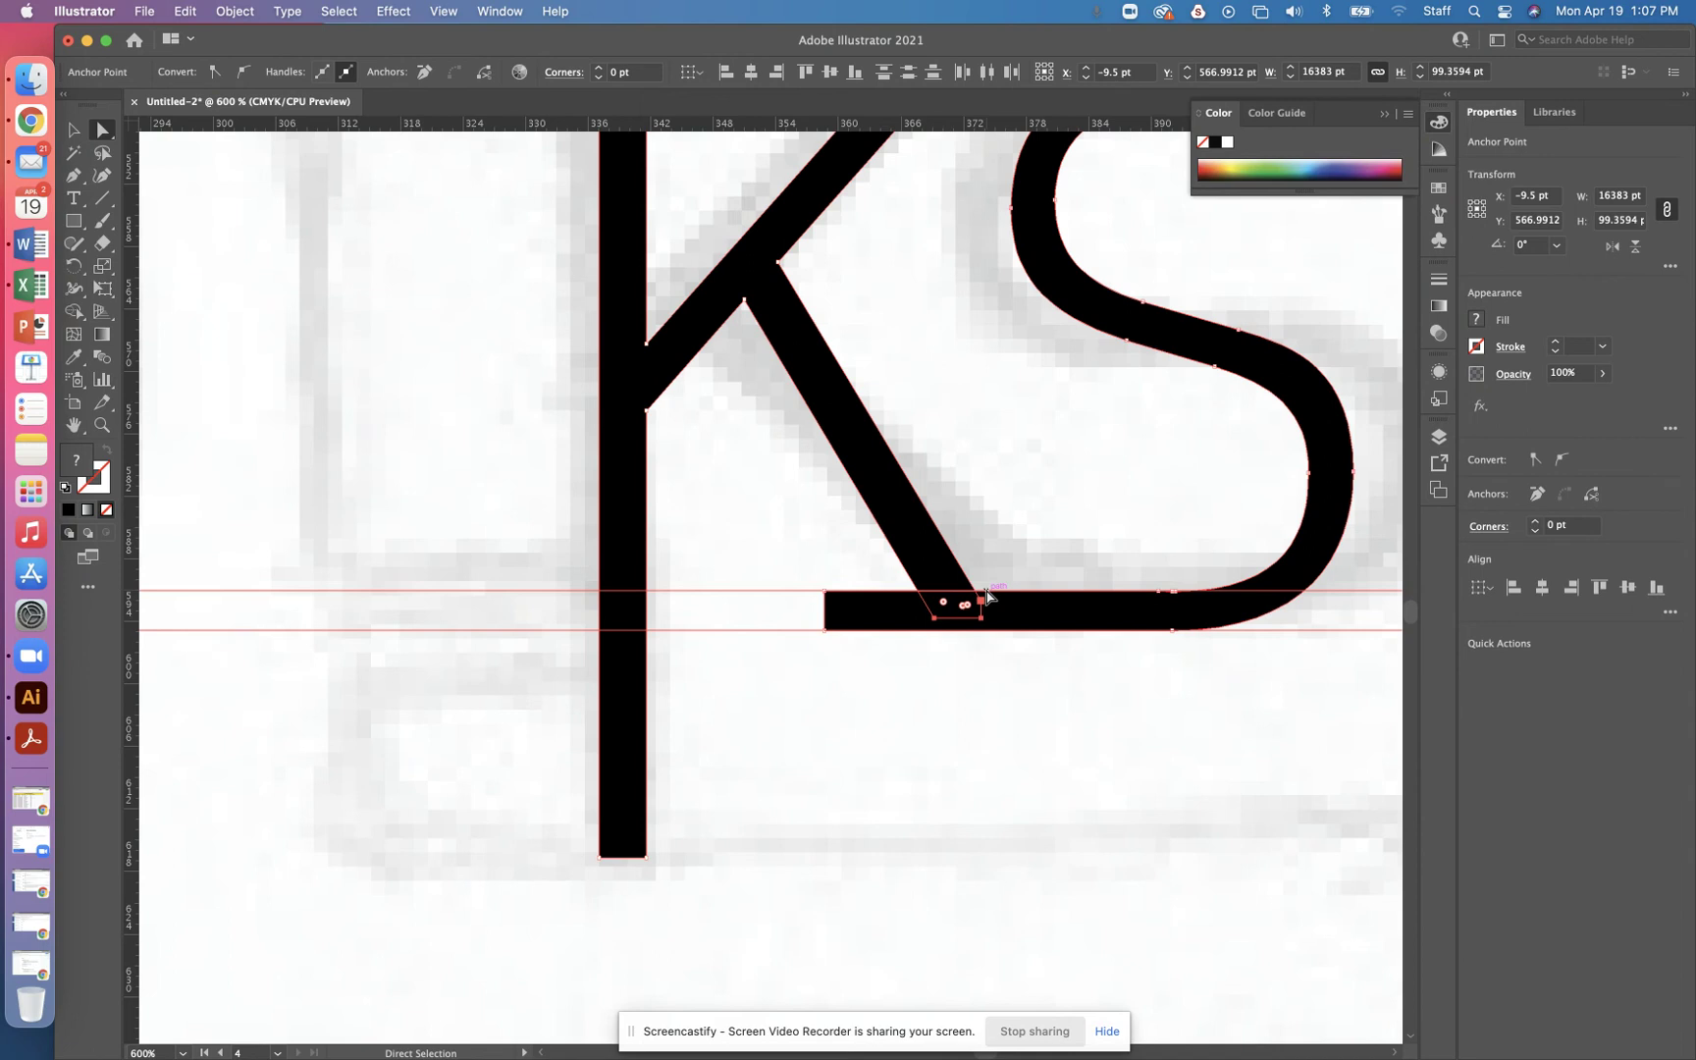
pyautogui.click(920, 614)
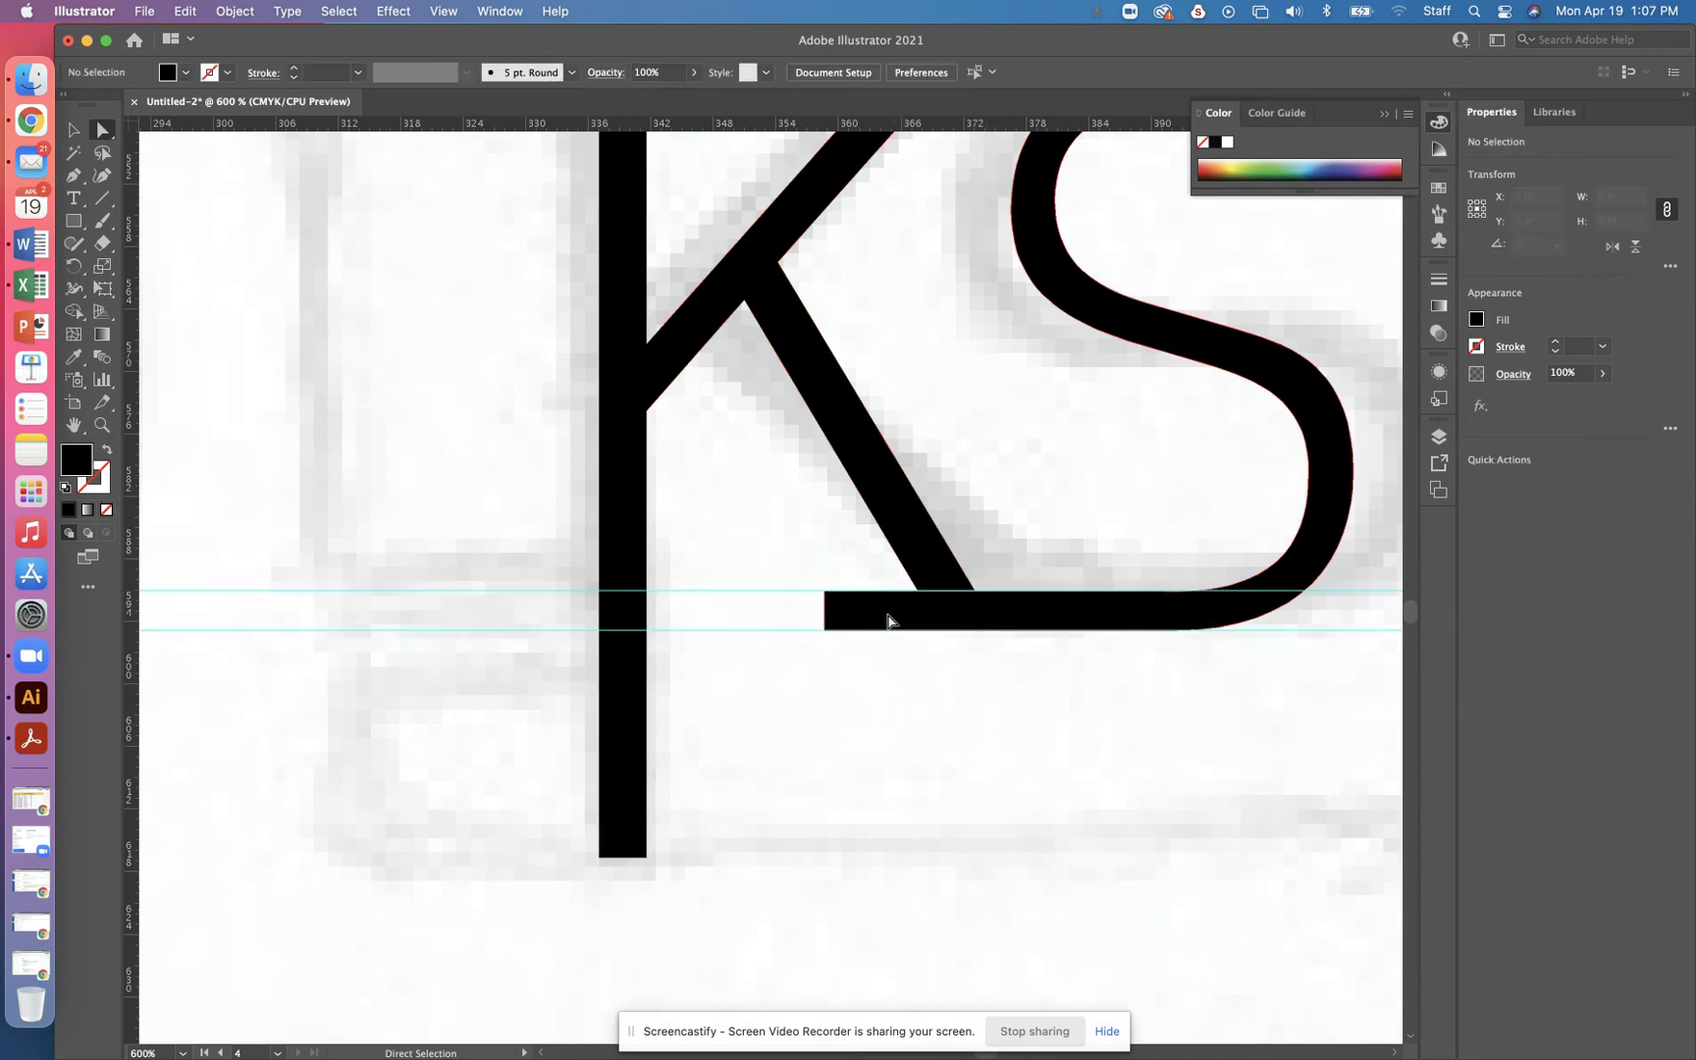
pyautogui.click(933, 619)
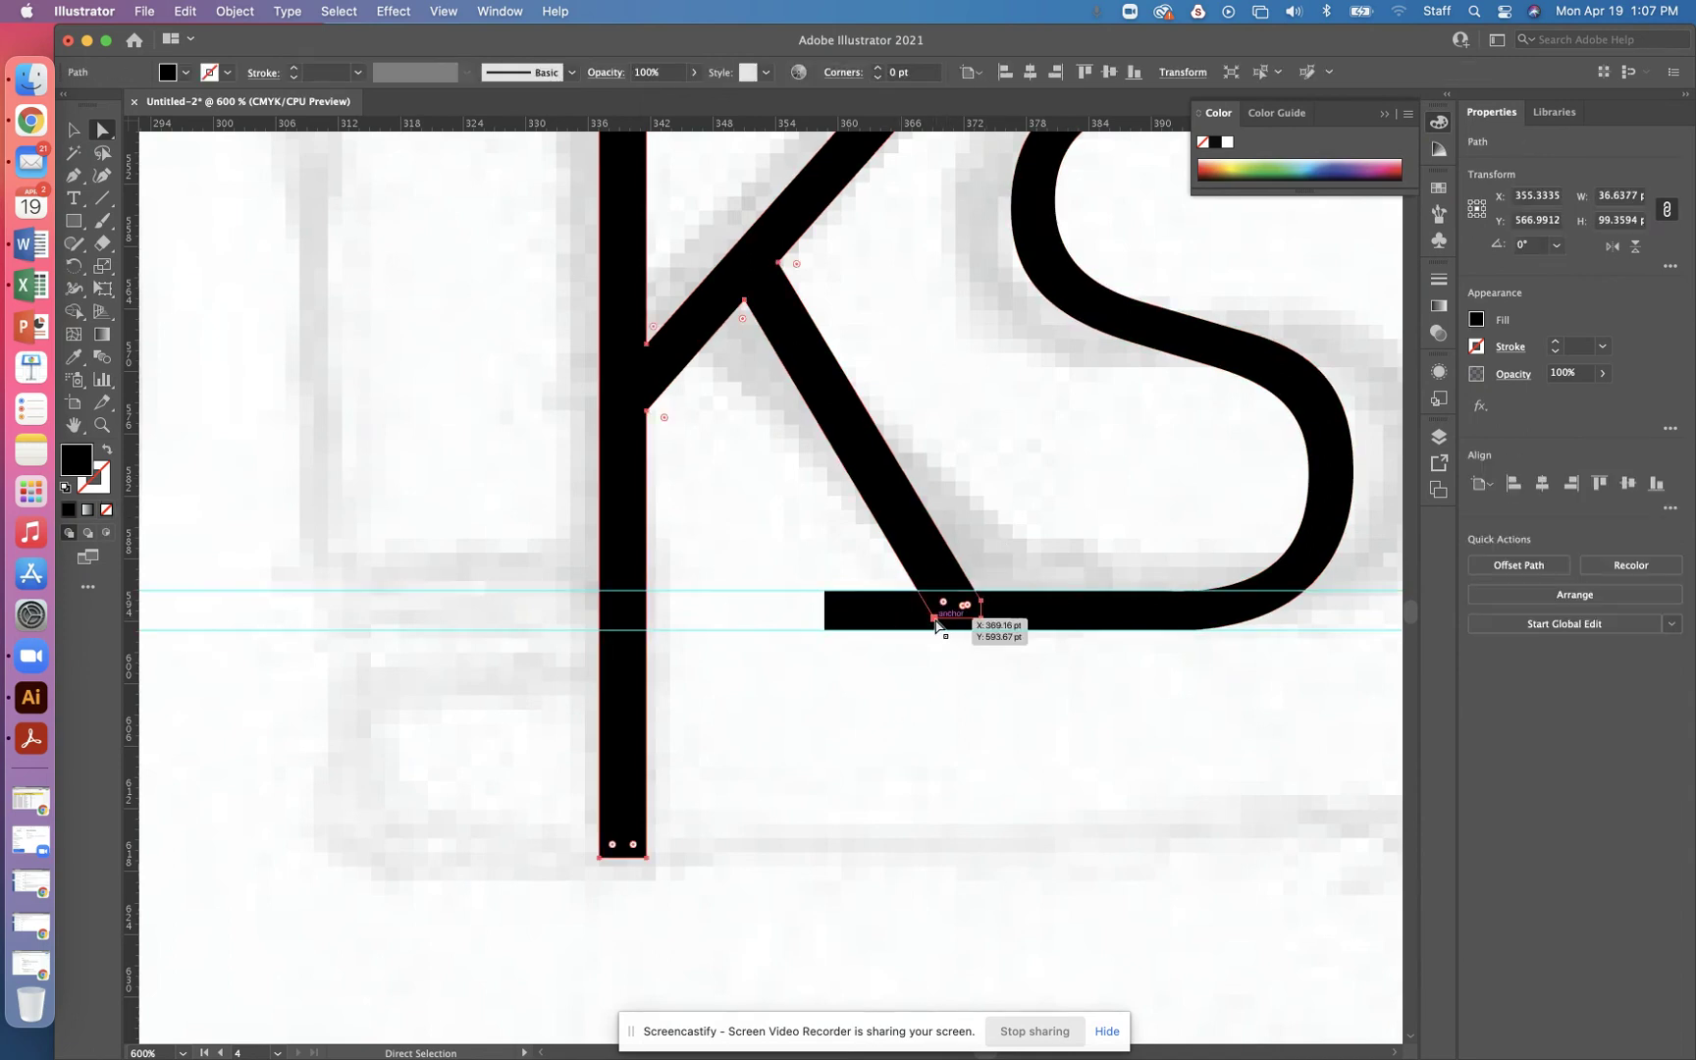
pyautogui.click(981, 601)
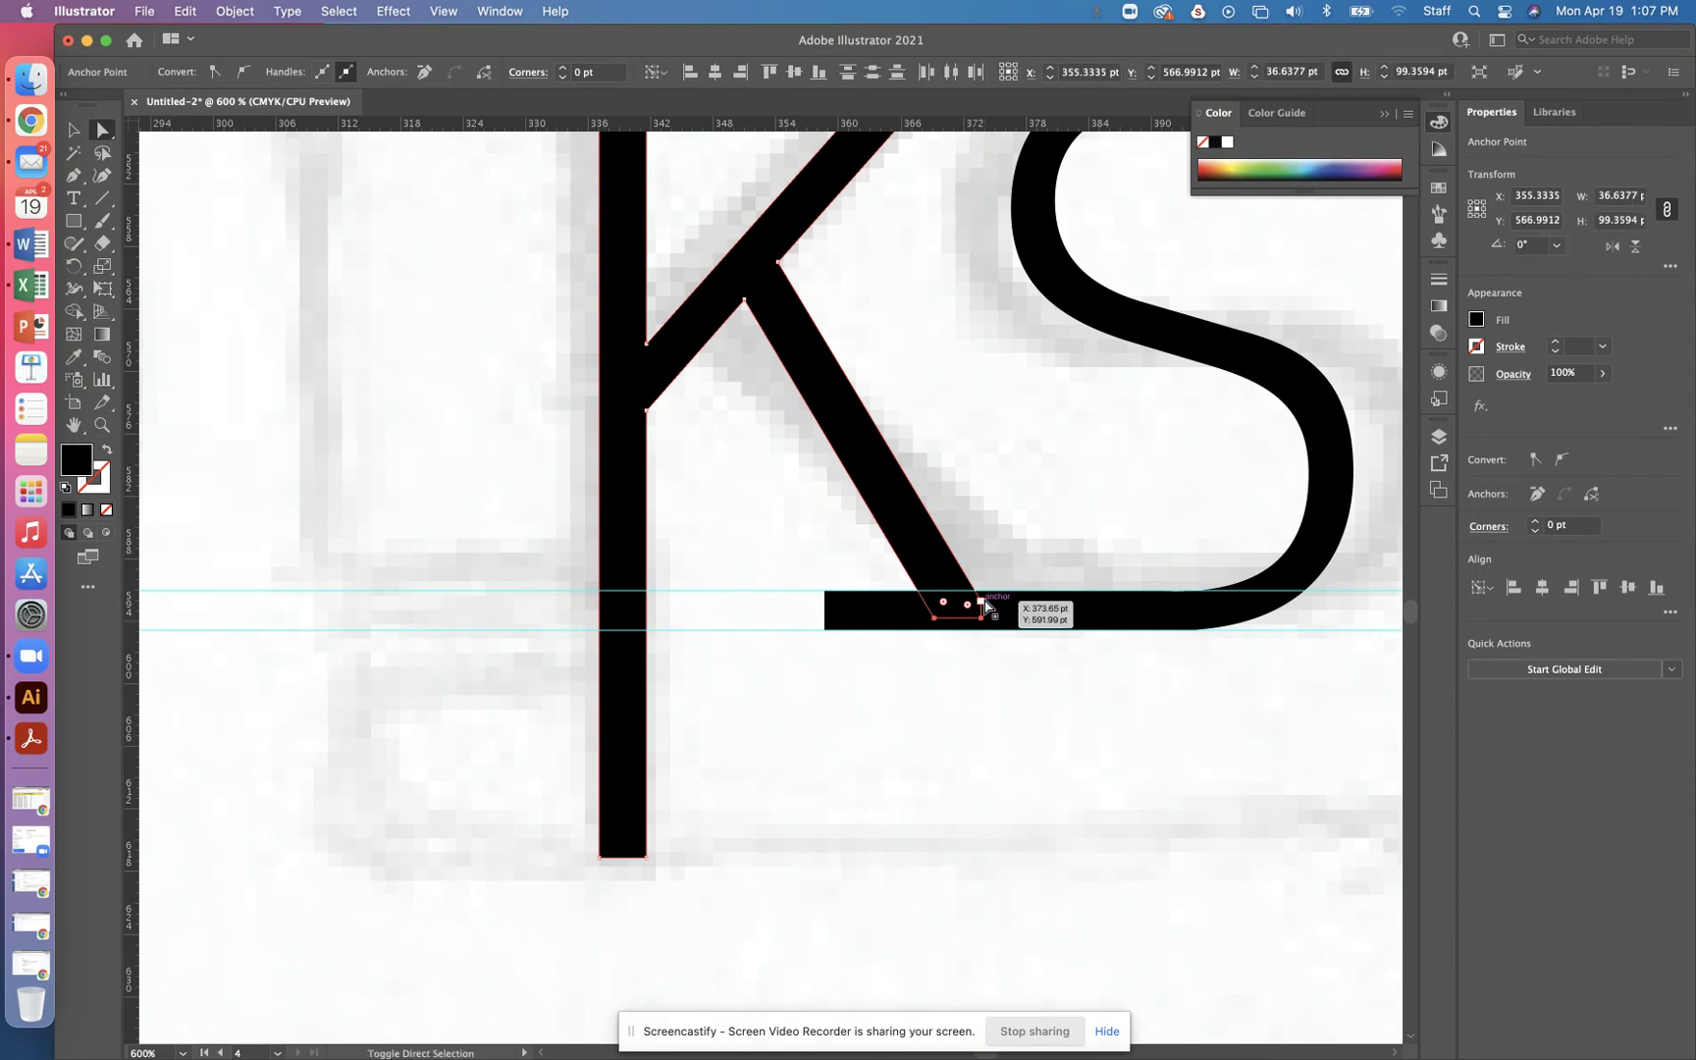
pyautogui.press('Right')
pyautogui.press('Down')
pyautogui.press('Right')
pyautogui.press('Down')
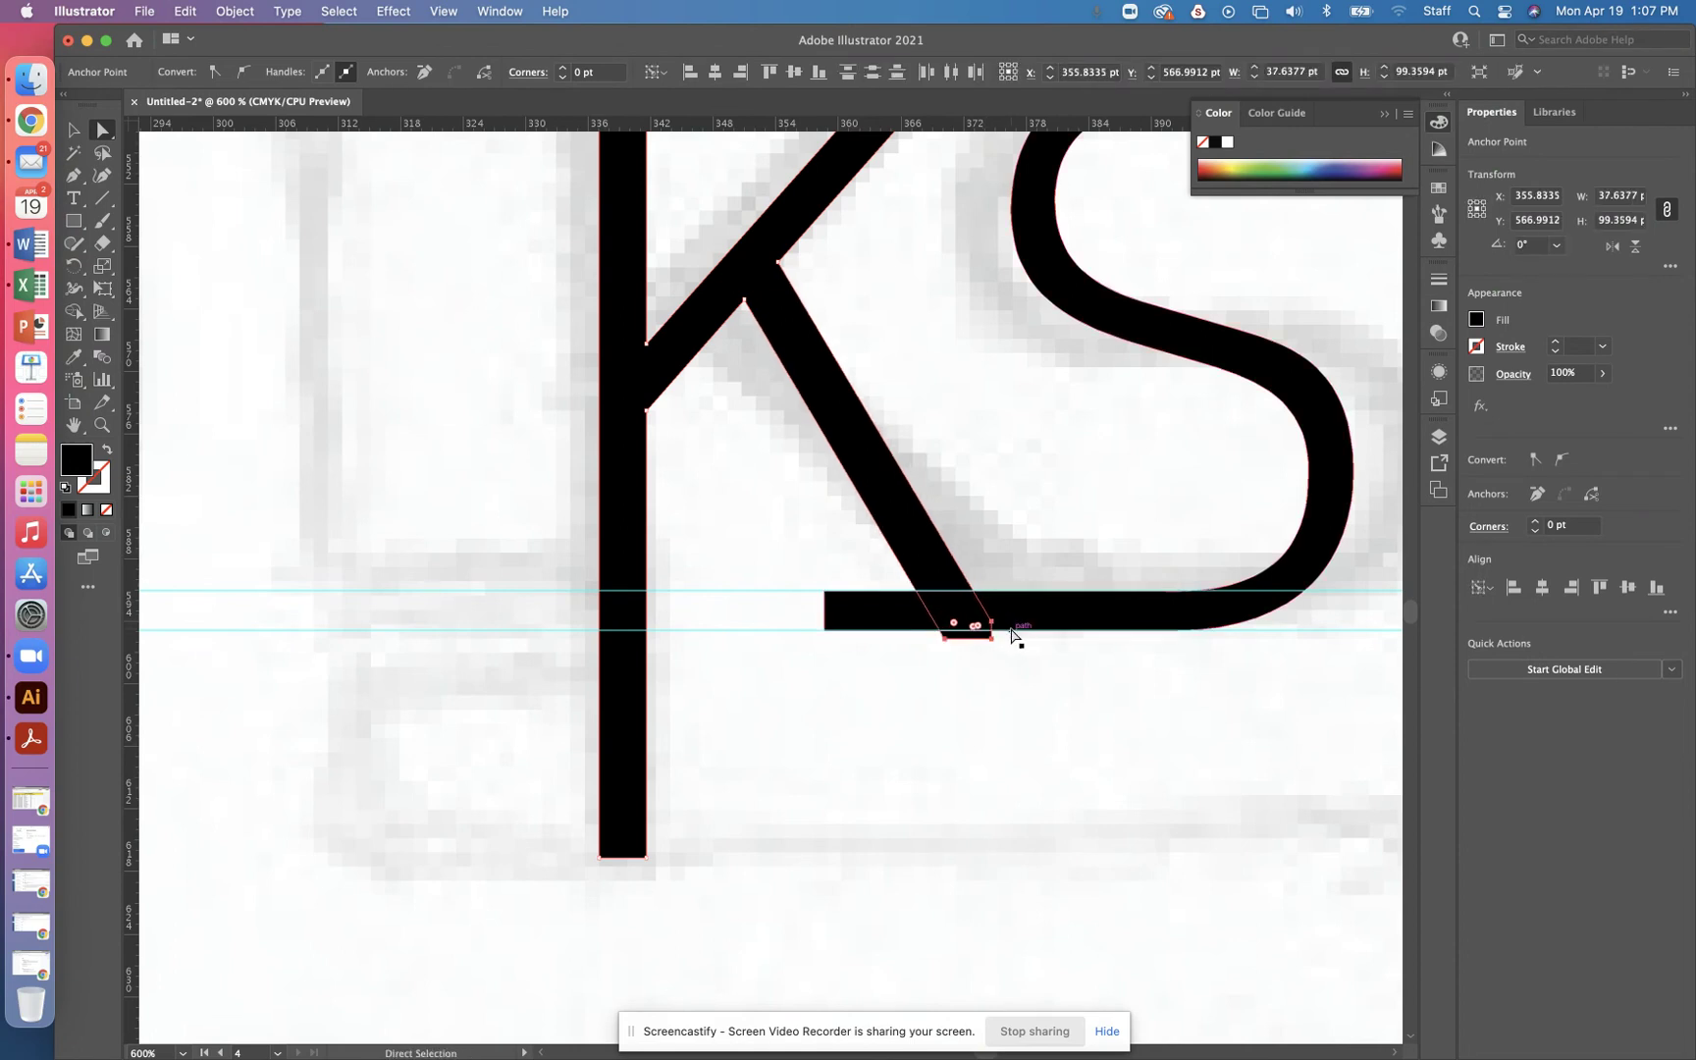
pyautogui.press('Down')
# Step: Remove the piece of the K's leg protruding below the S's lower bar with Shape Builder, and deselect the letters
pyautogui.moveTo(1026, 687); pyautogui.dragTo(886, 527)
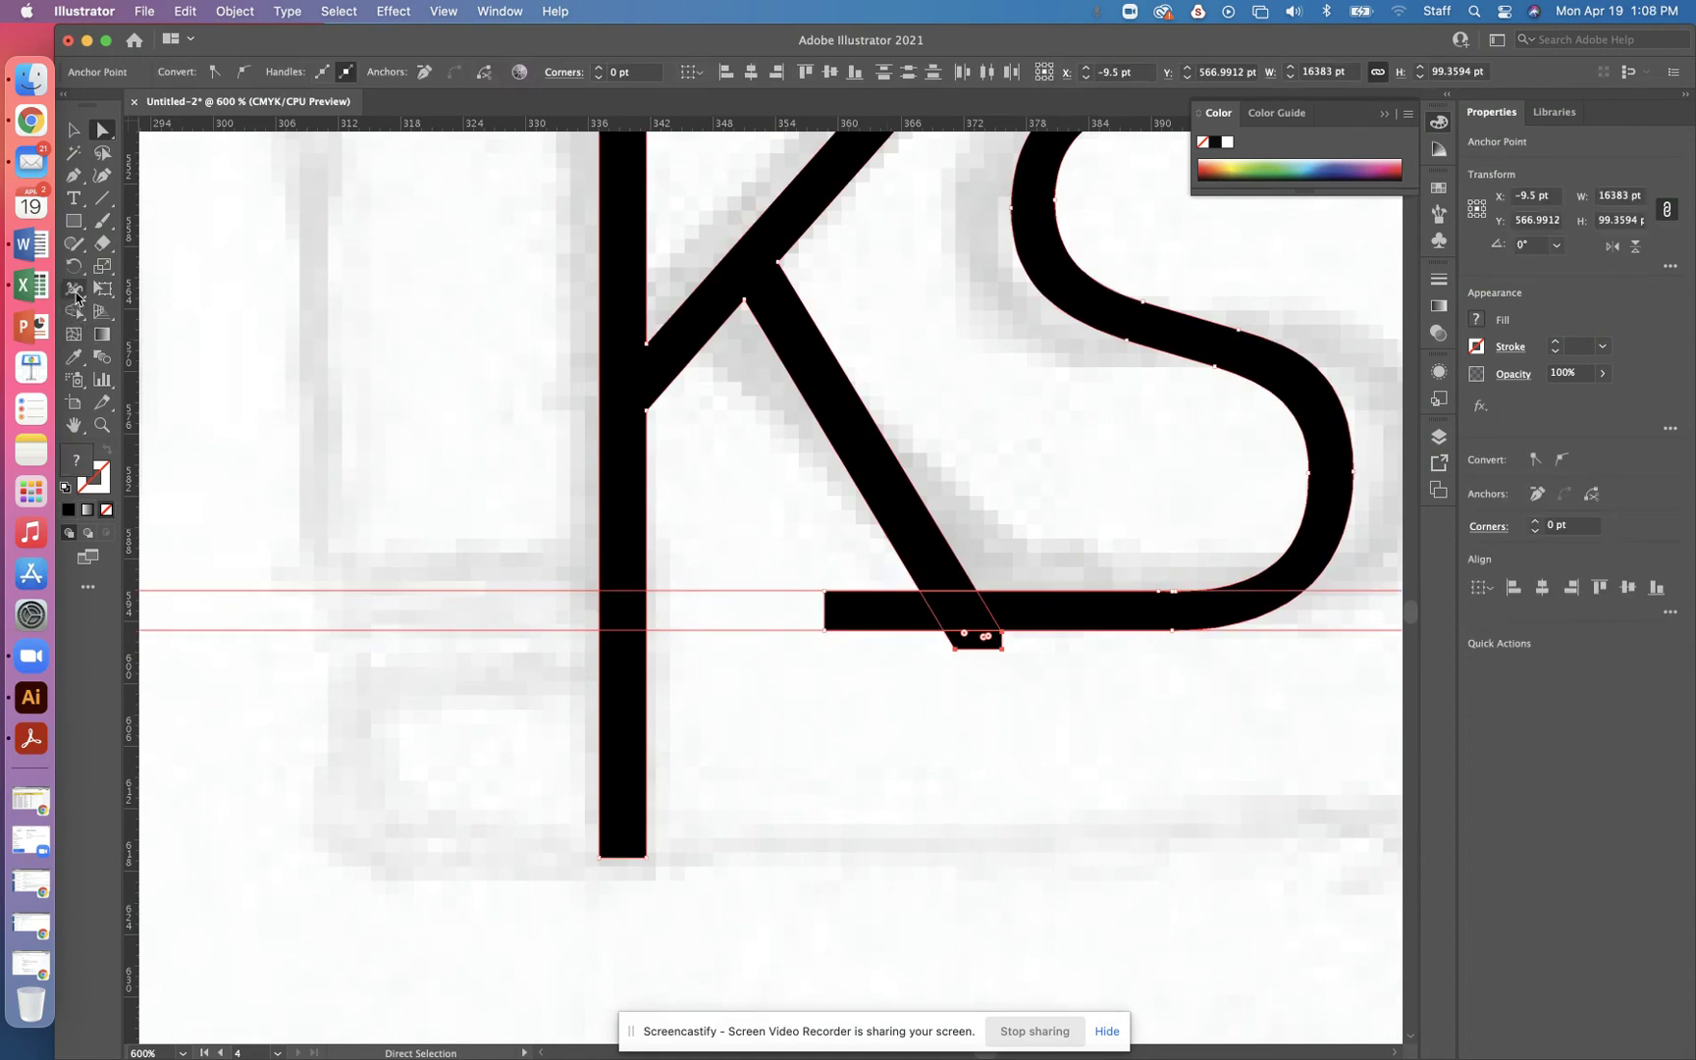
pyautogui.click(75, 311)
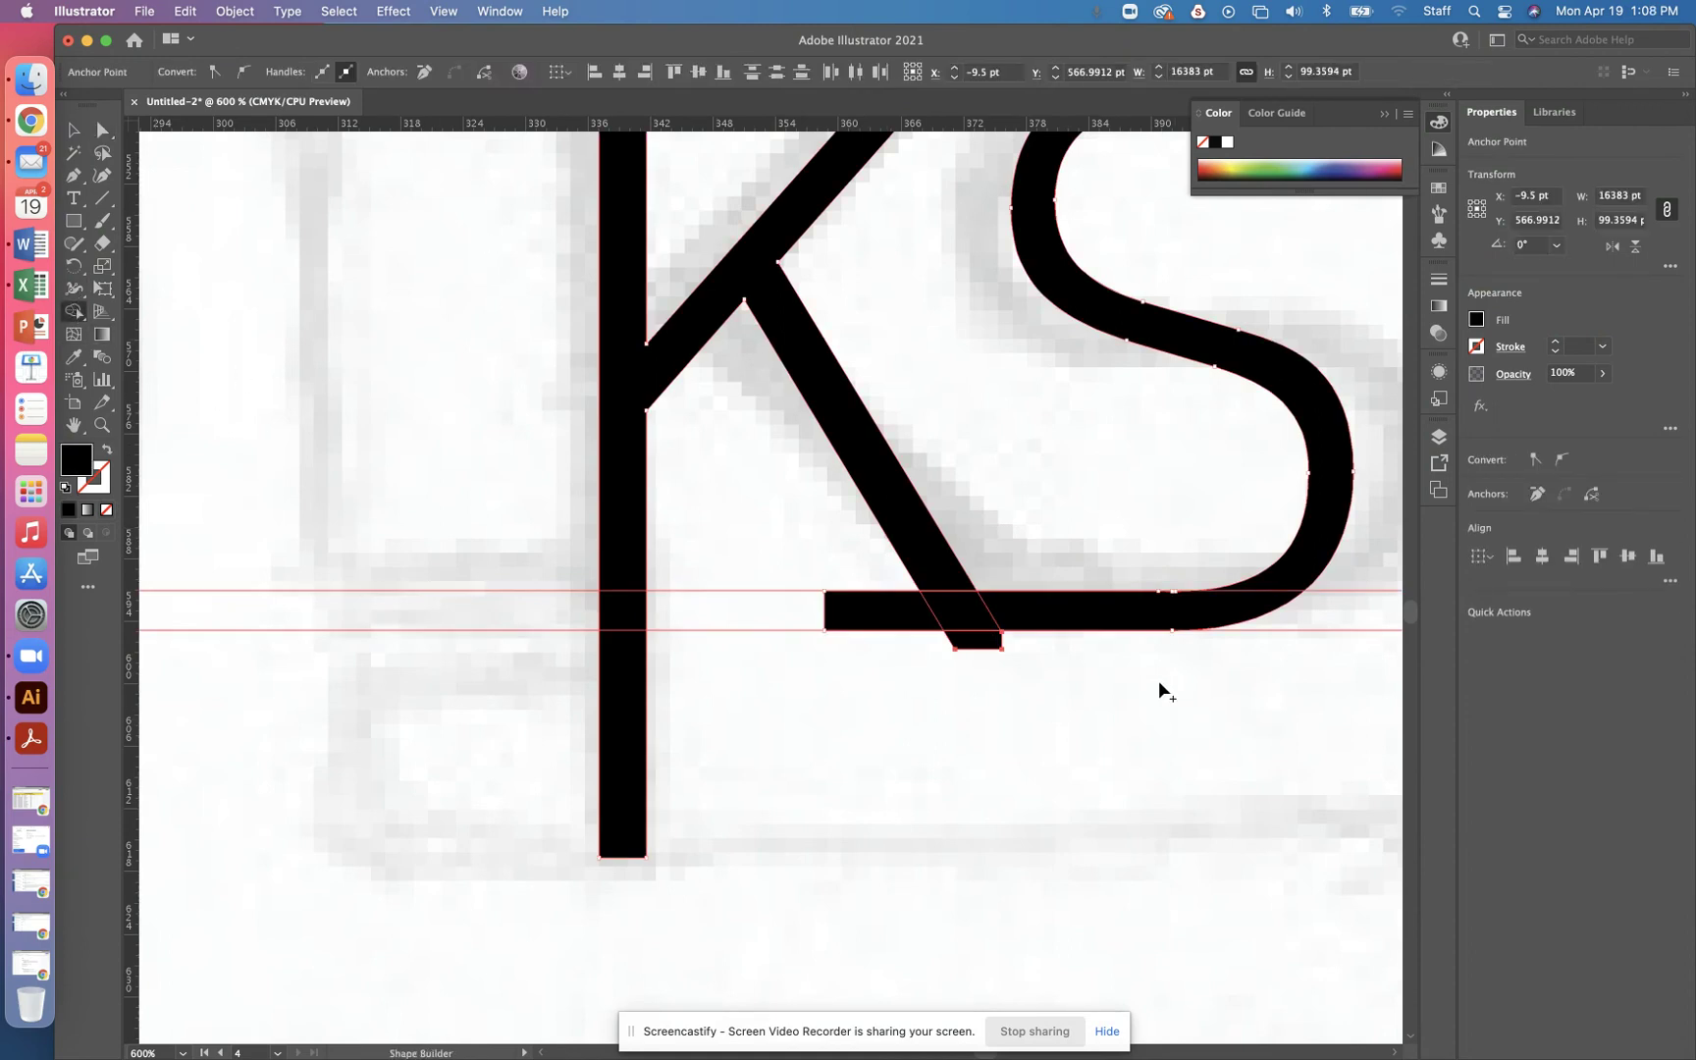
pyautogui.click(975, 641)
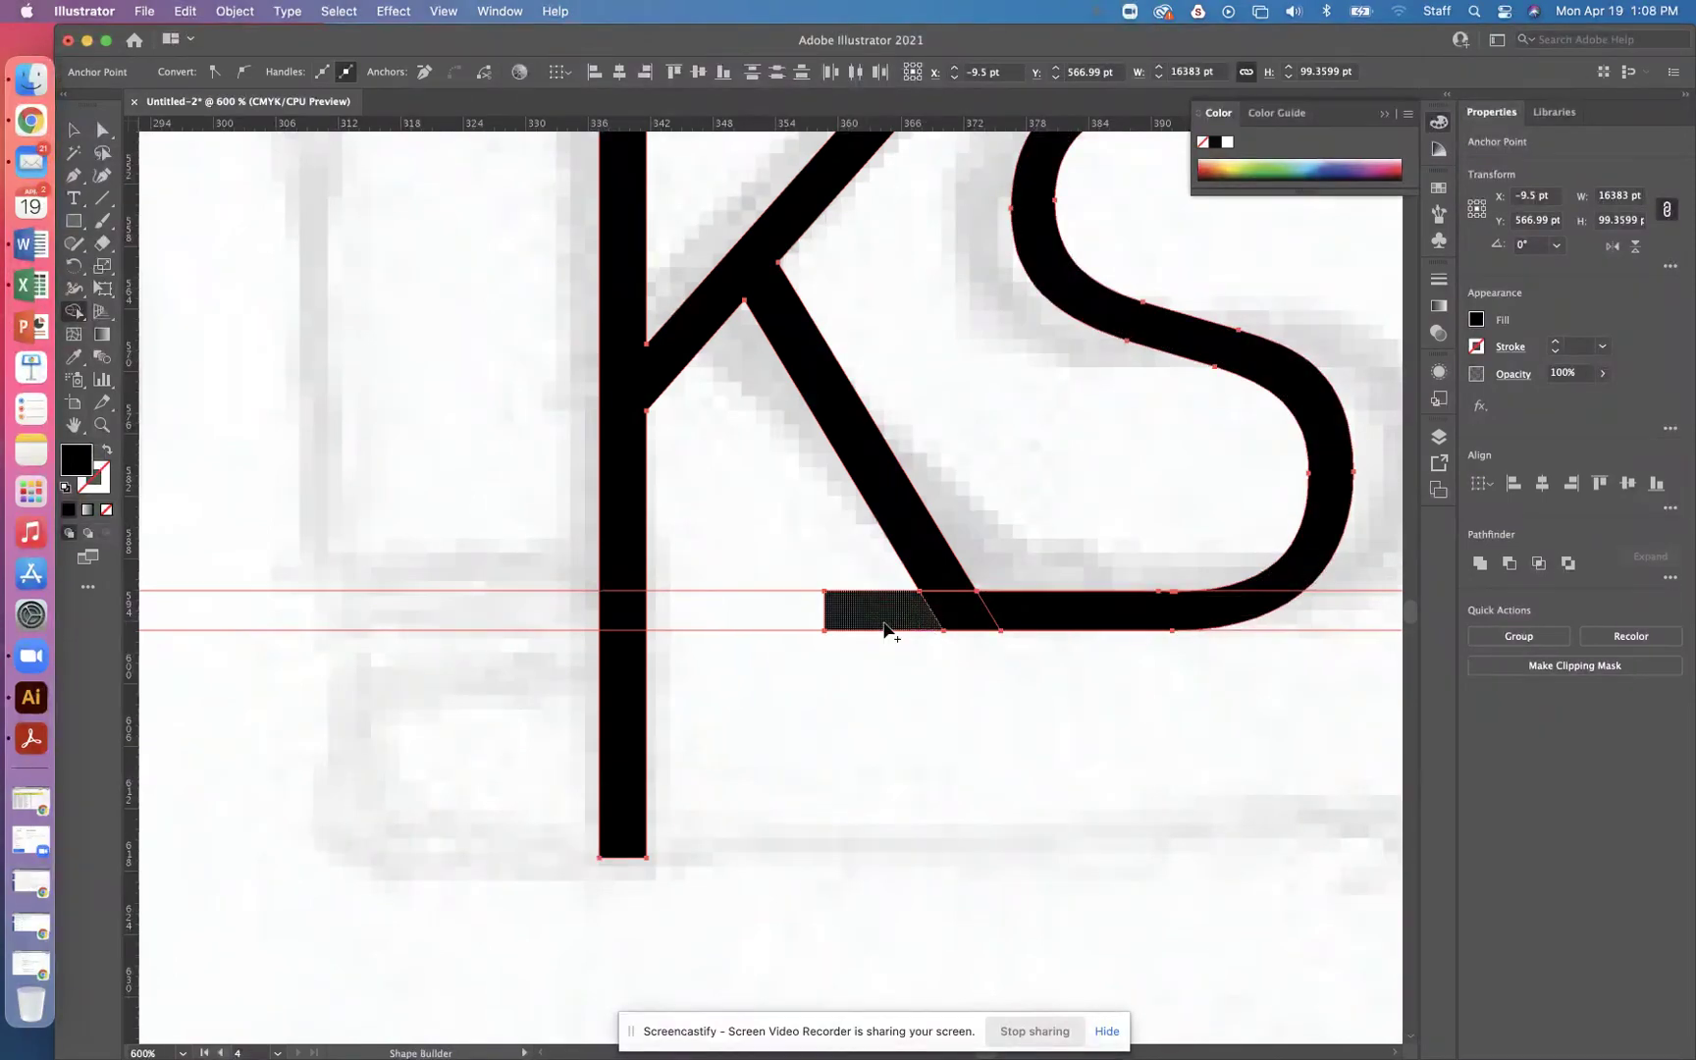
pyautogui.click(74, 130)
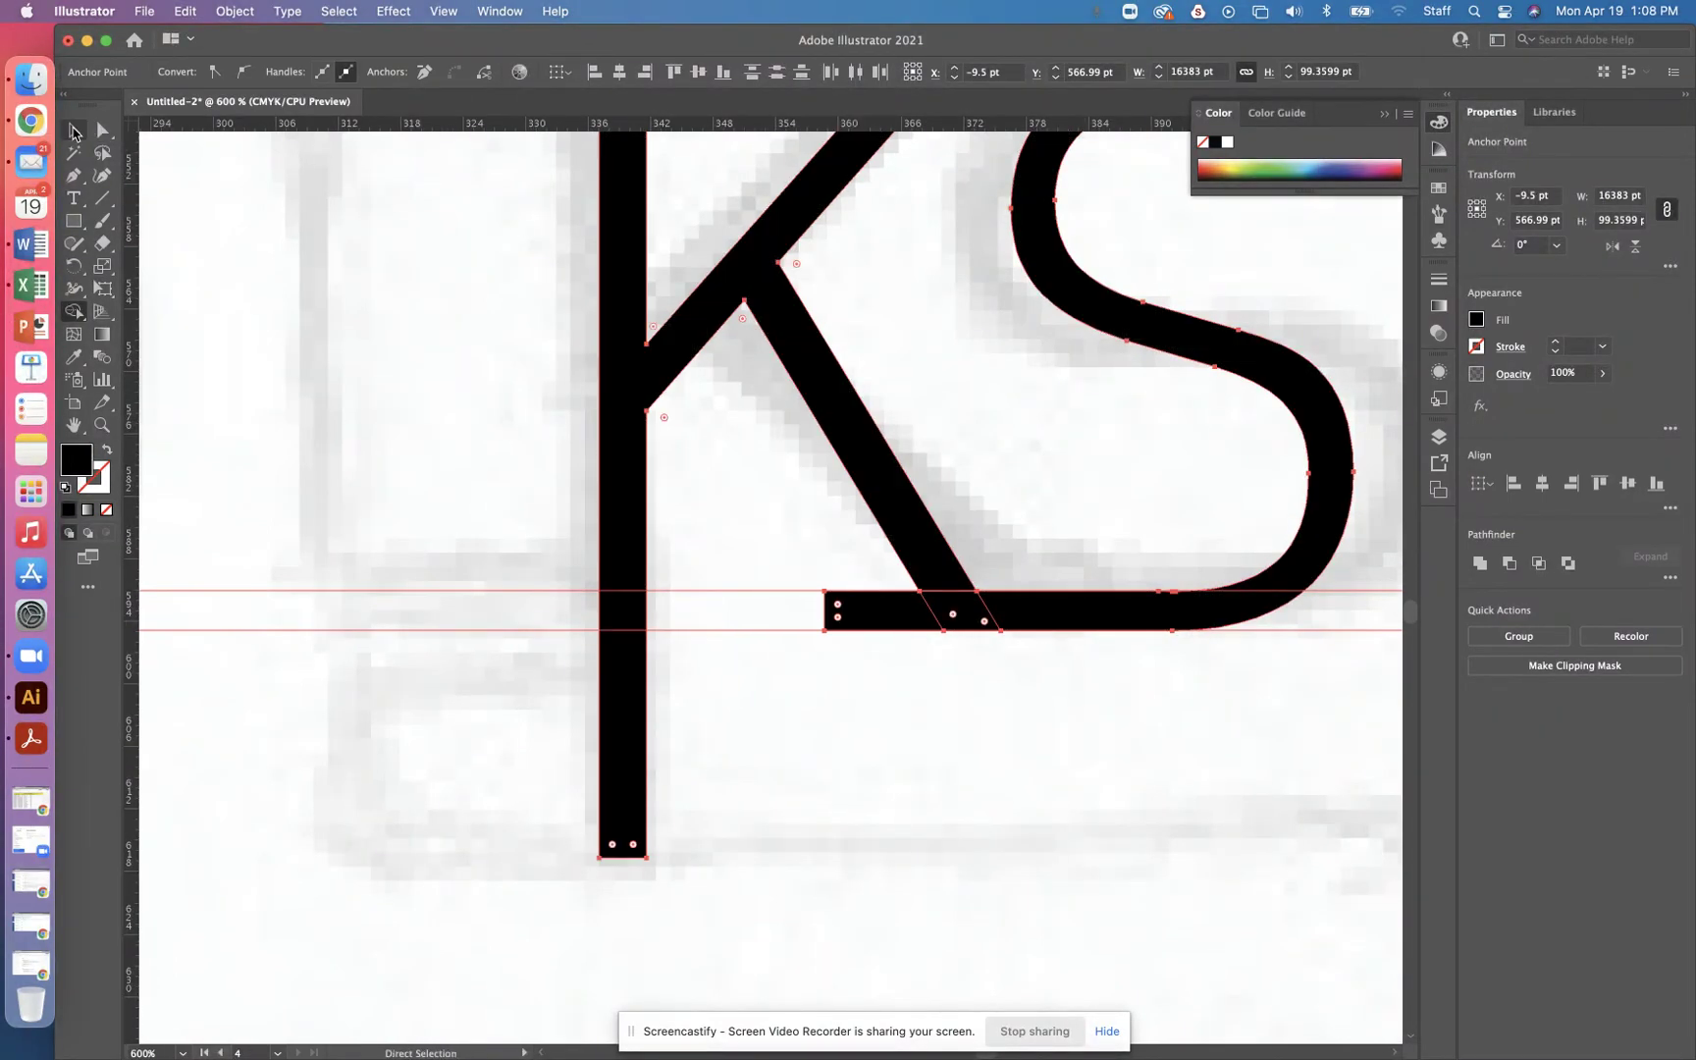
pyautogui.click(347, 296)
# Step: Shorten the S's upper bar by moving its right-end anchor points 40 pt to the left, to the sketched box's edge
pyautogui.press('super+minus')
pyautogui.press('super+minus')
pyautogui.press('super+minus')
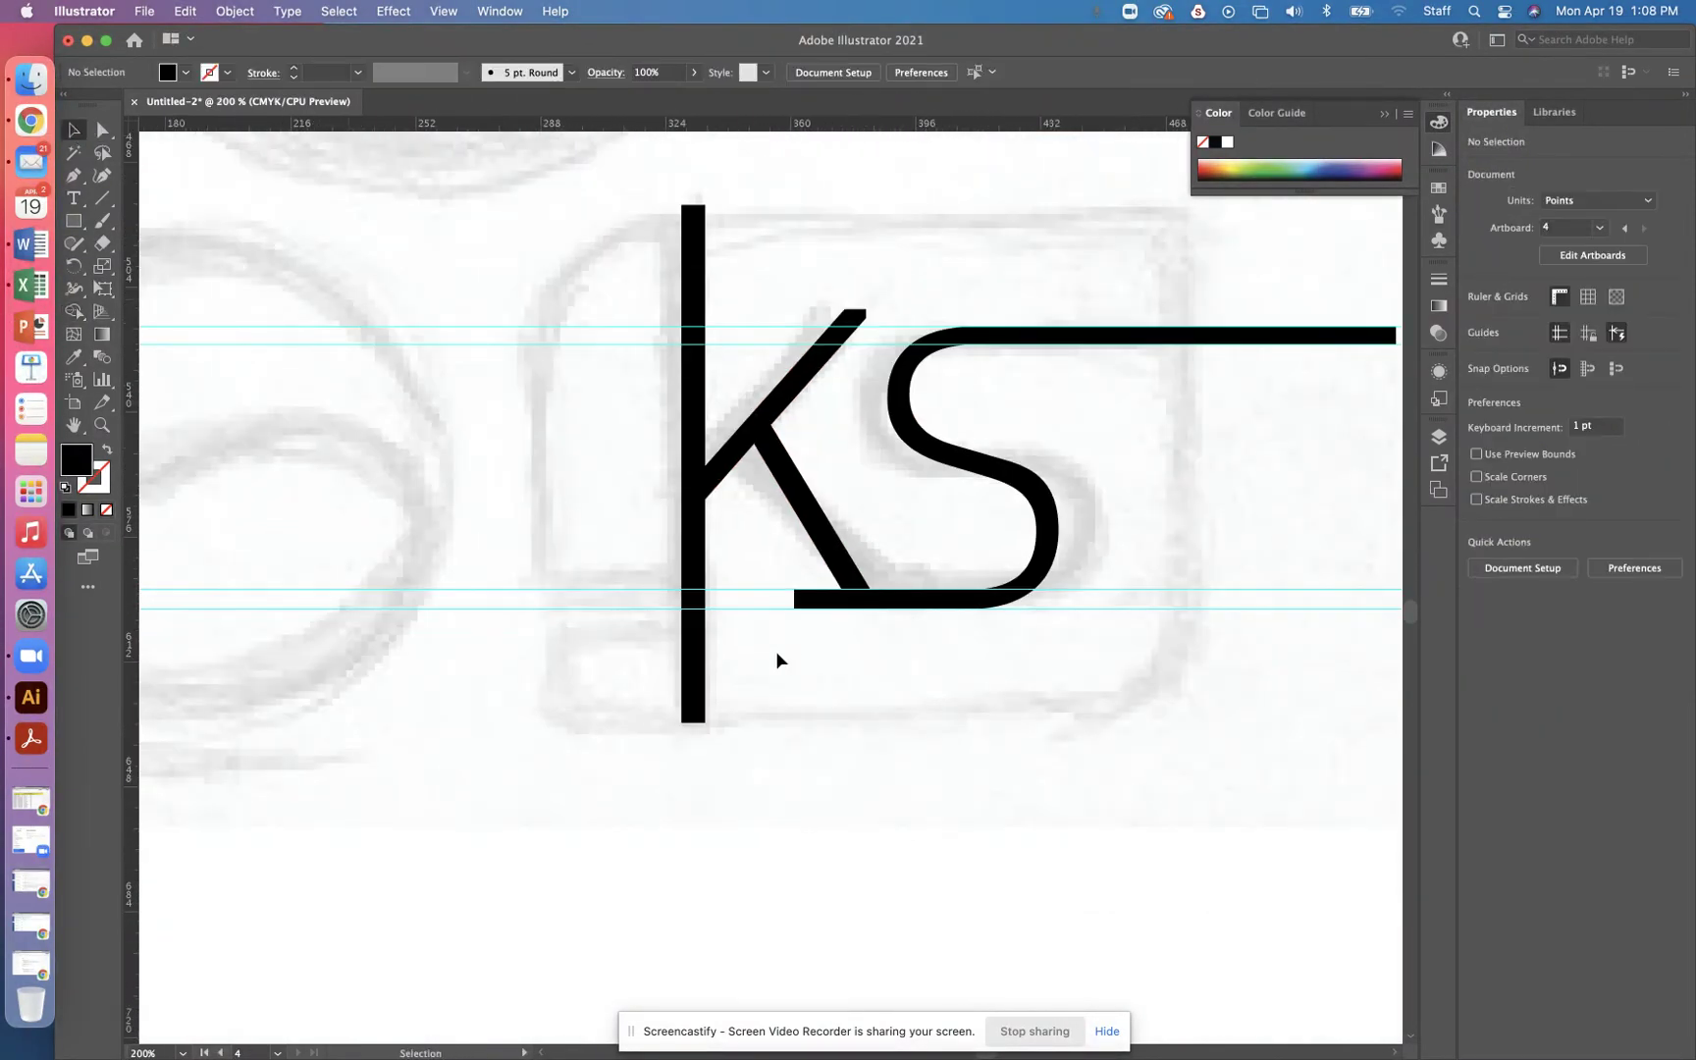
pyautogui.moveTo(638, 605); pyautogui.dragTo(592, 642)
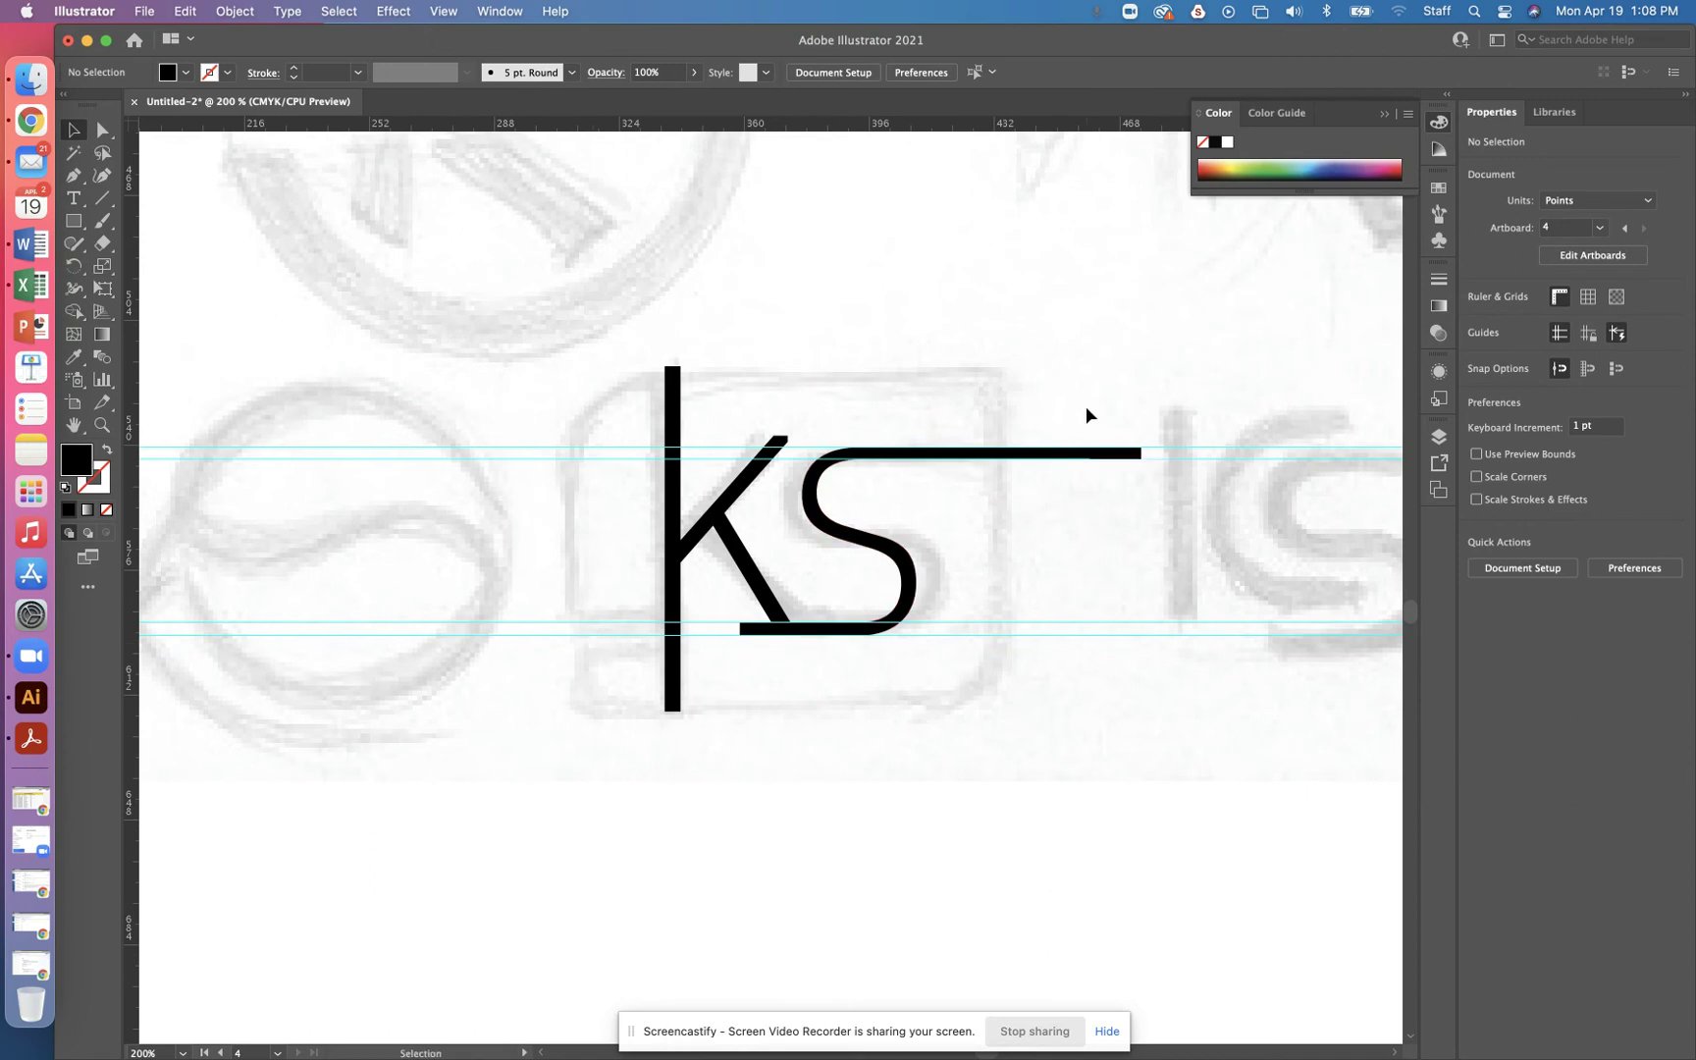
pyautogui.click(1127, 453)
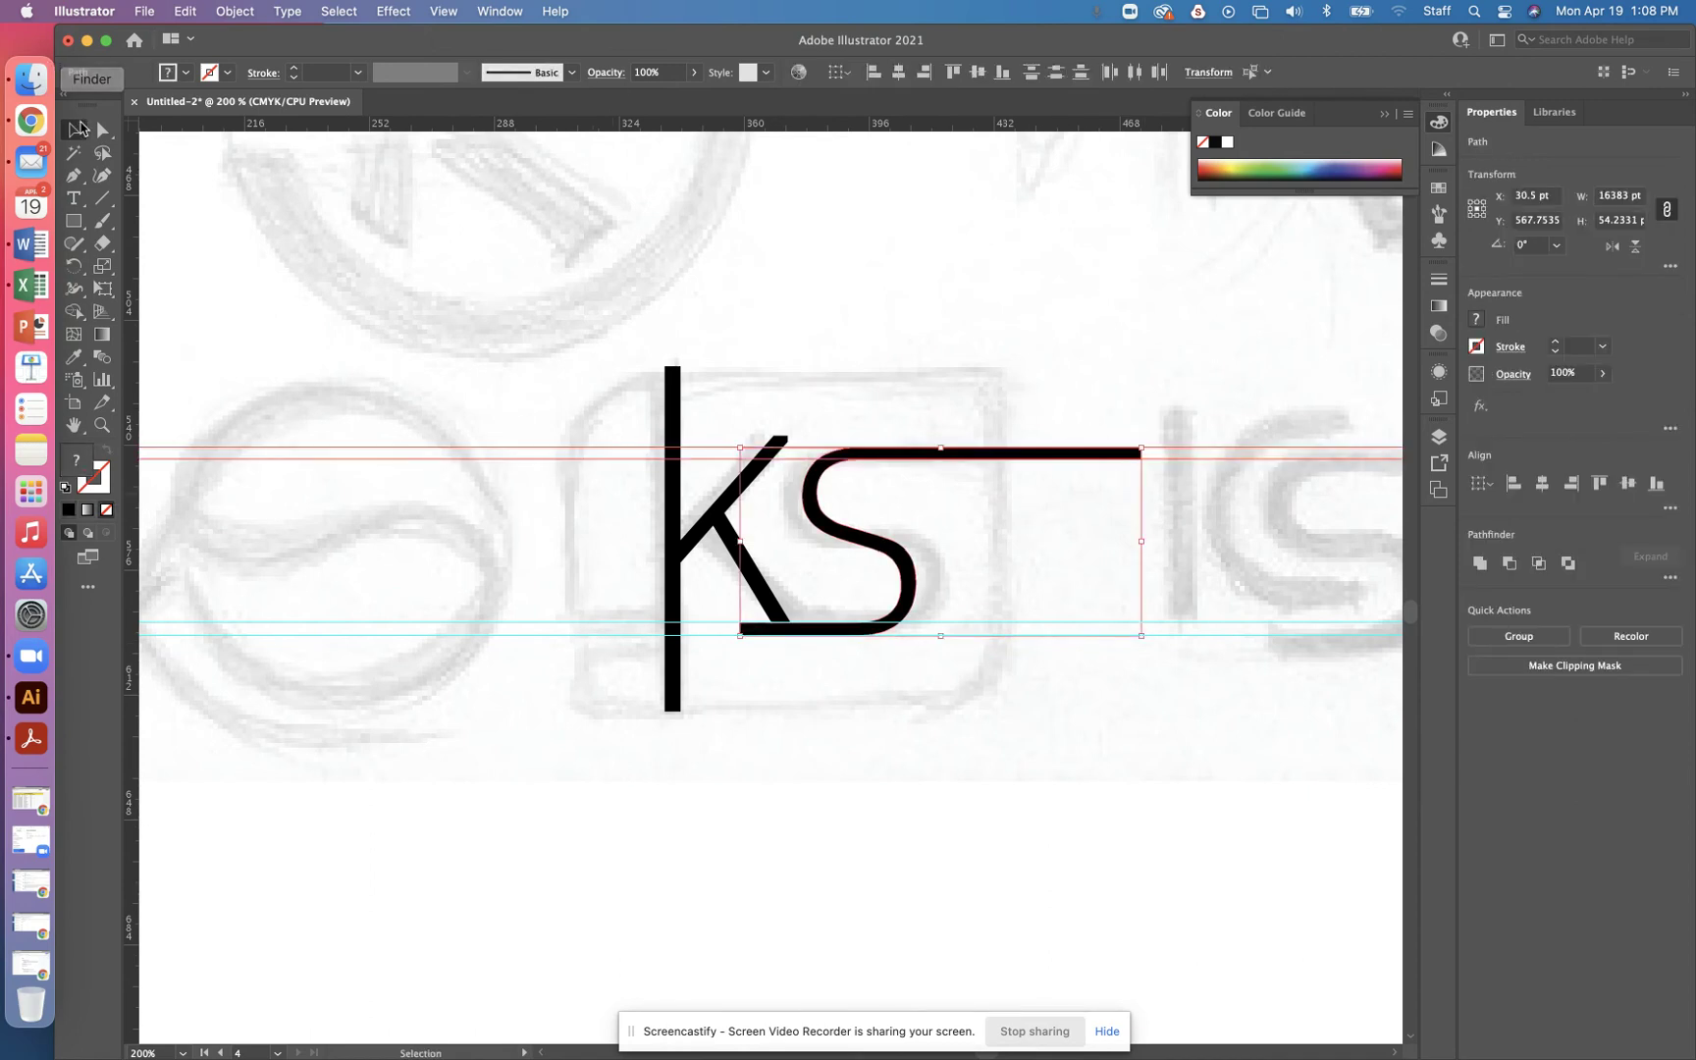
pyautogui.click(102, 130)
pyautogui.moveTo(1146, 434); pyautogui.dragTo(1129, 497)
pyautogui.hotkey('shift', 'Left')
pyautogui.hotkey('shift', 'Left')
pyautogui.hotkey('shift', 'Left')
pyautogui.hotkey('shift', 'Left')
pyautogui.hotkey('shift', 'Left')
pyautogui.hotkey('shift', 'Right')
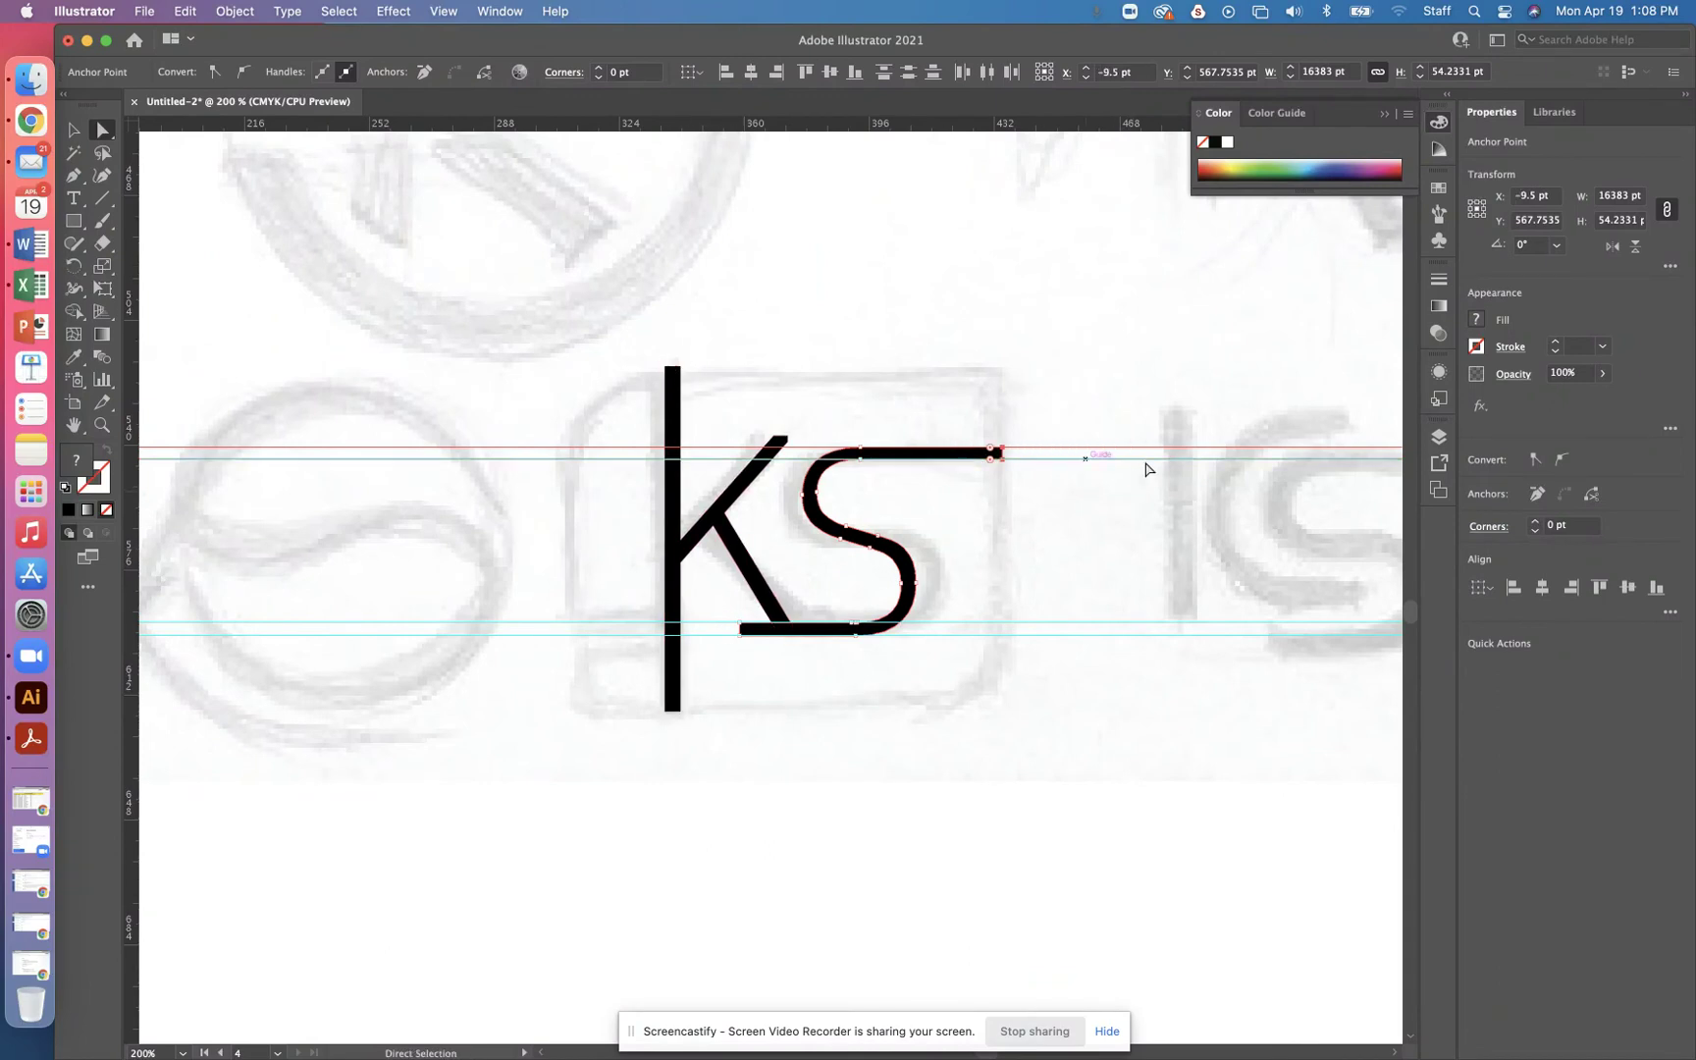
# Step: Draw an unfilled, black-outlined rectangle about 127 by 96 pt over the sketched box, and round all its corners to about 31 pt
pyautogui.moveTo(74, 221); pyautogui.dragTo(176, 222)
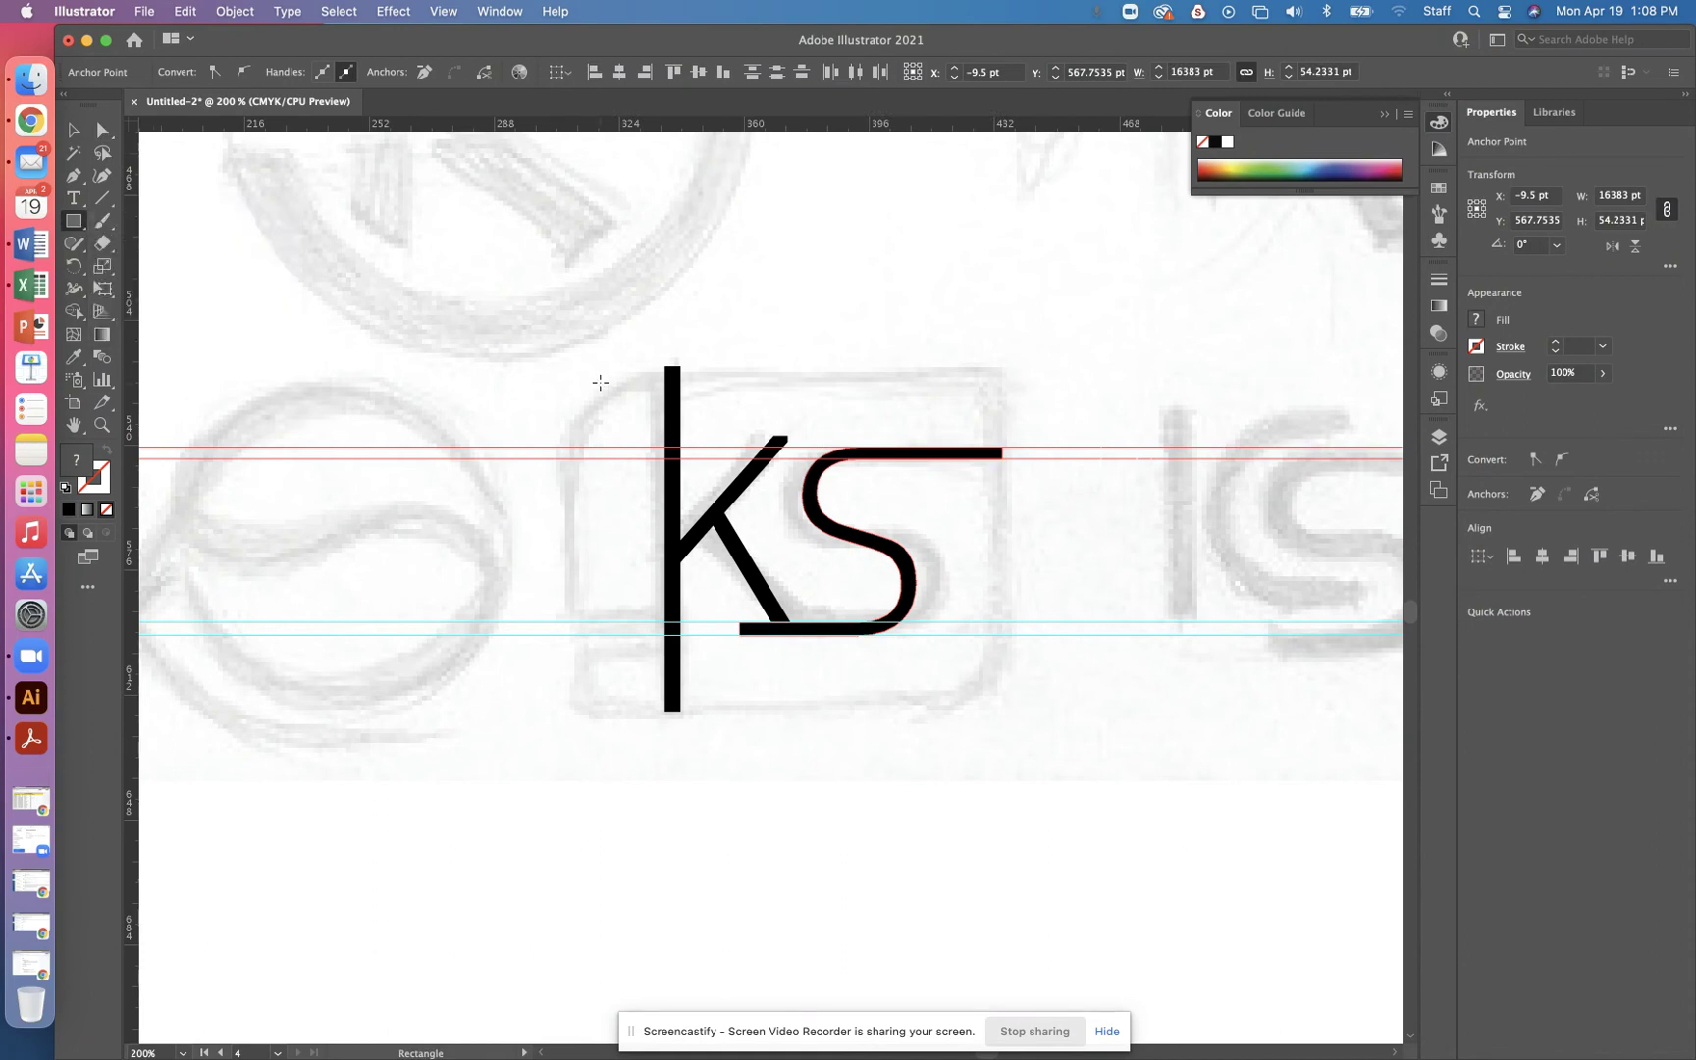
pyautogui.moveTo(563, 371); pyautogui.dragTo(994, 700)
pyautogui.press('a')
pyautogui.click(108, 452)
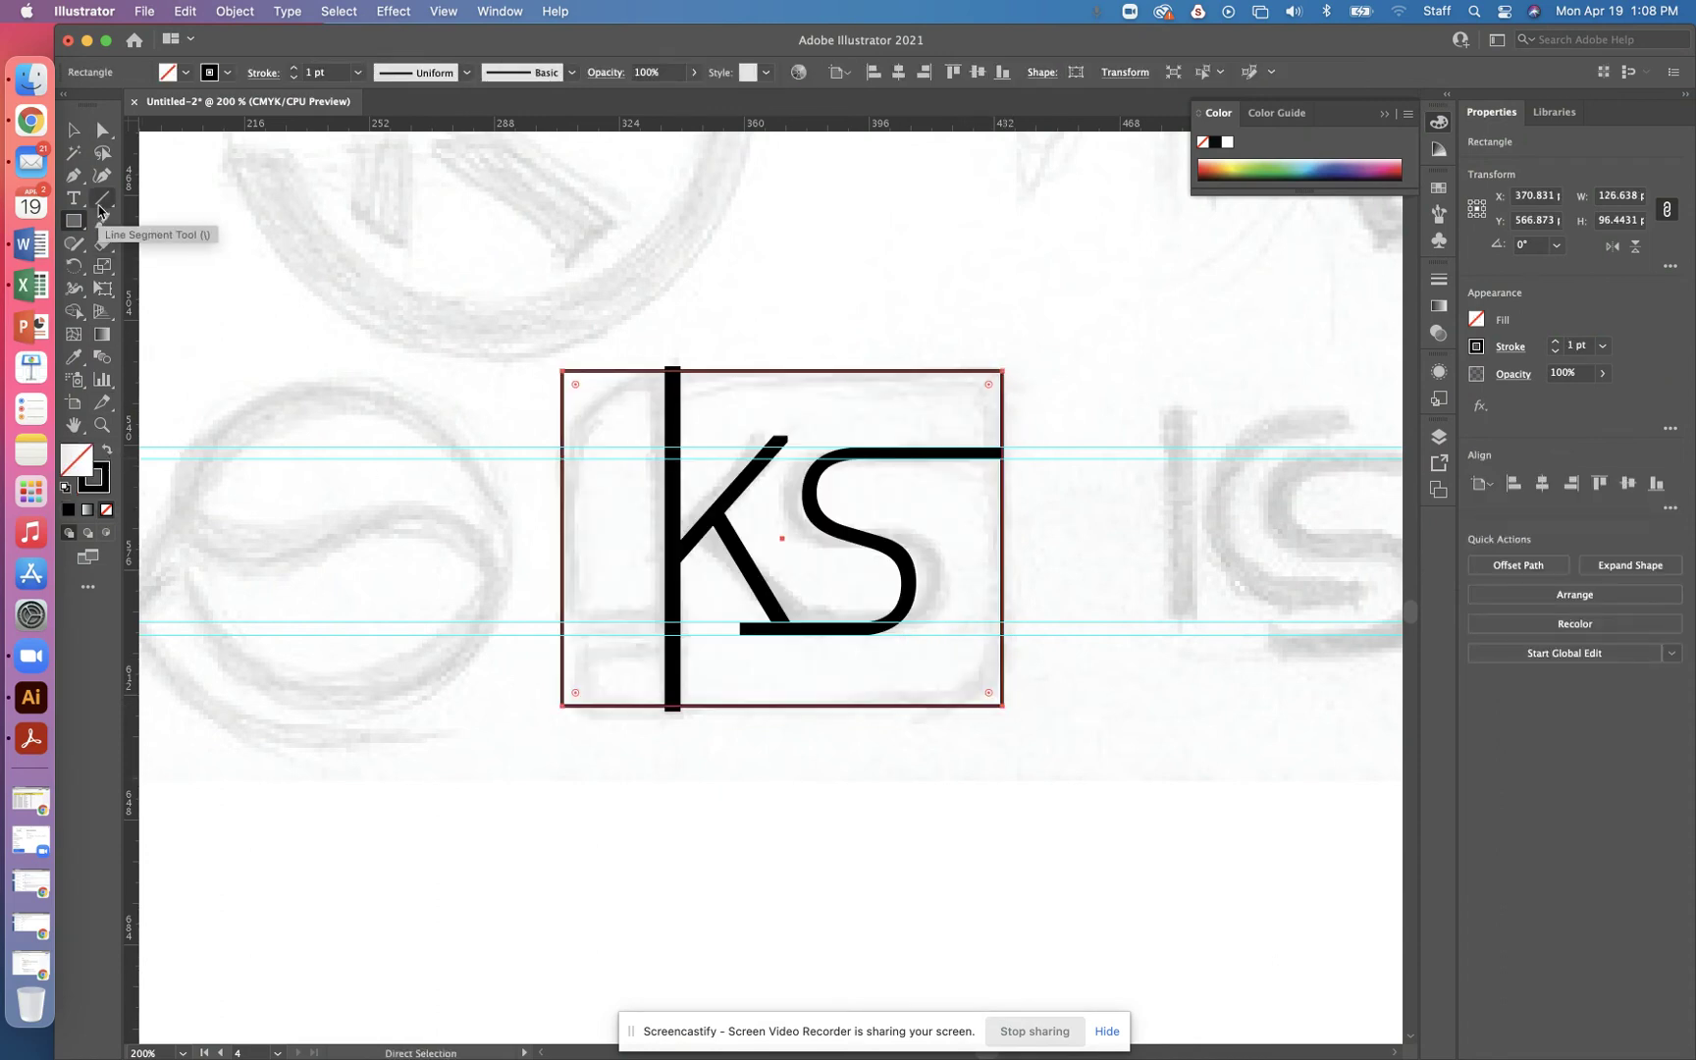
pyautogui.click(73, 130)
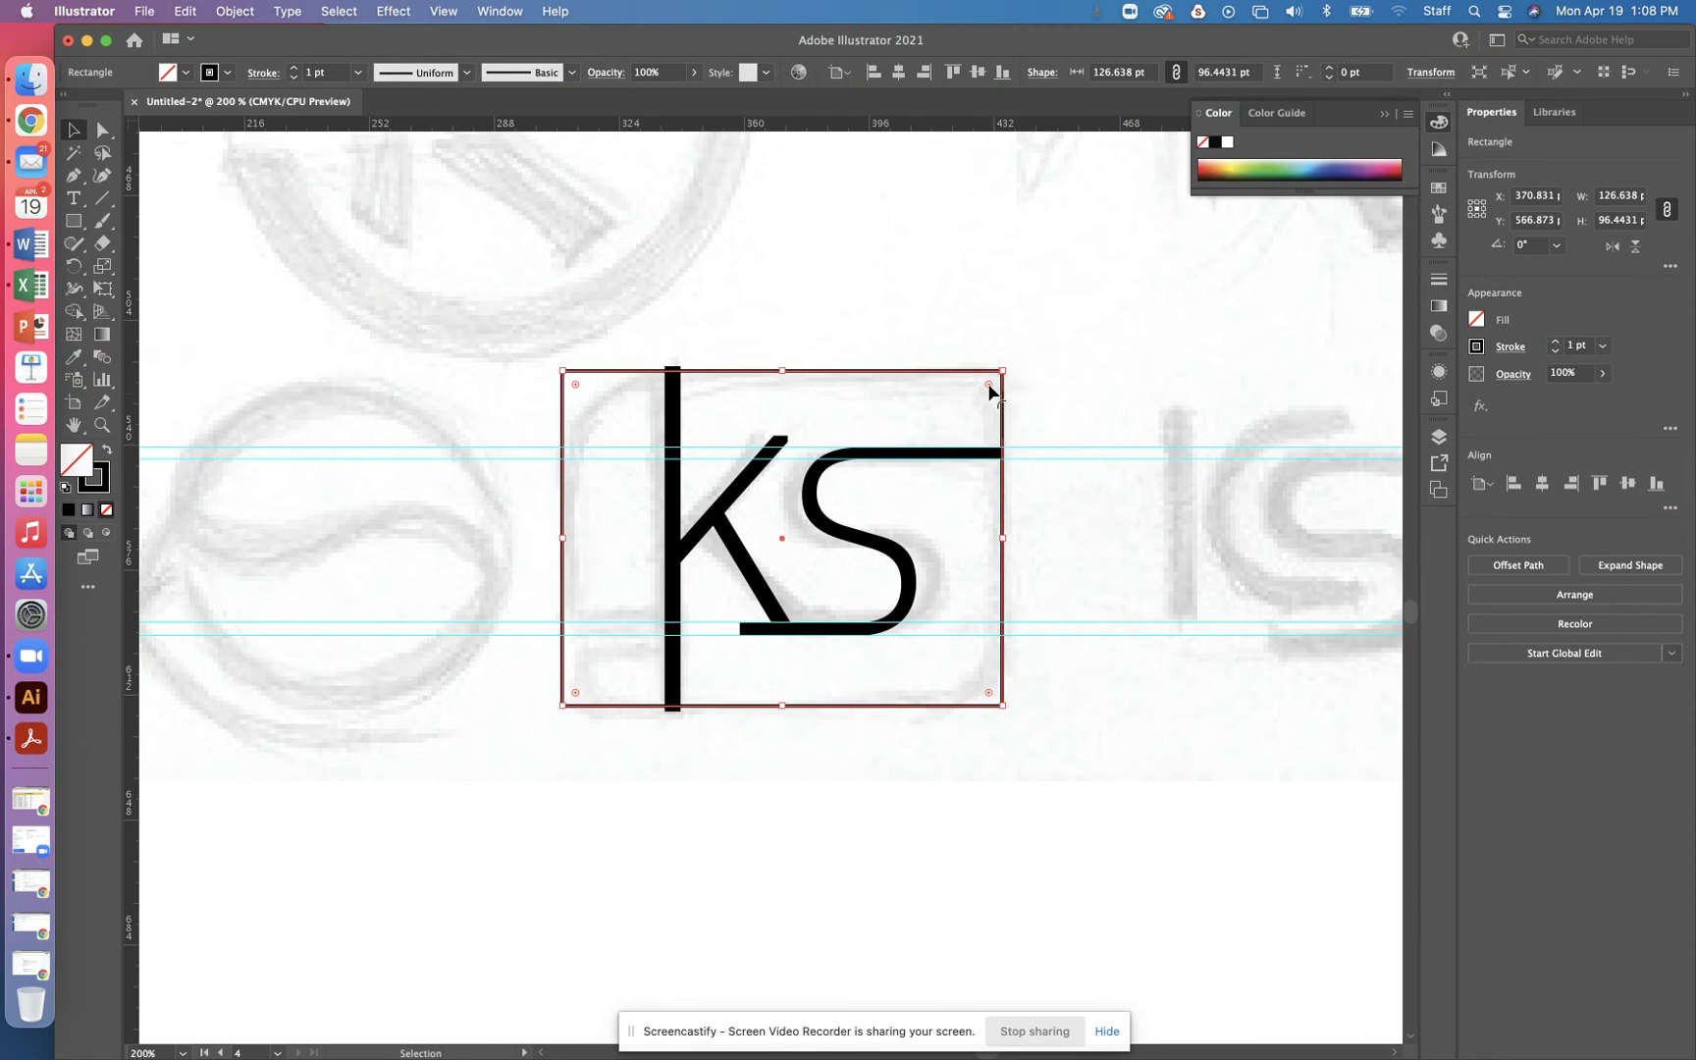
pyautogui.moveTo(990, 390); pyautogui.dragTo(877, 462)
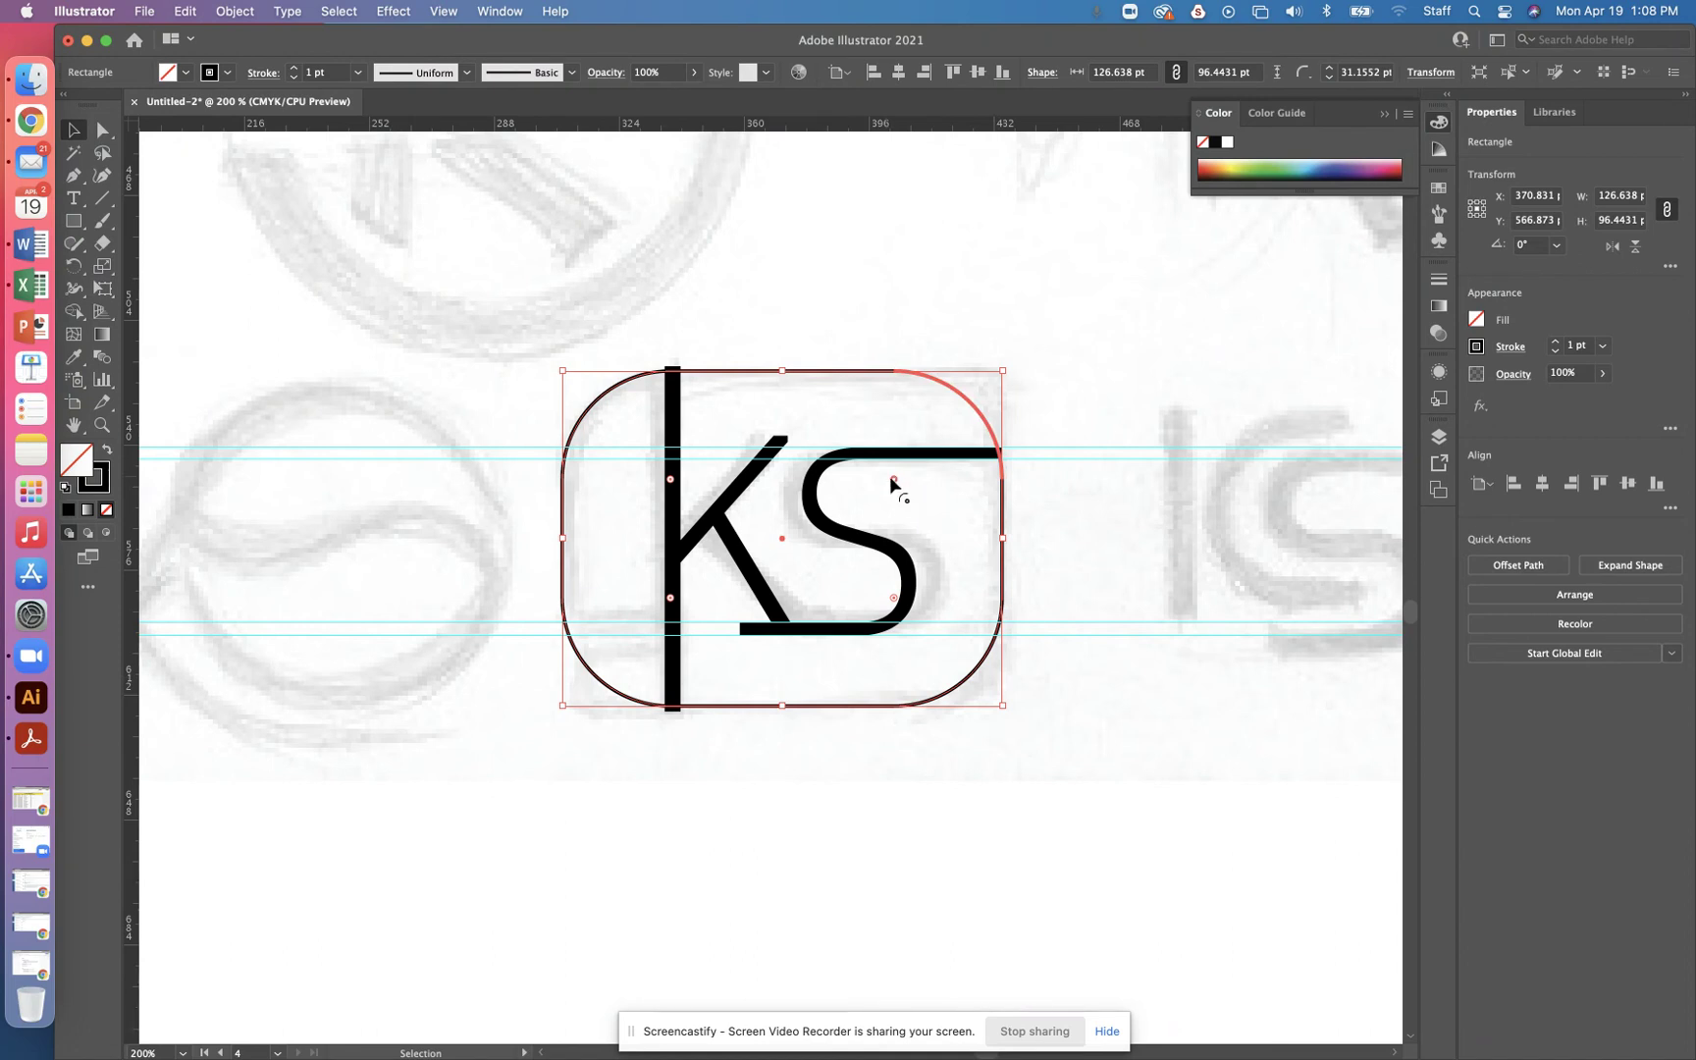
# Step: Turn only the rectangle's upper-right corner back into a square corner
pyautogui.press('a')
pyautogui.press('super+equal')
pyautogui.press('super+equal')
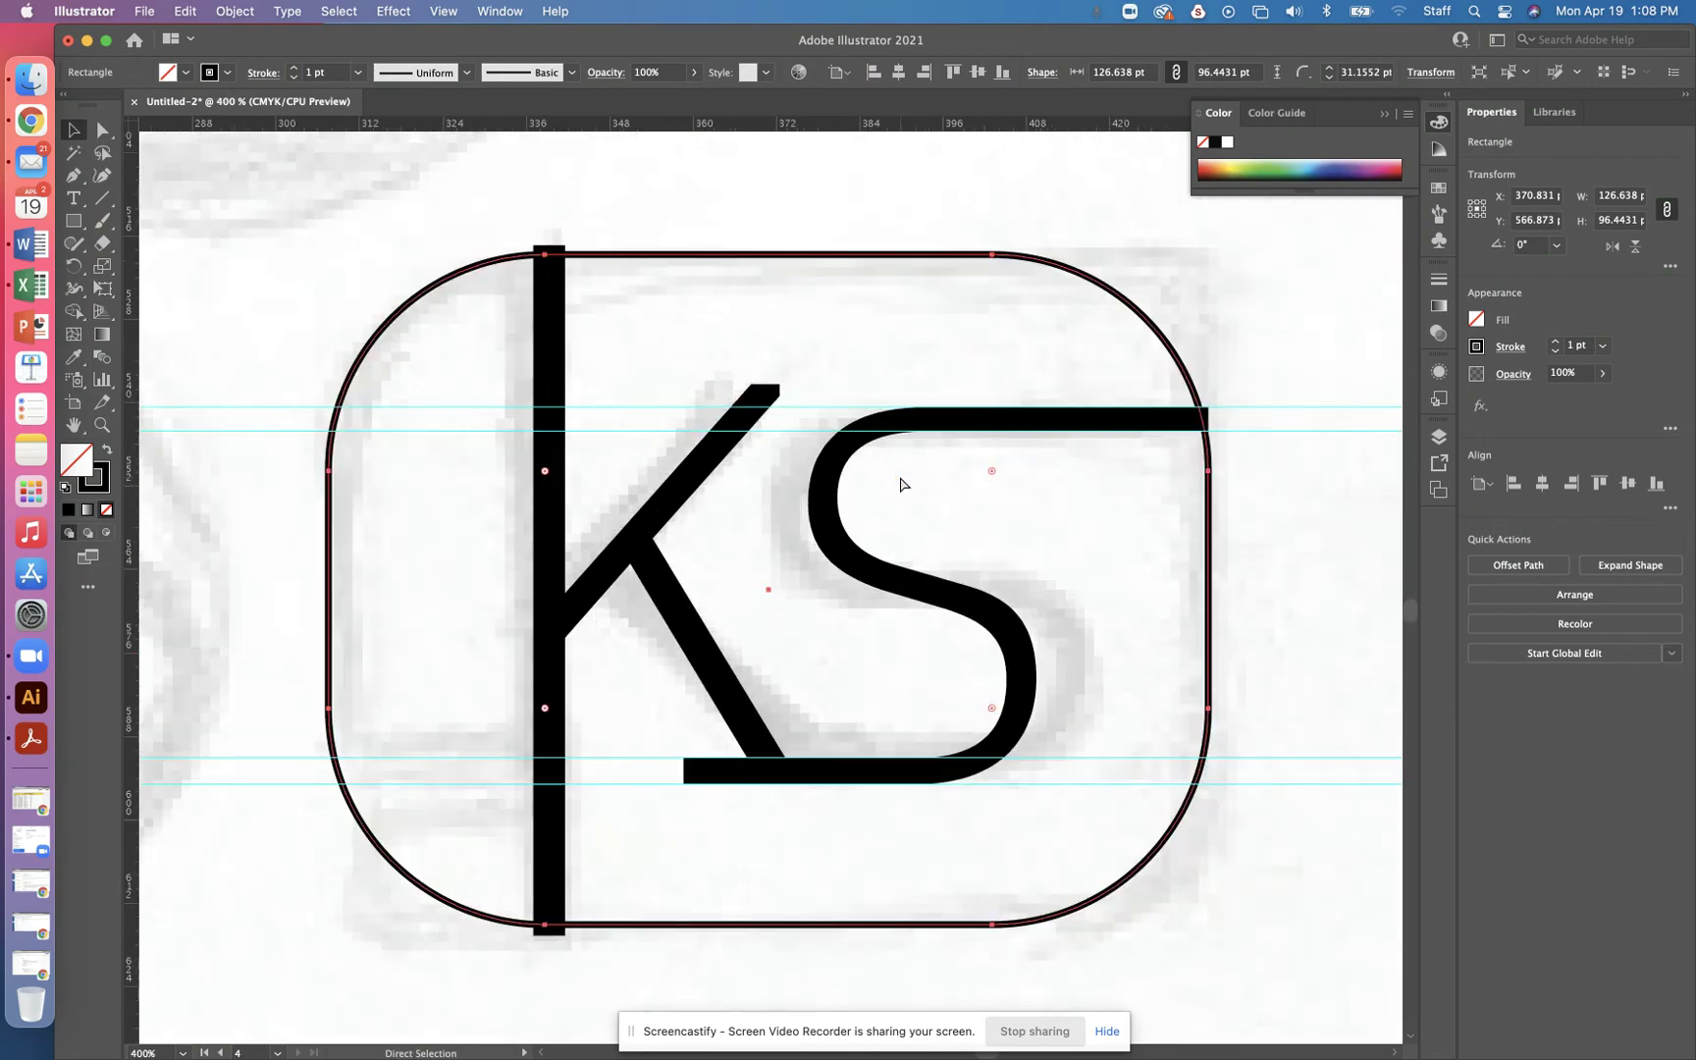
pyautogui.press('super+equal')
pyautogui.press('super+equal')
pyautogui.press('super+equal')
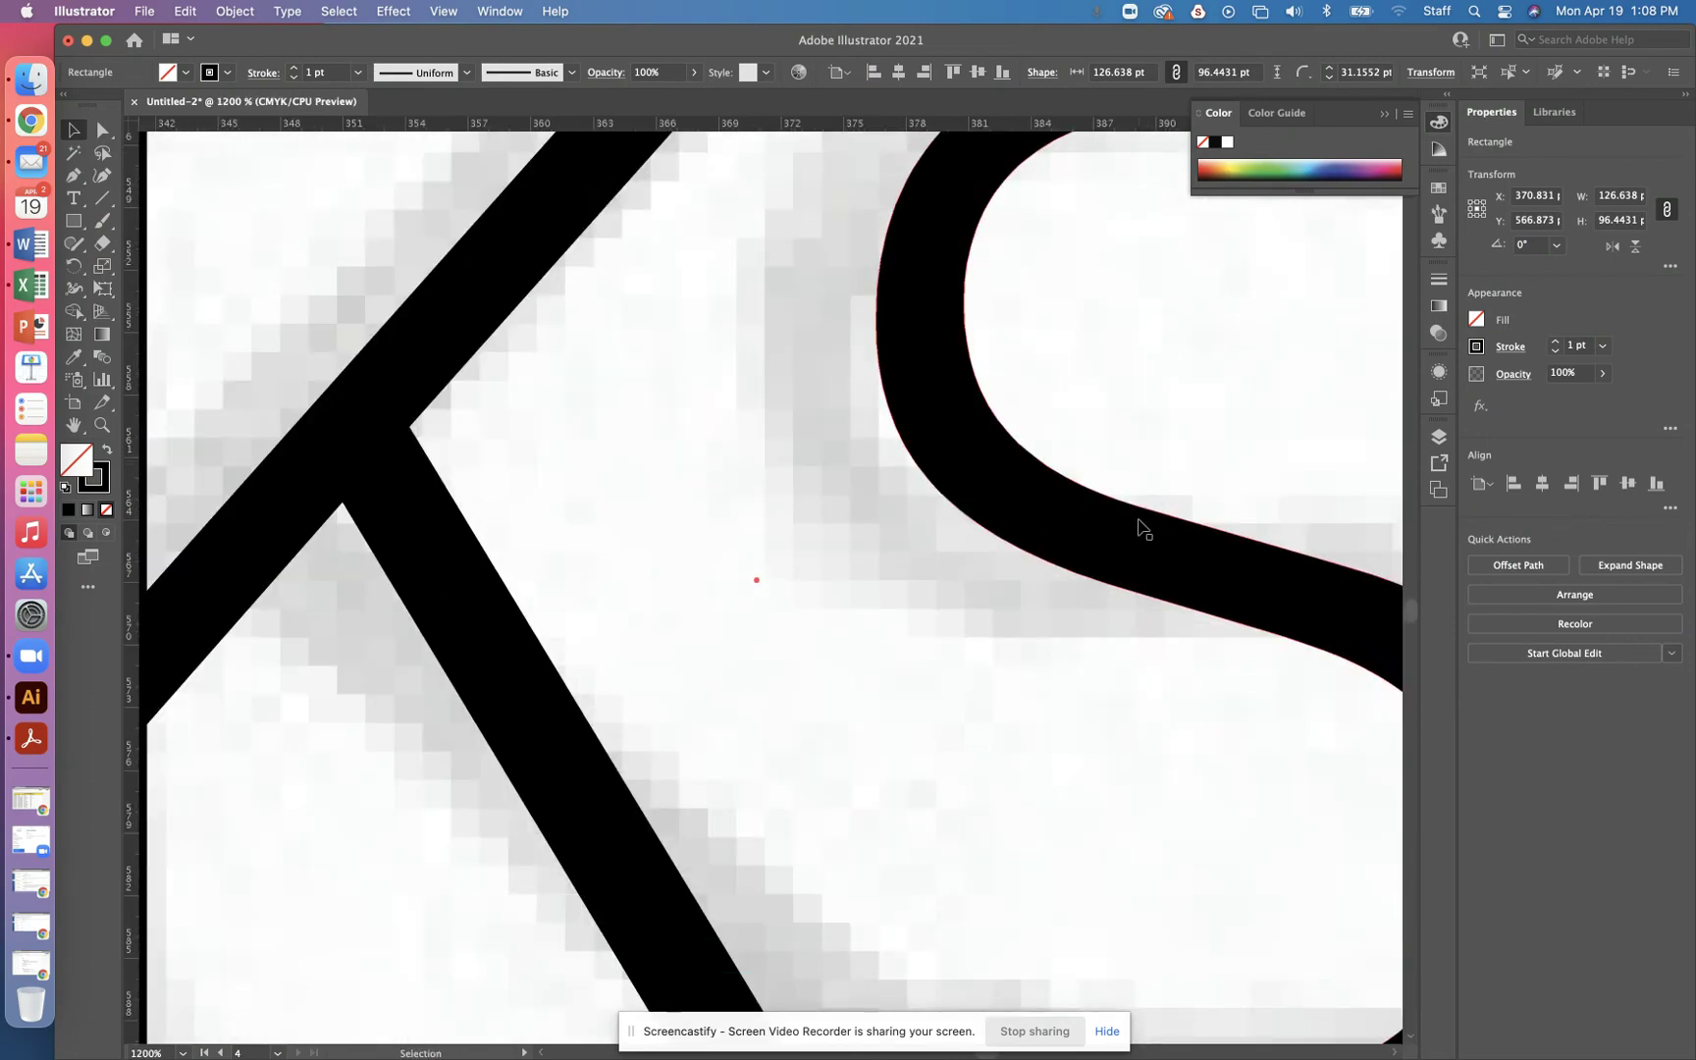
pyautogui.press('super+minus')
pyautogui.press('super+minus')
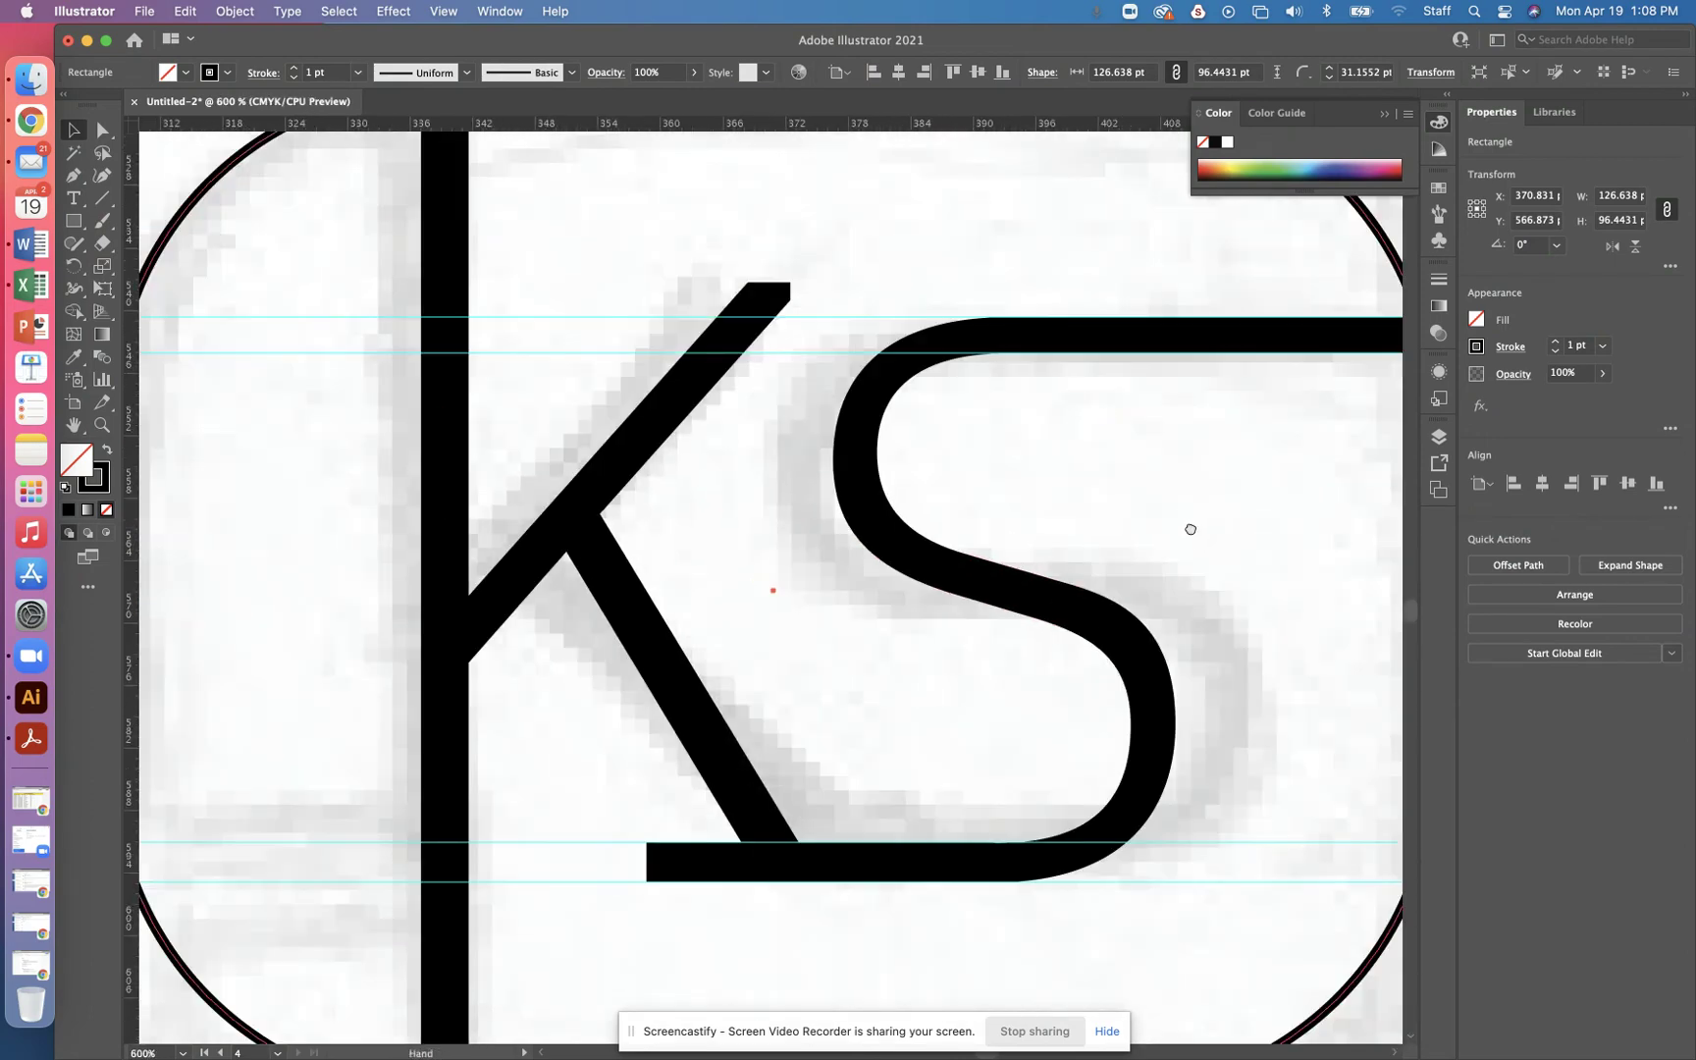
pyautogui.moveTo(1189, 530); pyautogui.dragTo(1038, 626)
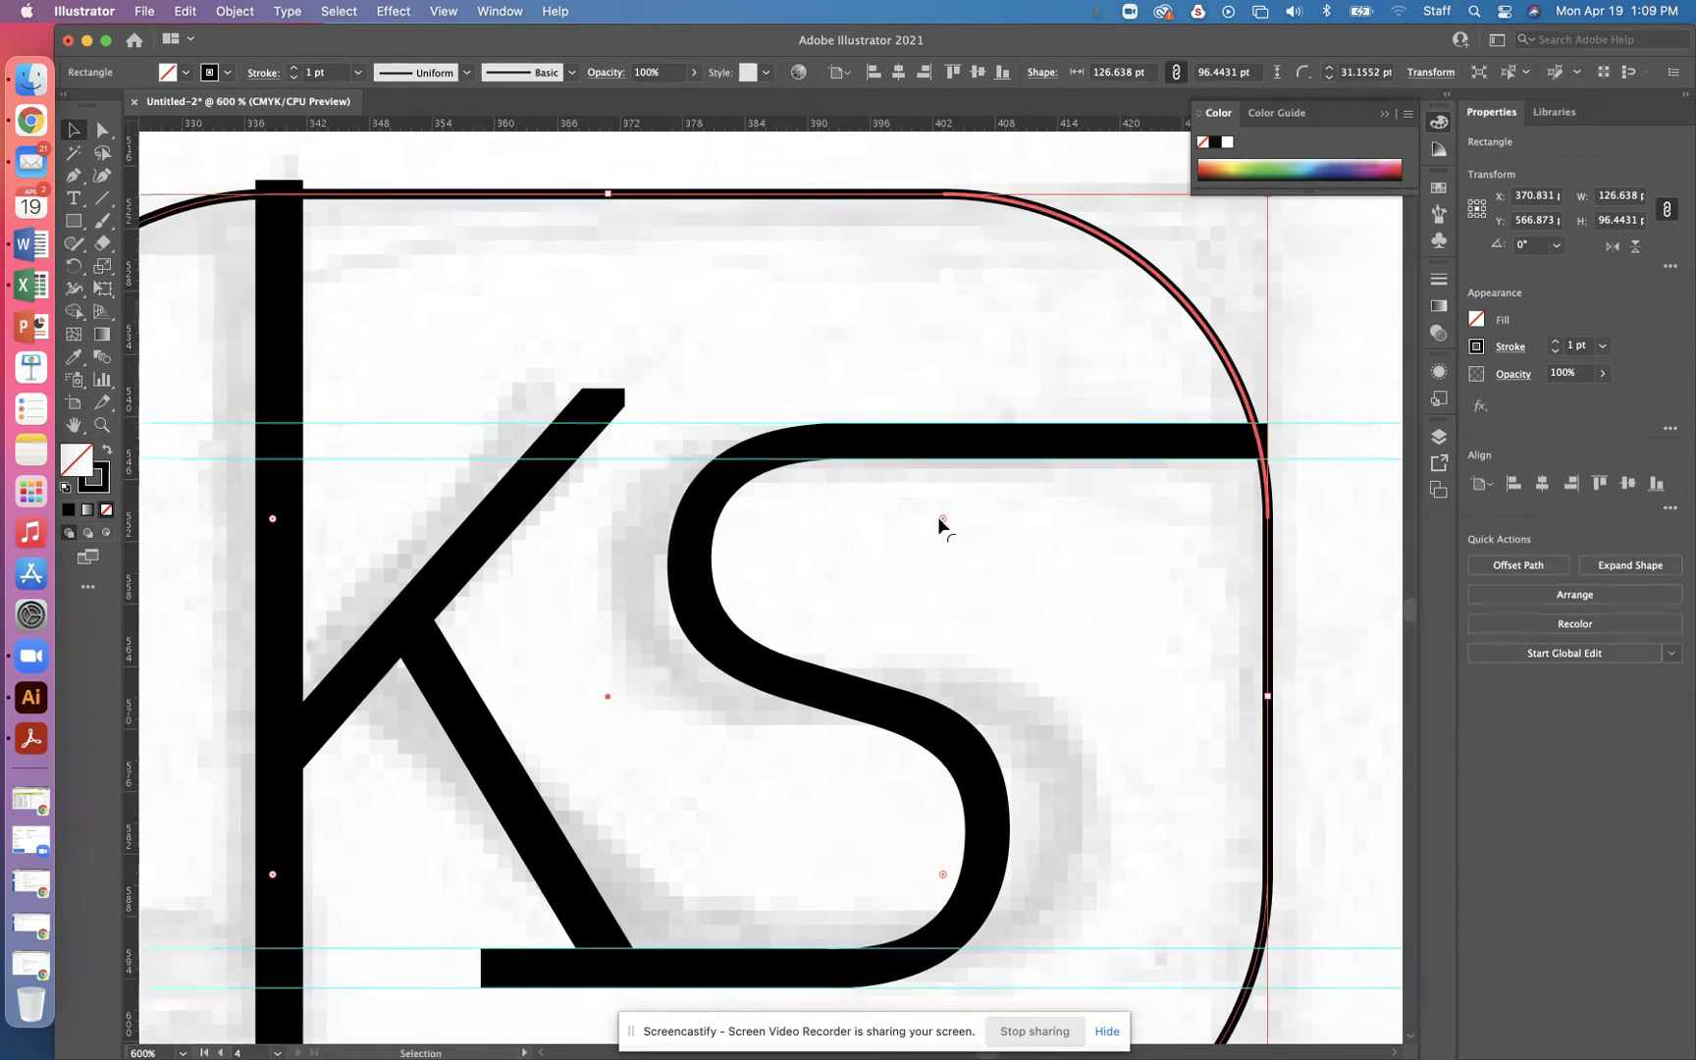
pyautogui.moveTo(964, 515); pyautogui.dragTo(1334, 270)
# Step: Make only the rectangle's lower-left corner square again
pyautogui.moveTo(791, 593); pyautogui.dragTo(1045, 470)
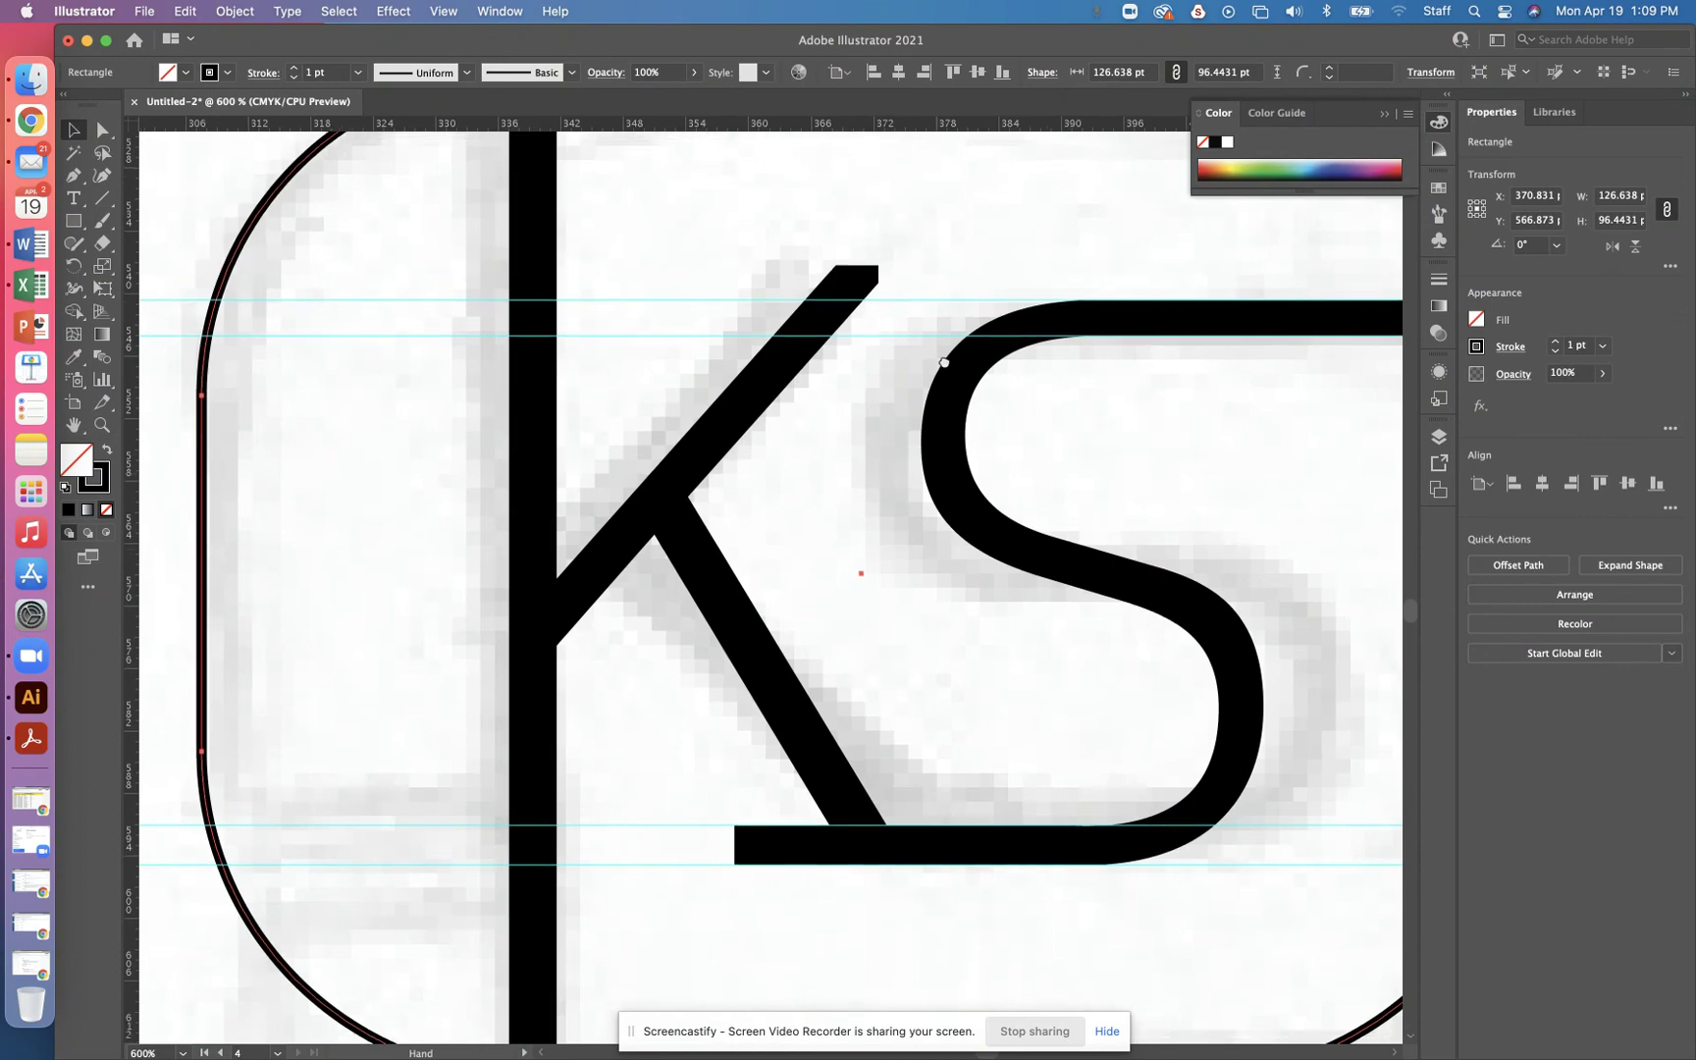
pyautogui.moveTo(945, 362); pyautogui.dragTo(955, 168)
pyautogui.moveTo(916, 470); pyautogui.dragTo(1130, 529)
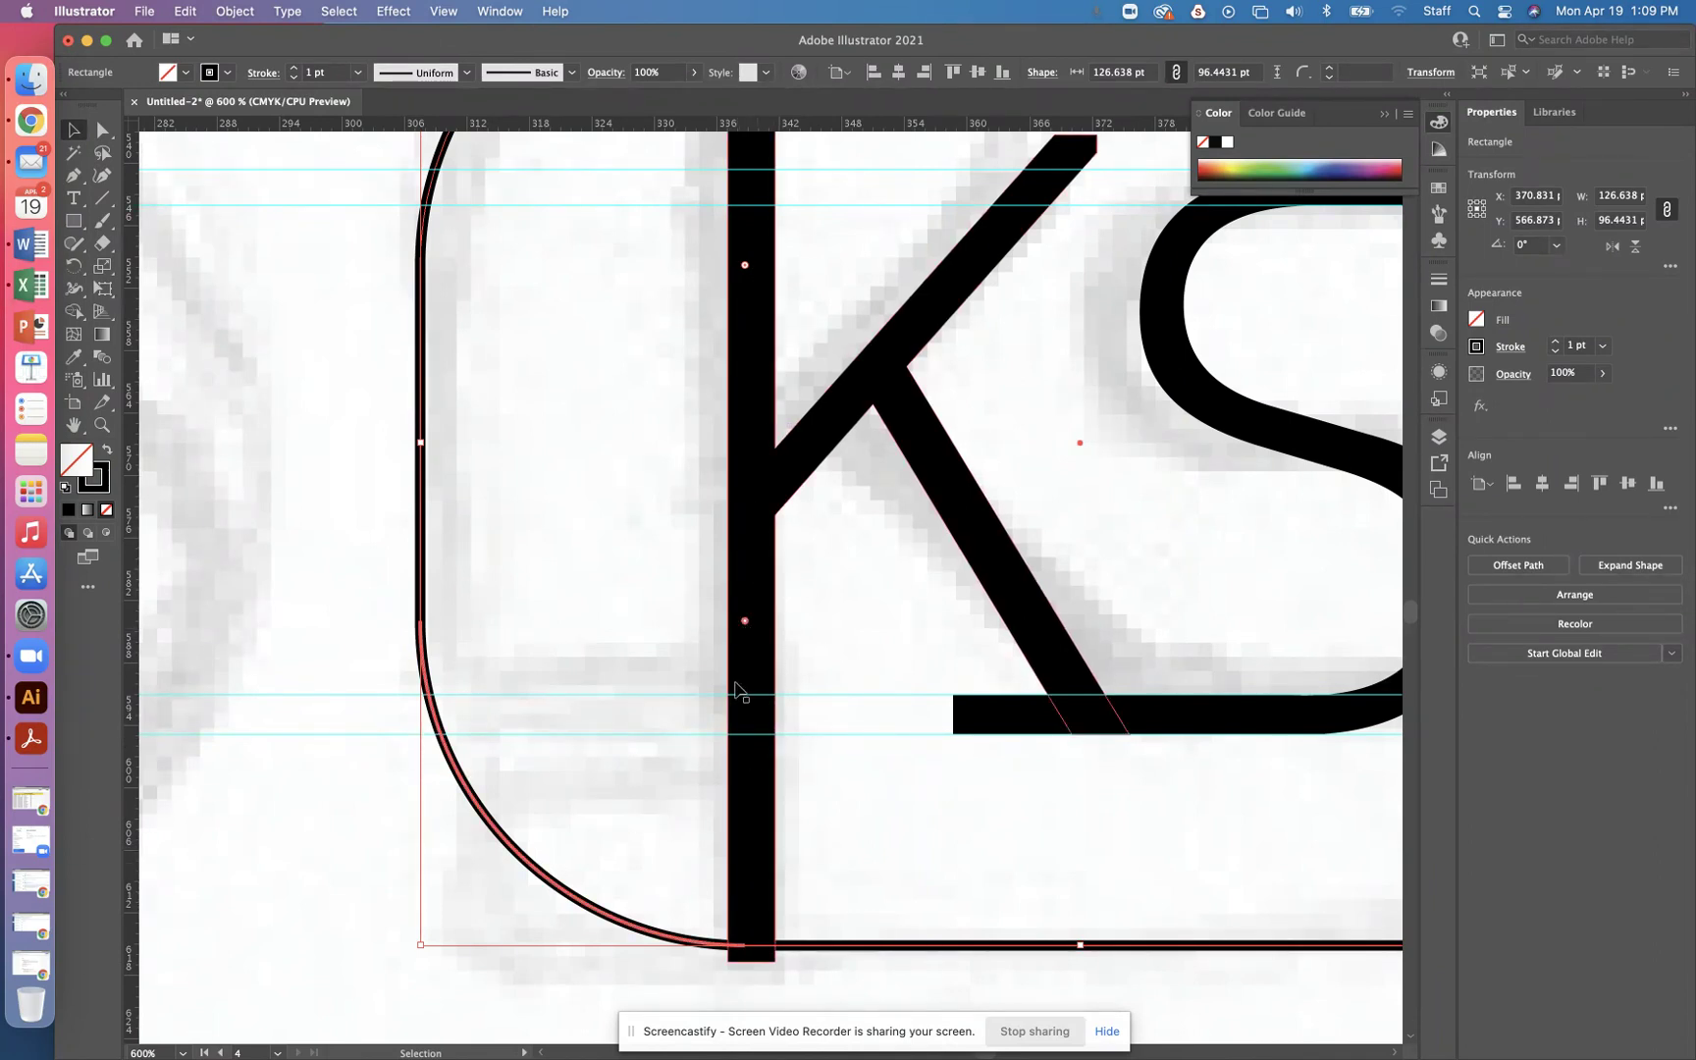
pyautogui.moveTo(736, 627); pyautogui.dragTo(358, 962)
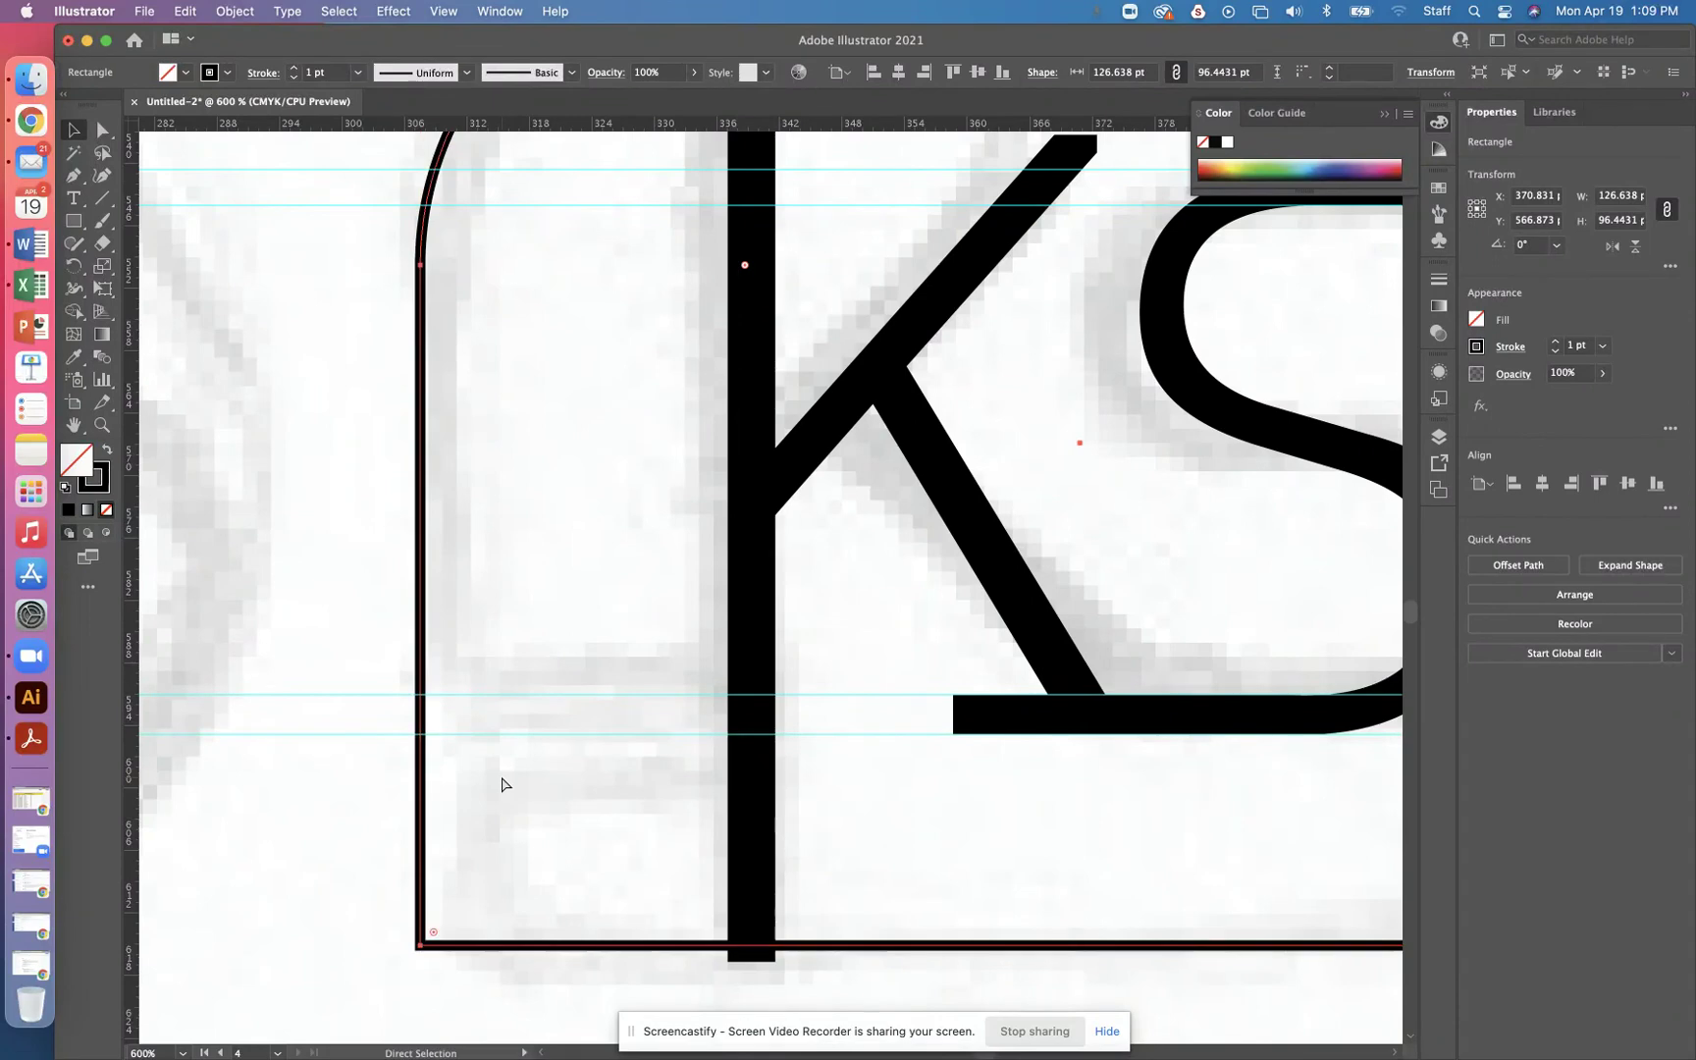
# Step: Thicken the rounded frame's black stroke to 3 pt and deselect it
pyautogui.press('super+minus')
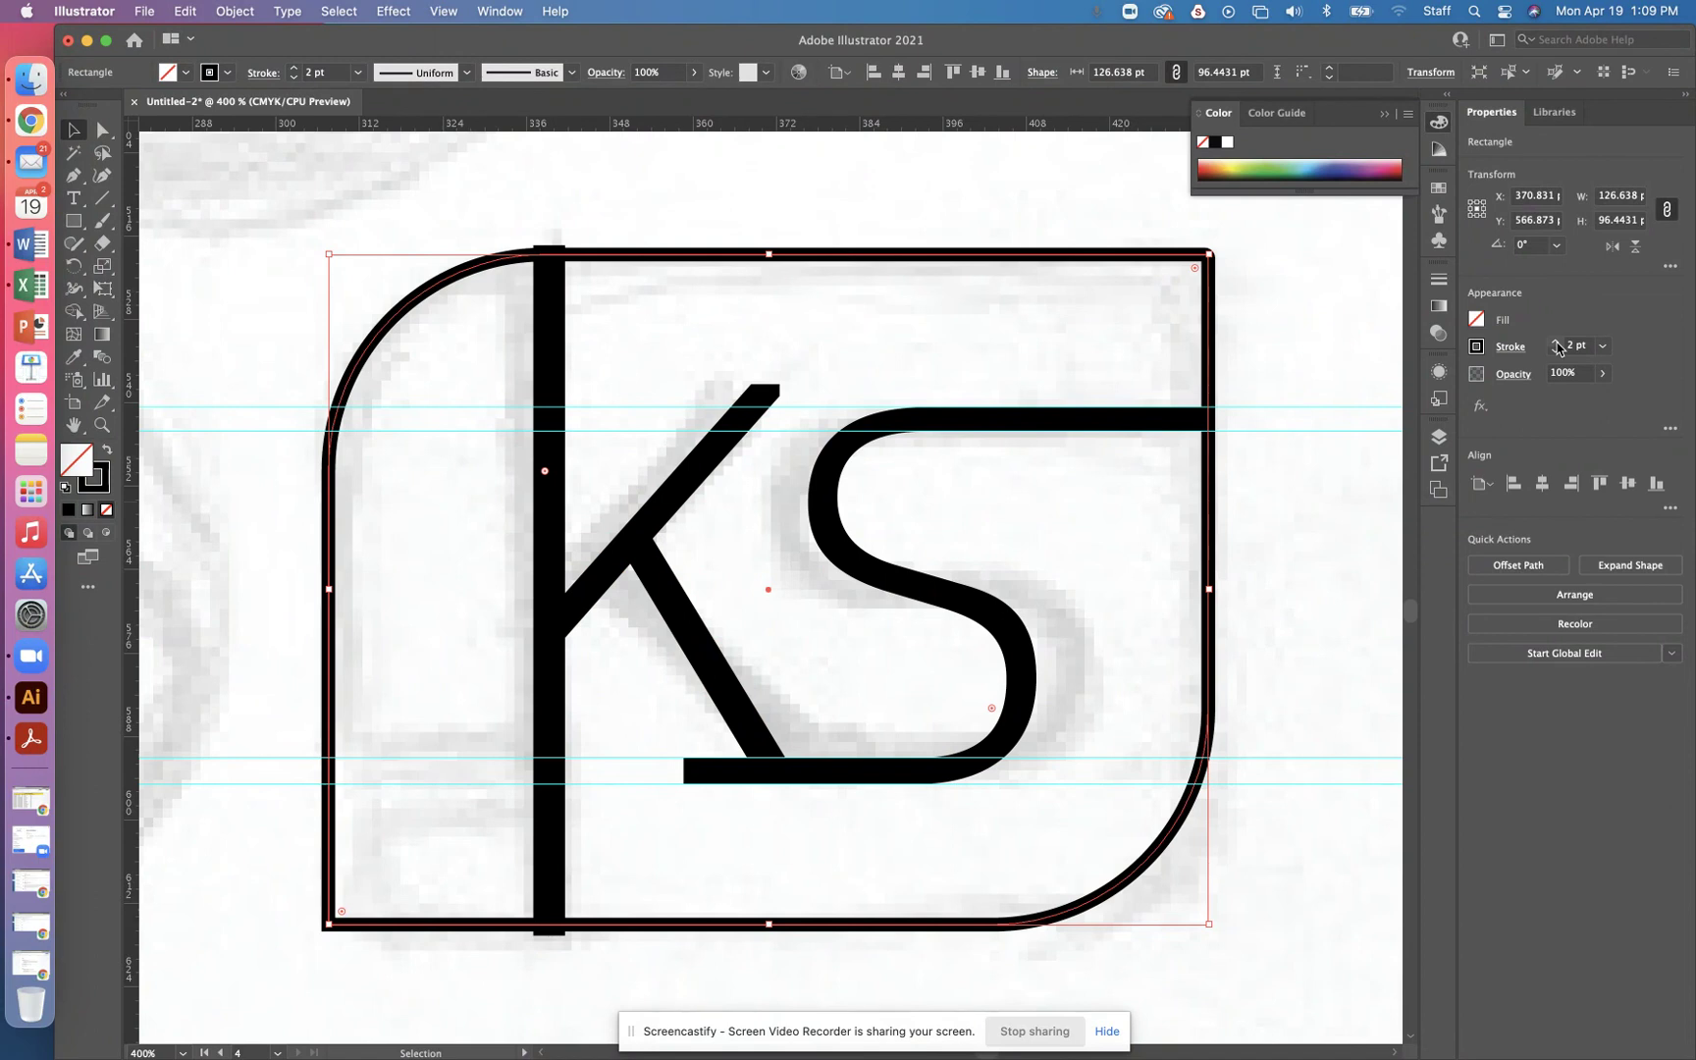
pyautogui.click(1556, 343)
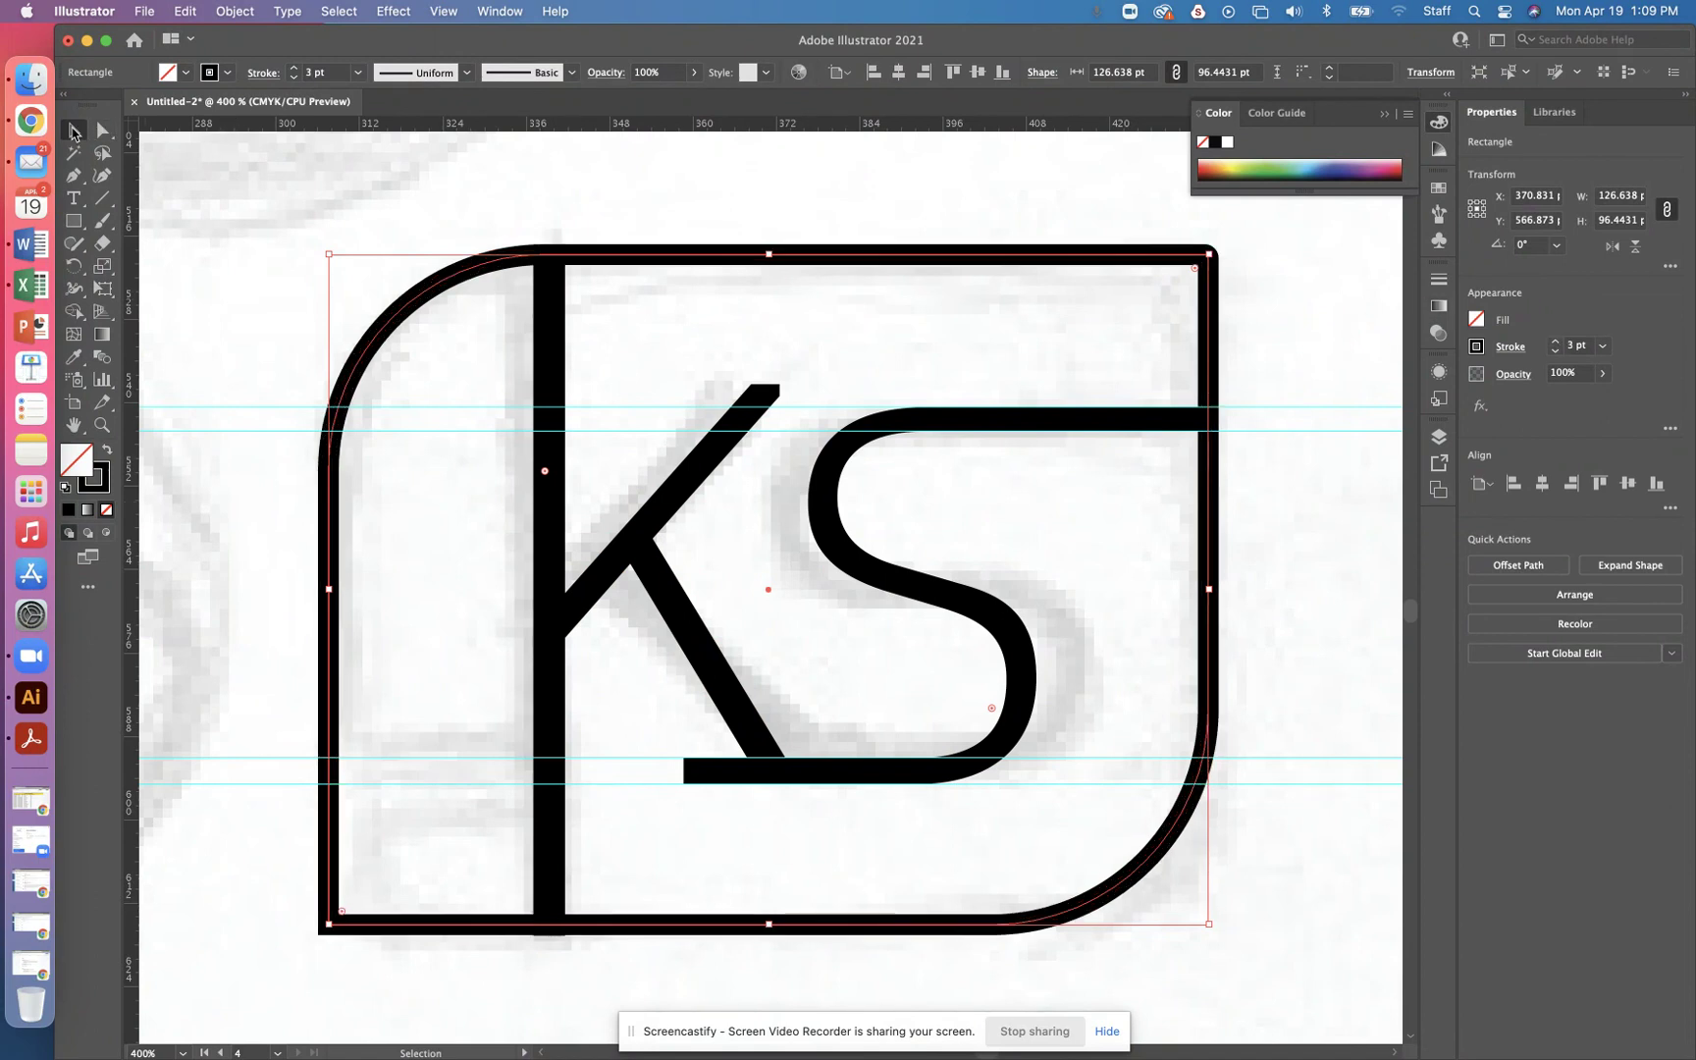
pyautogui.click(560, 153)
# Step: Mask a gap in the frame's left side with a rectangle about 35 by 7 pt, filled white (FFFFFF) without a stroke
pyautogui.click(74, 221)
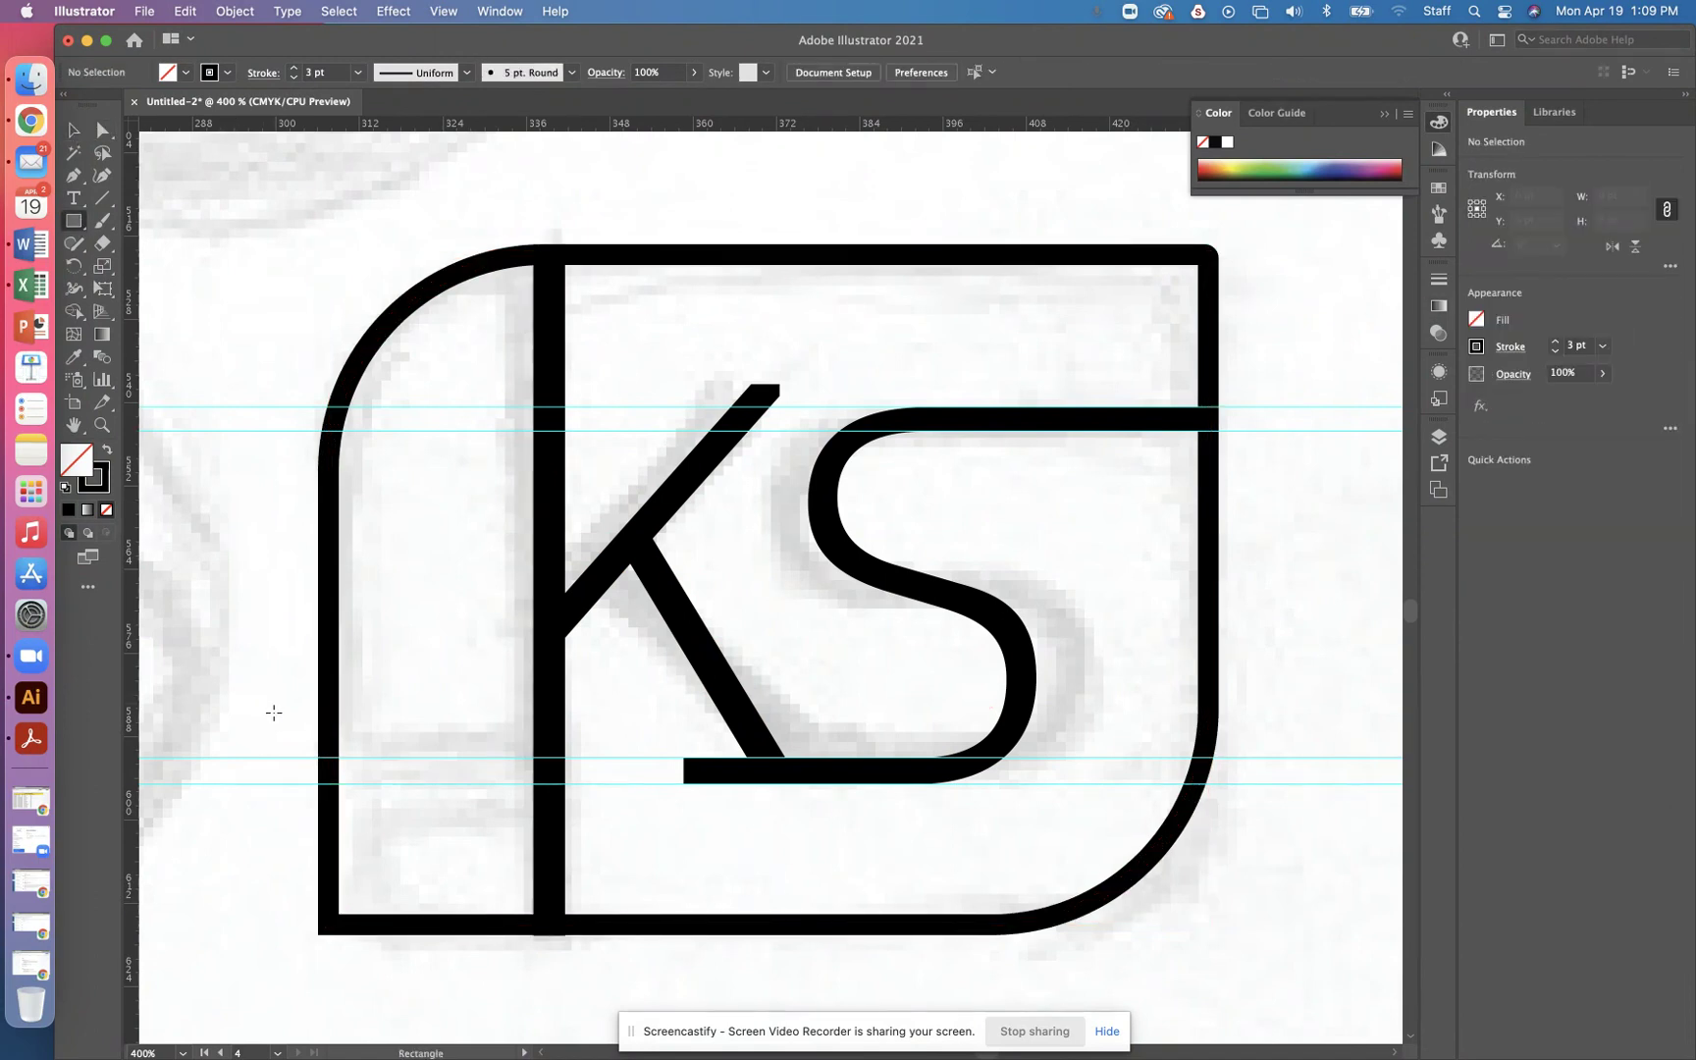
pyautogui.moveTo(262, 735); pyautogui.dragTo(508, 785)
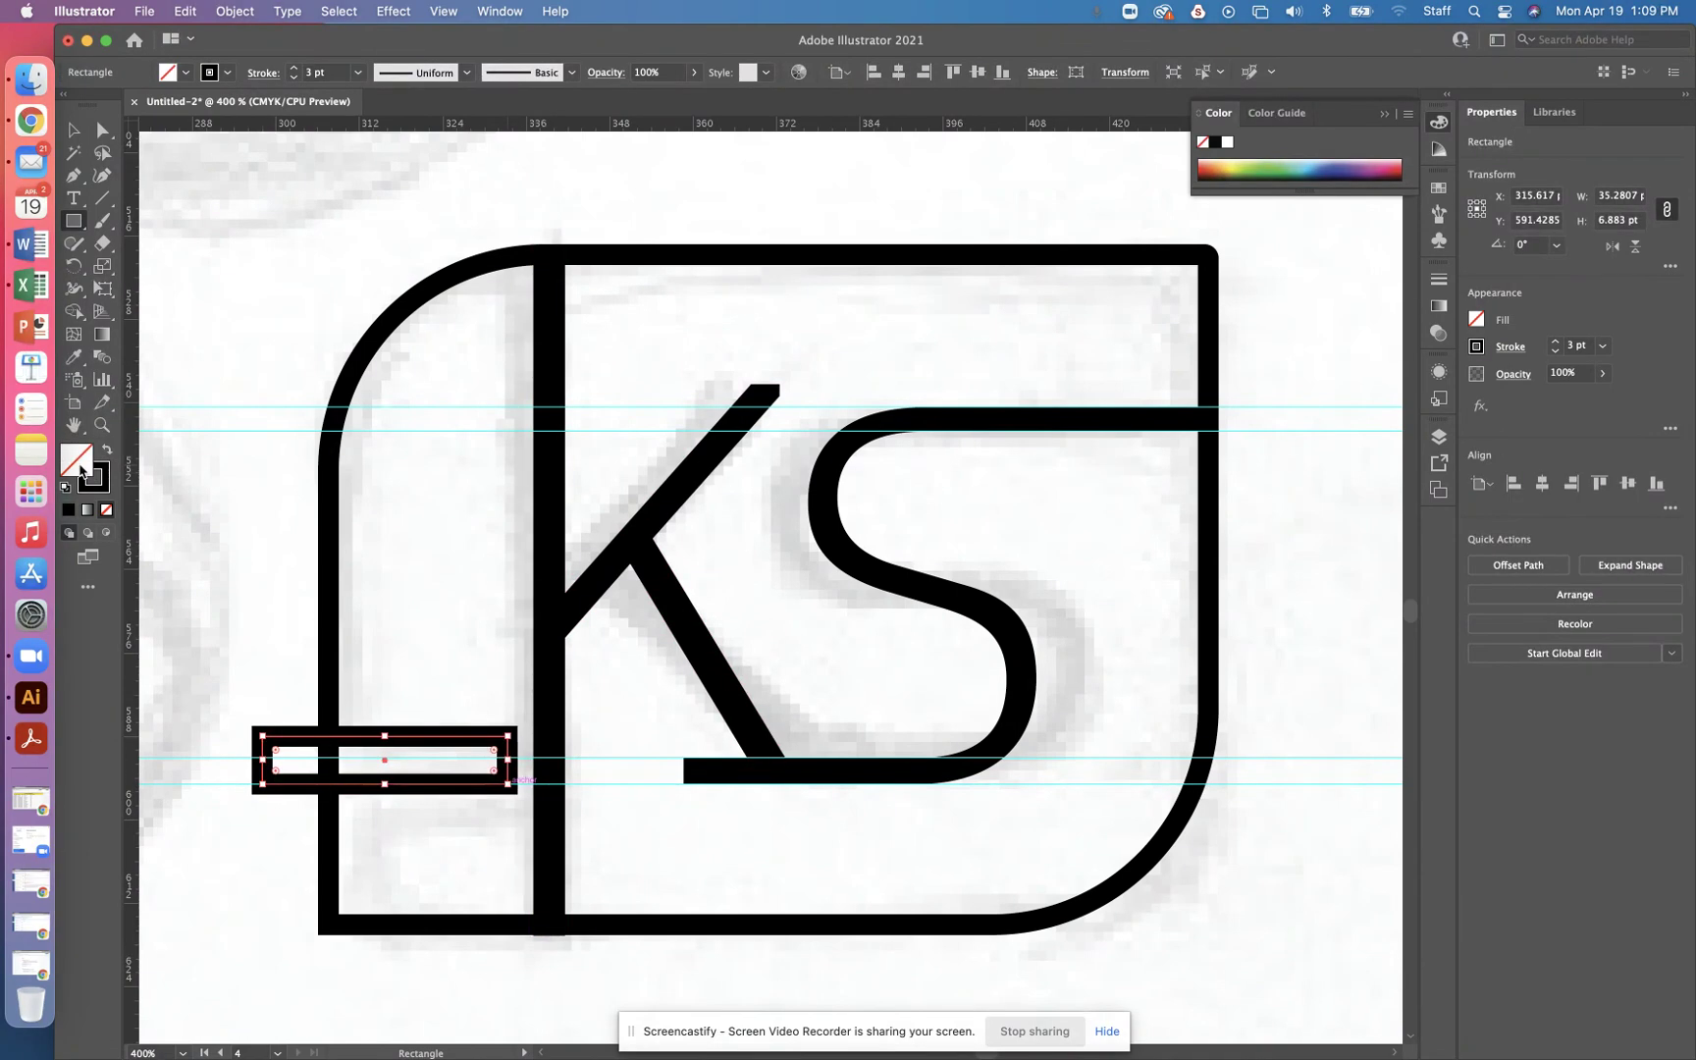
pyautogui.click(107, 451)
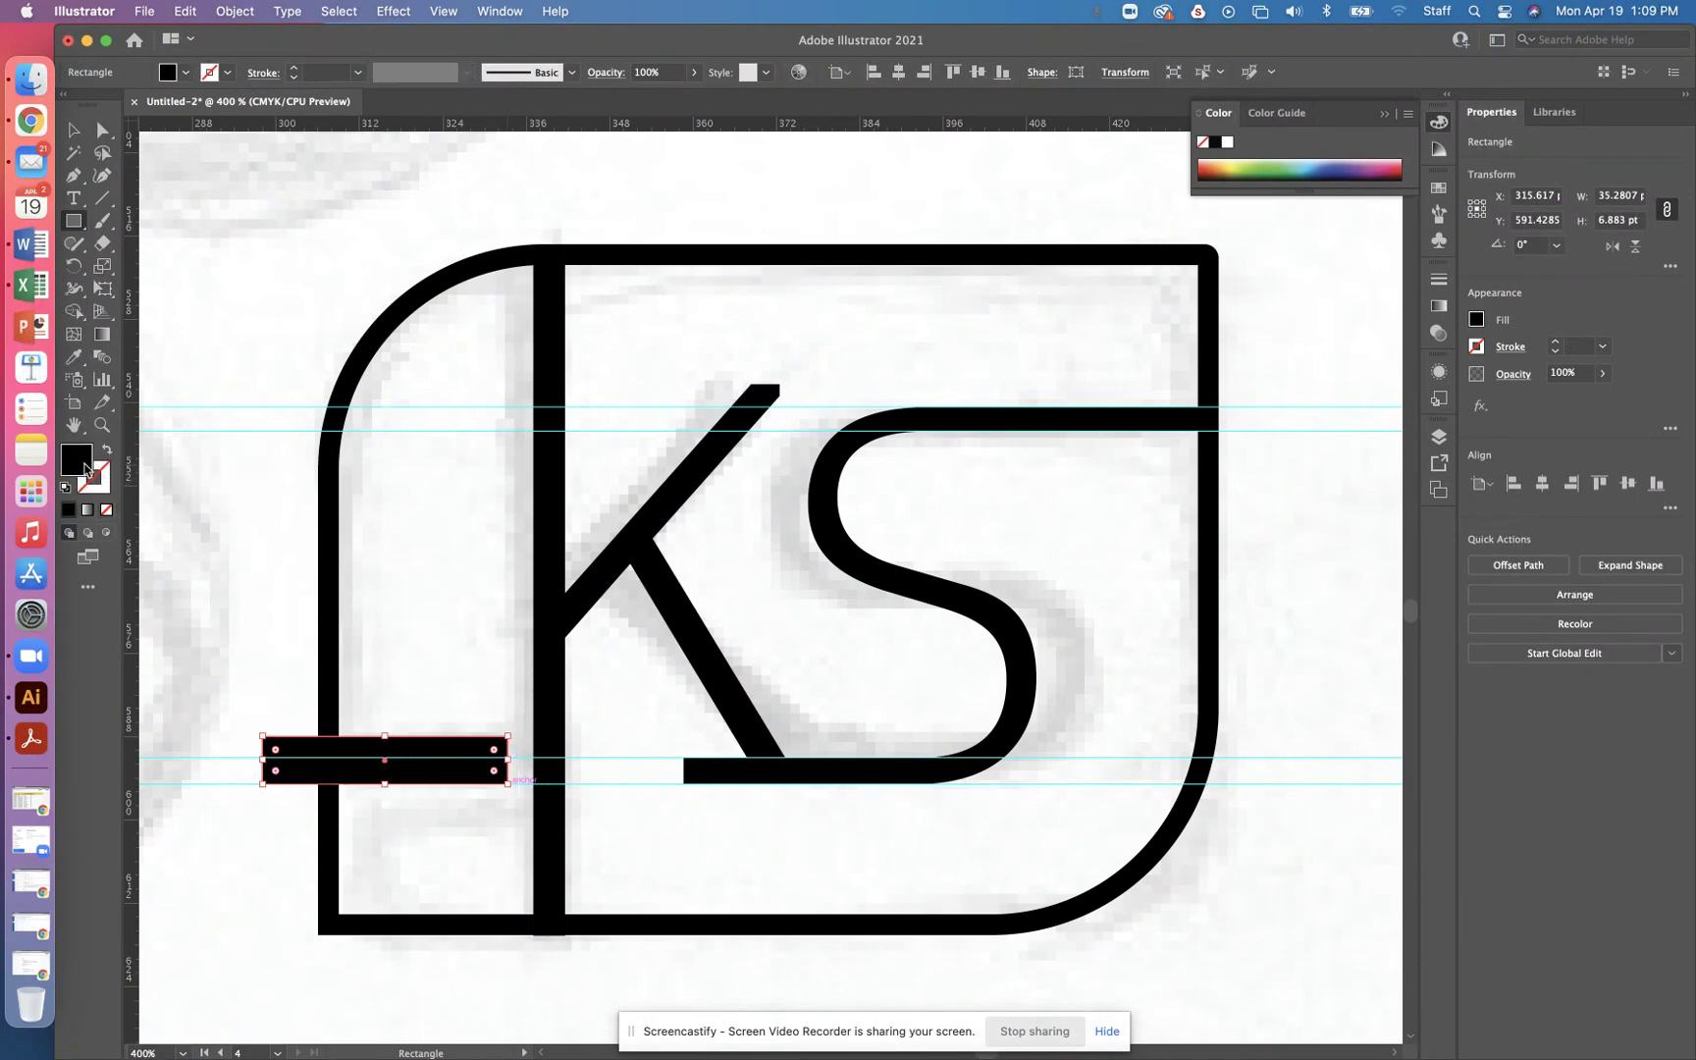
pyautogui.doubleClick(87, 467)
pyautogui.moveTo(738, 497)
pyautogui.mouseDown()
pyautogui.moveTo(692, 530)
pyautogui.moveTo(607, 405)
pyautogui.mouseUp()
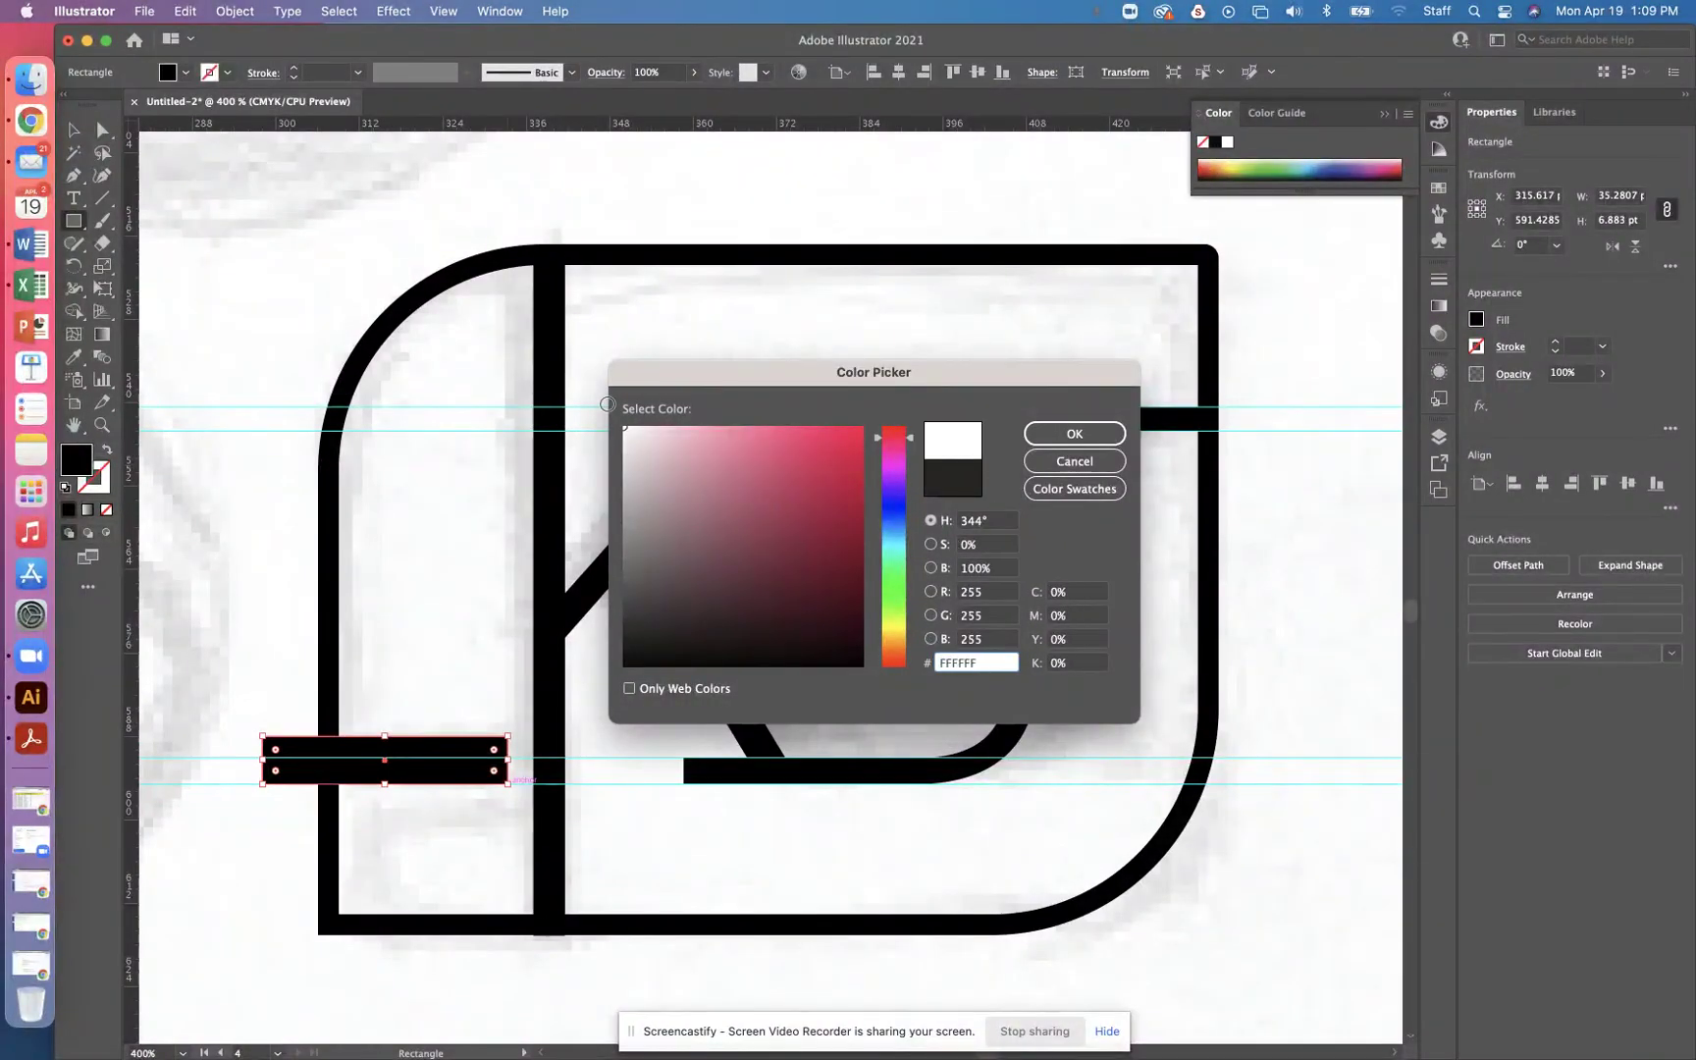
pyautogui.click(1058, 435)
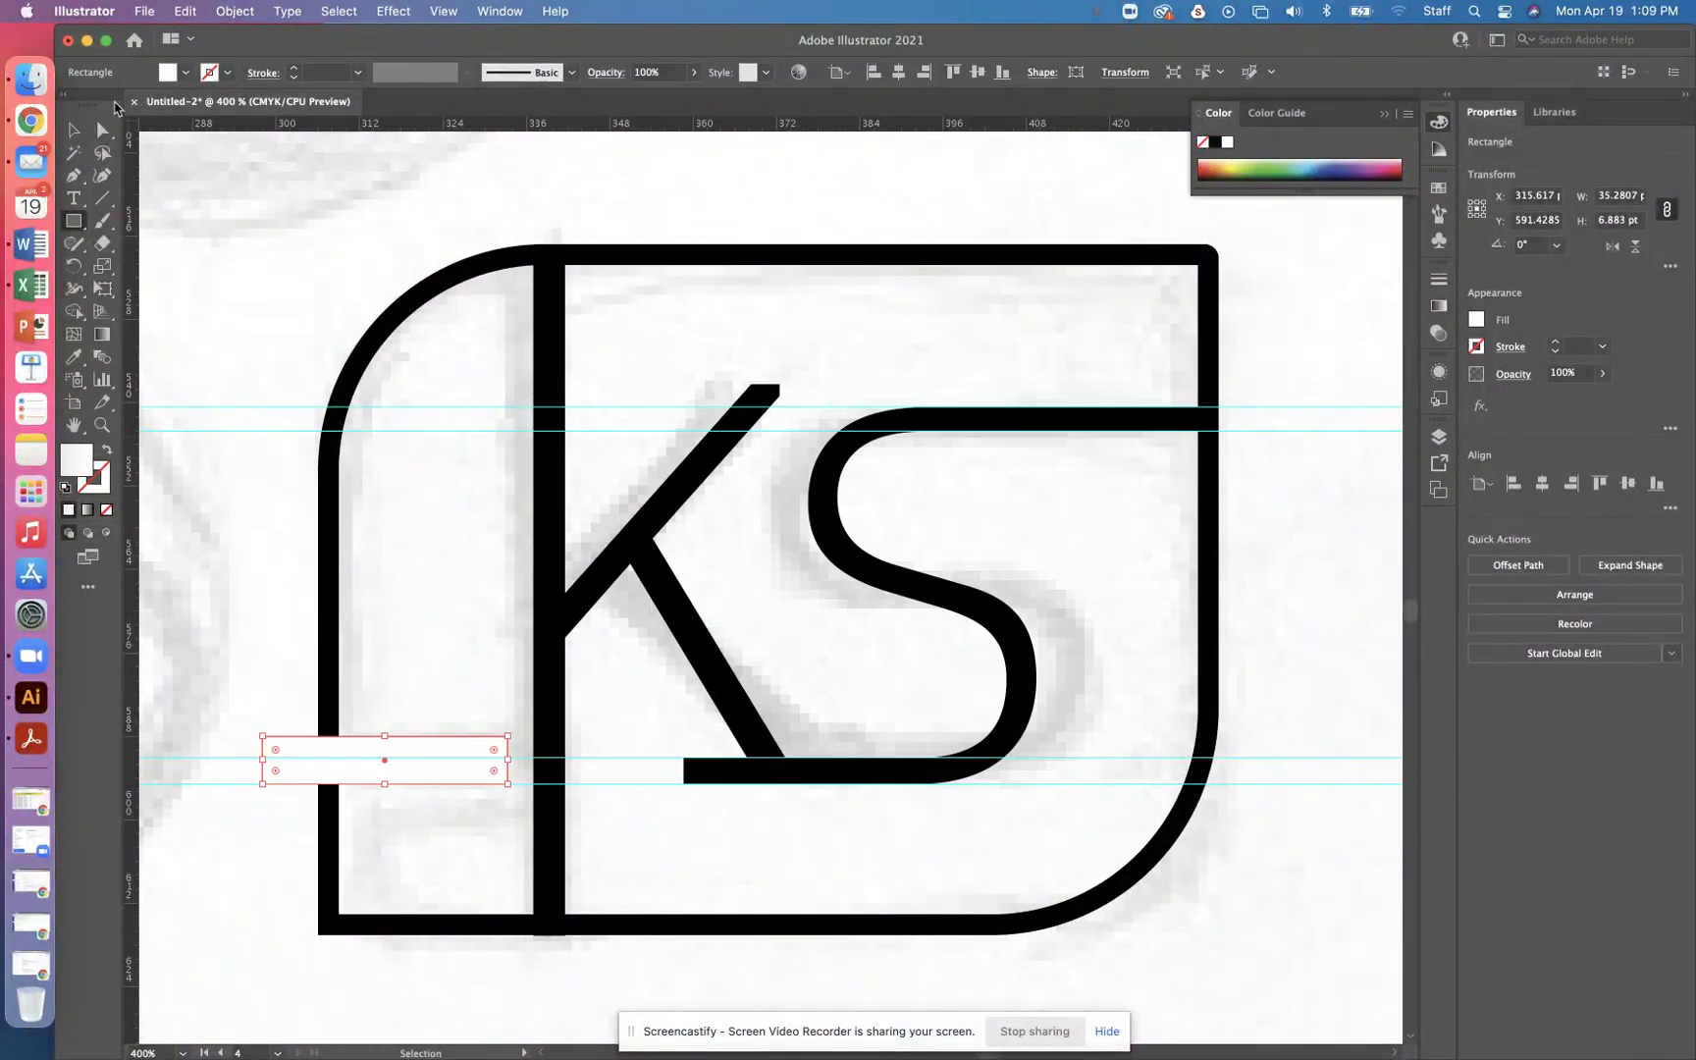
pyautogui.click(72, 130)
pyautogui.click(482, 417)
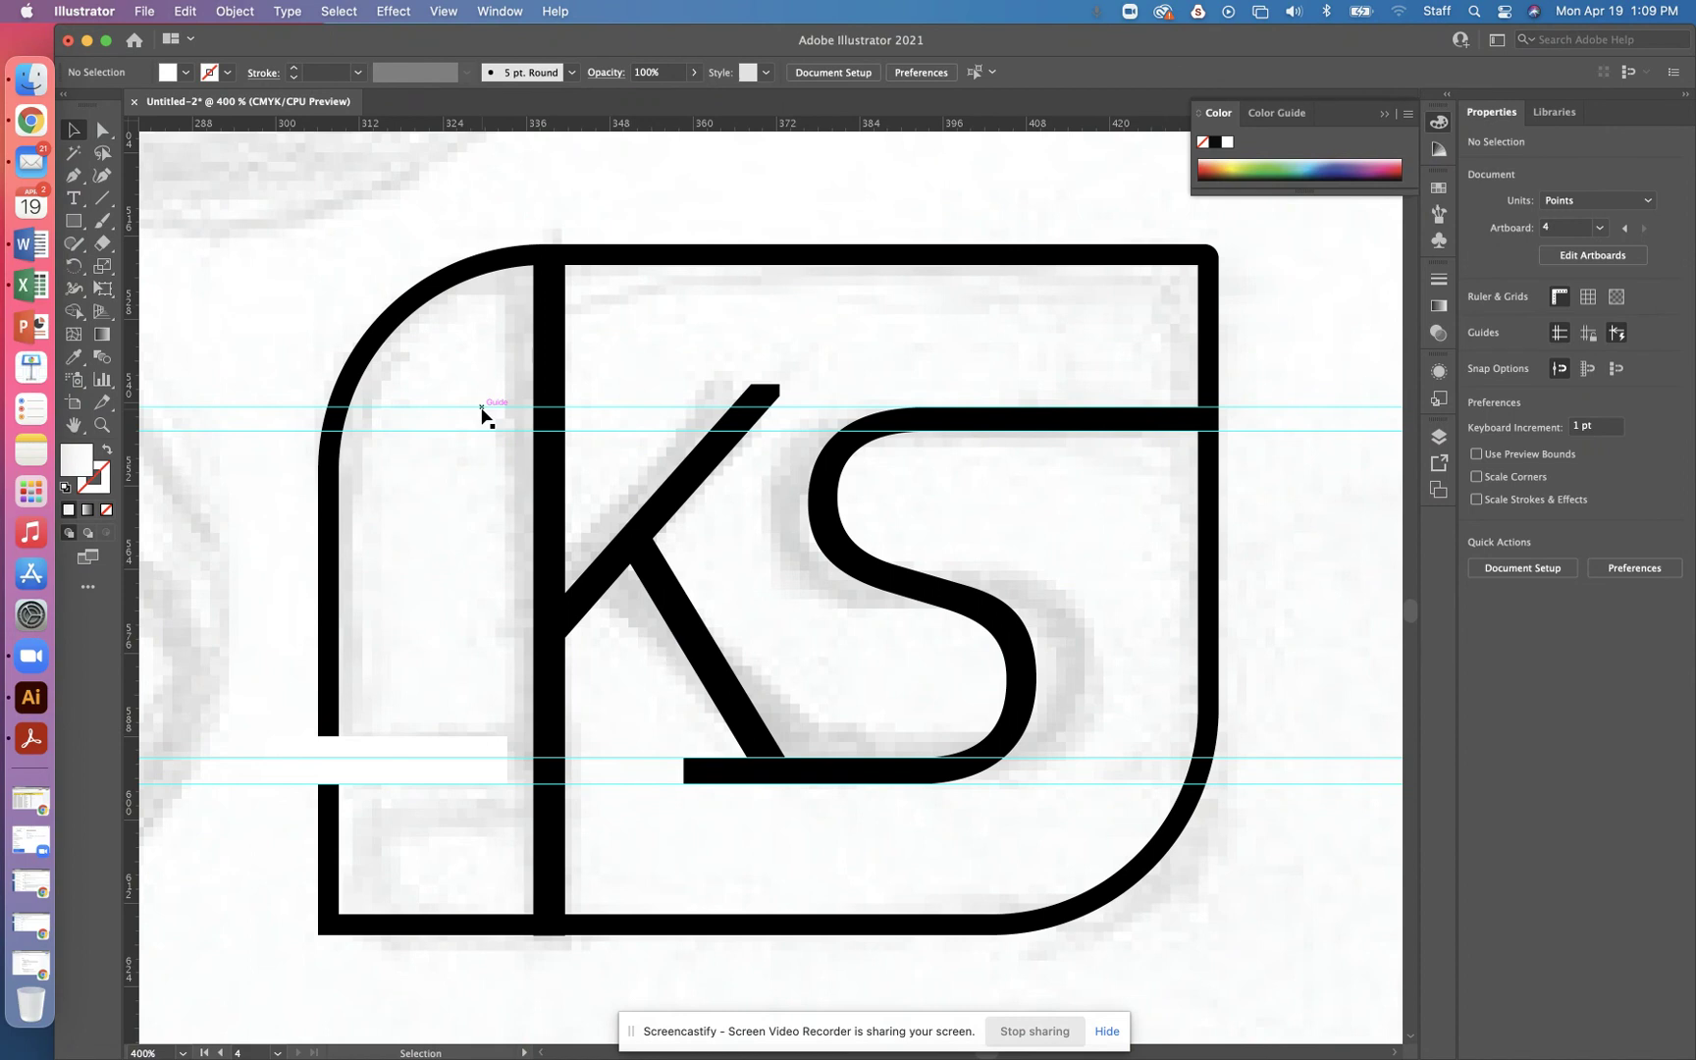
pyautogui.press('super+minus')
pyautogui.press('super+minus')
pyautogui.press('super+minus')
pyautogui.press('super+minus')
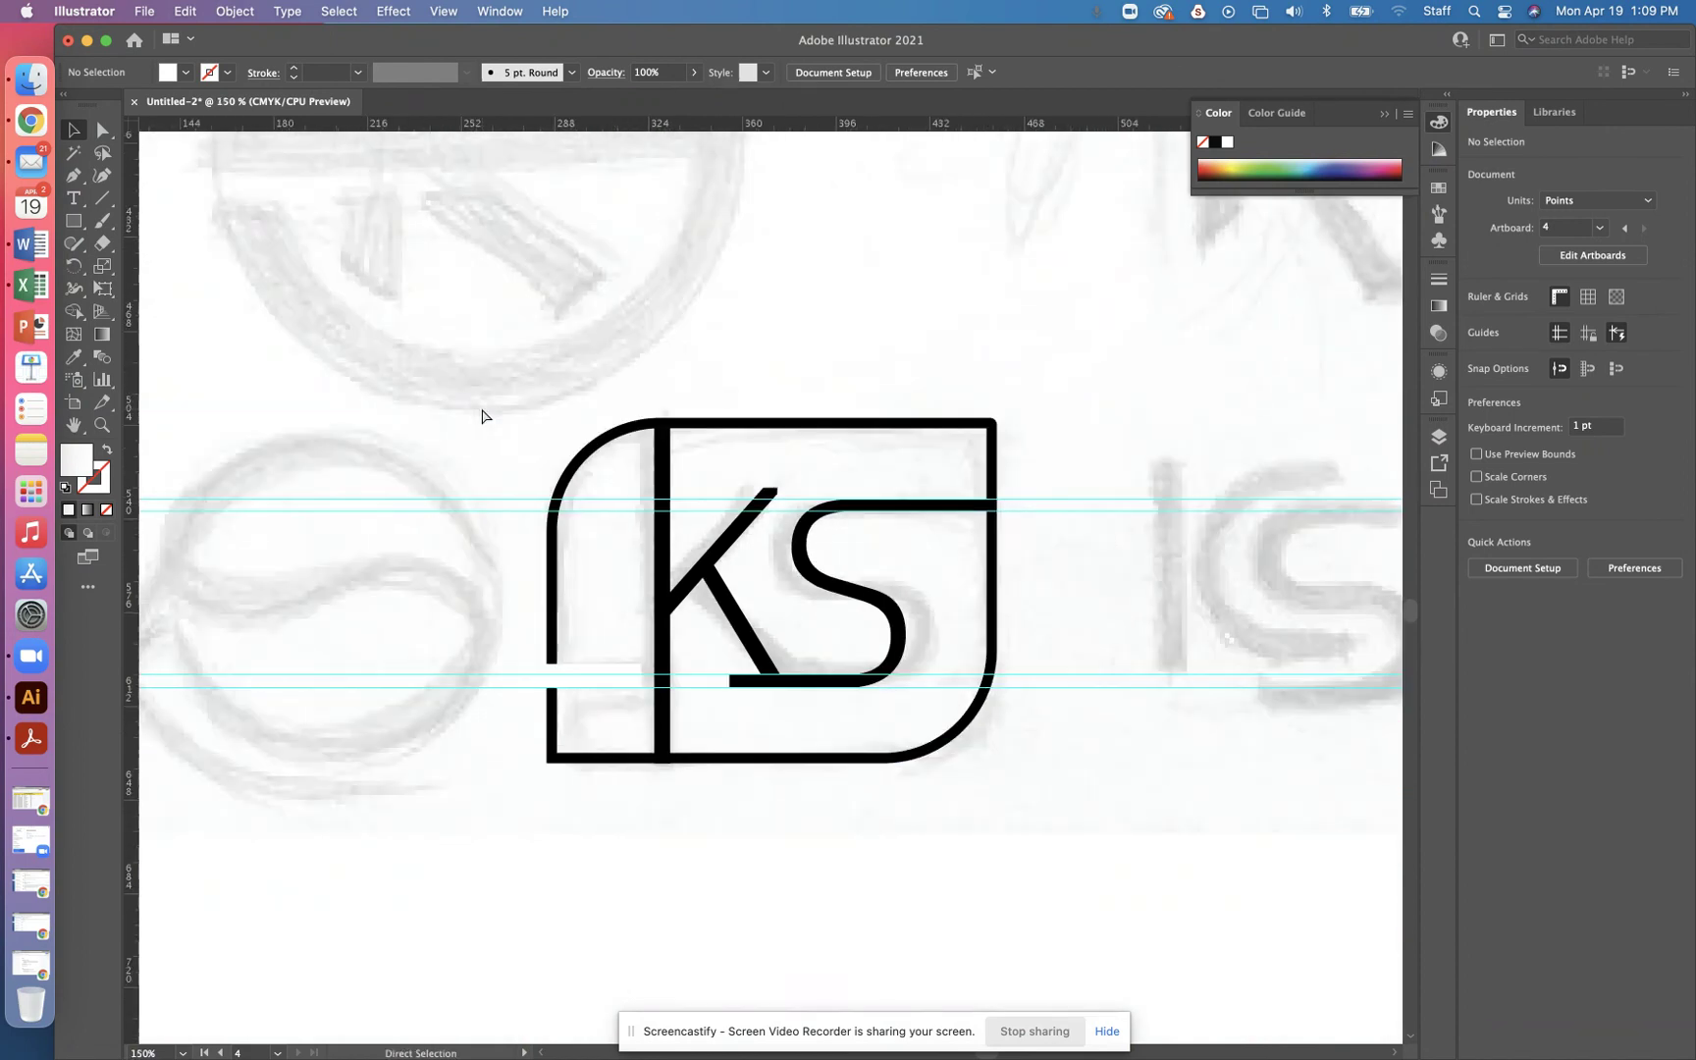